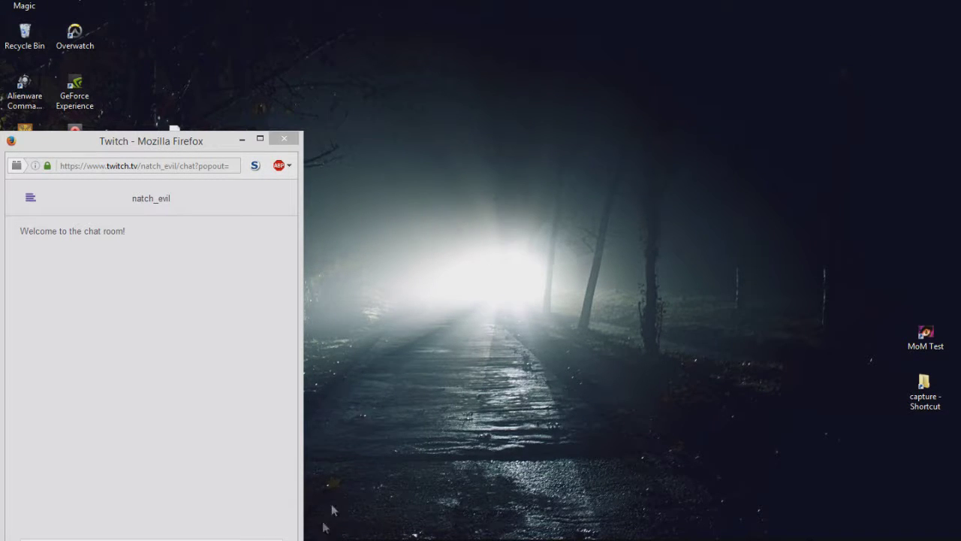
- Switch to GIMP and handwrite the list entries "1. Unique" and "2. Siohet? Sil-O-ET?" on the canvas with Mike's Pencil
left_click(180, 540)
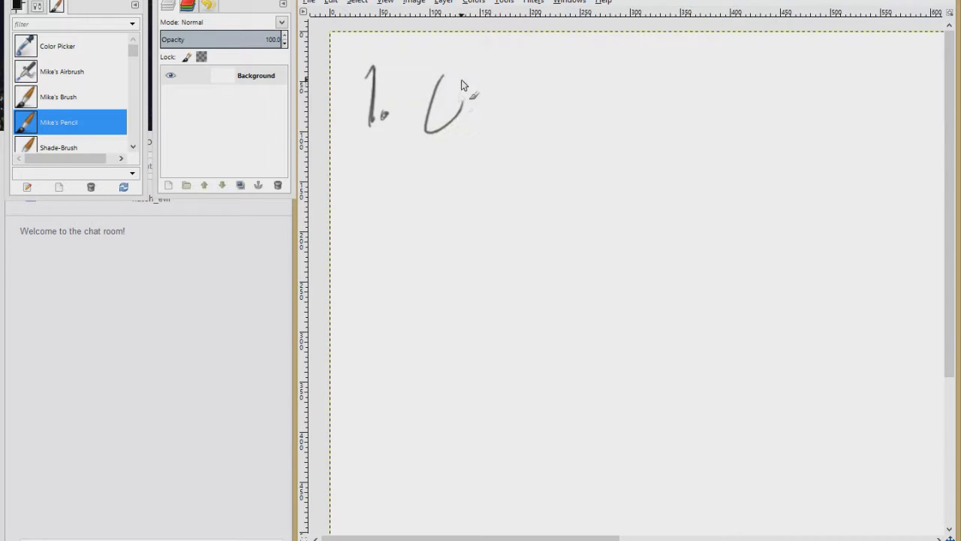
mouse_move(450, 80)
left_mouse_down()
mouse_move(467, 136)
mouse_move(487, 127)
left_mouse_up()
mouse_move(468, 111)
left_mouse_down()
mouse_move(494, 137)
mouse_move(585, 131)
left_mouse_up()
left_click_drag(358, 188, 391, 232)
left_click(395, 228)
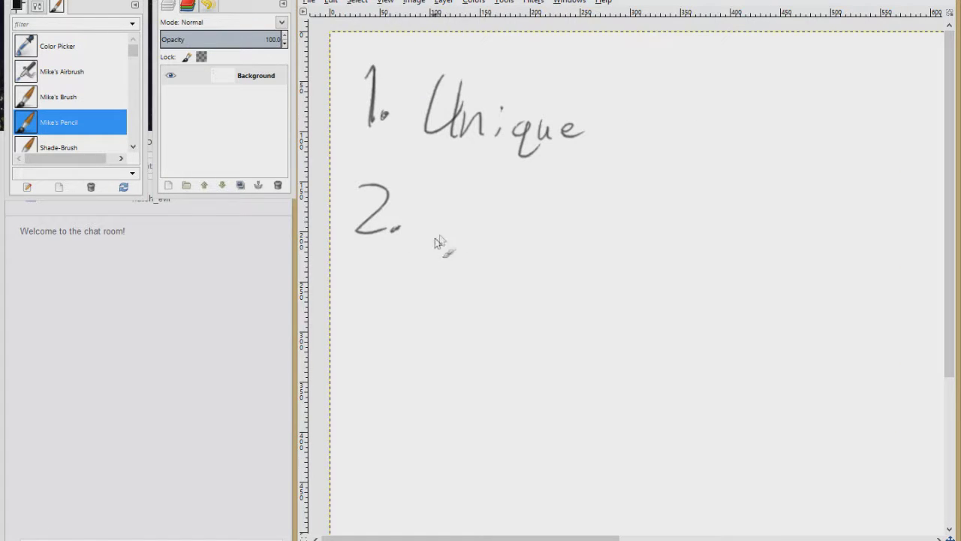
left_click_drag(461, 194, 428, 250)
left_click_drag(469, 219, 486, 233)
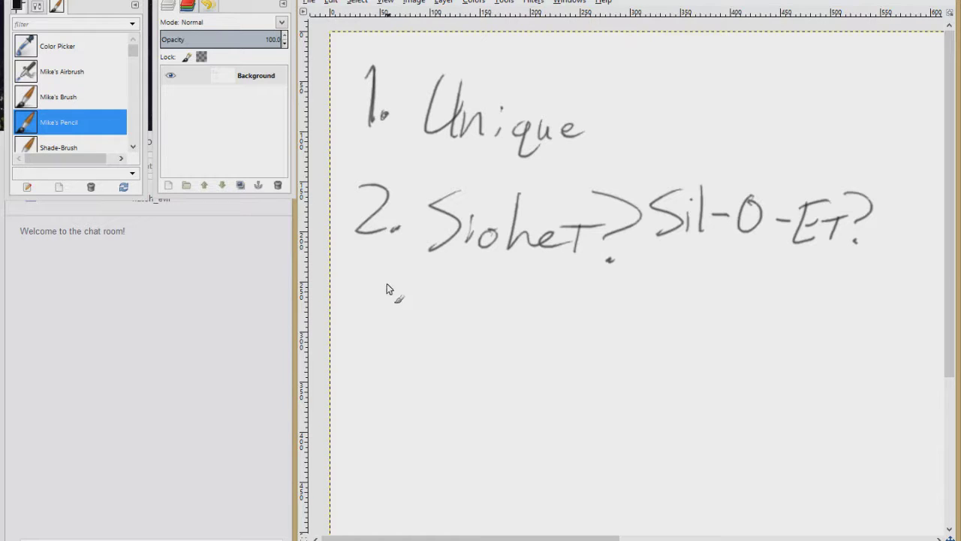
- Handwrite "3. Unique." below the second list entry, and clear the canvas
mouse_move(361, 295)
left_mouse_down()
mouse_move(399, 324)
mouse_move(371, 349)
left_mouse_up()
left_click(407, 345)
mouse_move(439, 297)
left_mouse_down()
mouse_move(536, 339)
mouse_move(556, 374)
mouse_move(575, 338)
mouse_move(598, 346)
left_mouse_up()
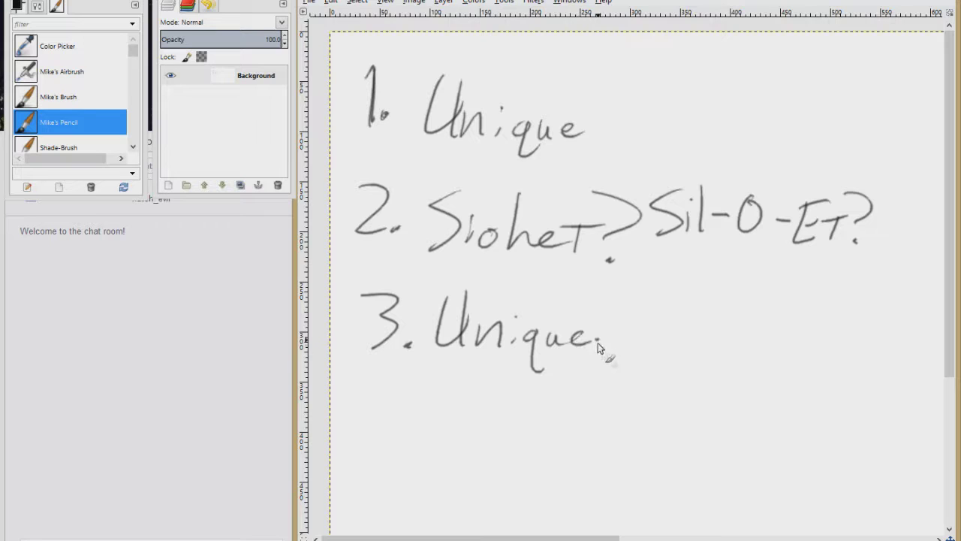
key("Delete")
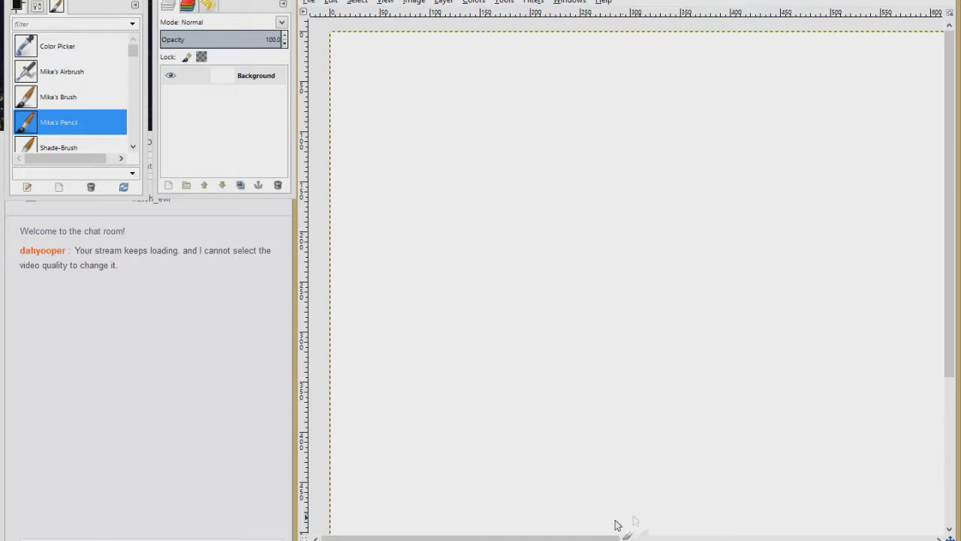
- Check the stream status in OBS and return to the blank GIMP canvas
left_click(539, 540)
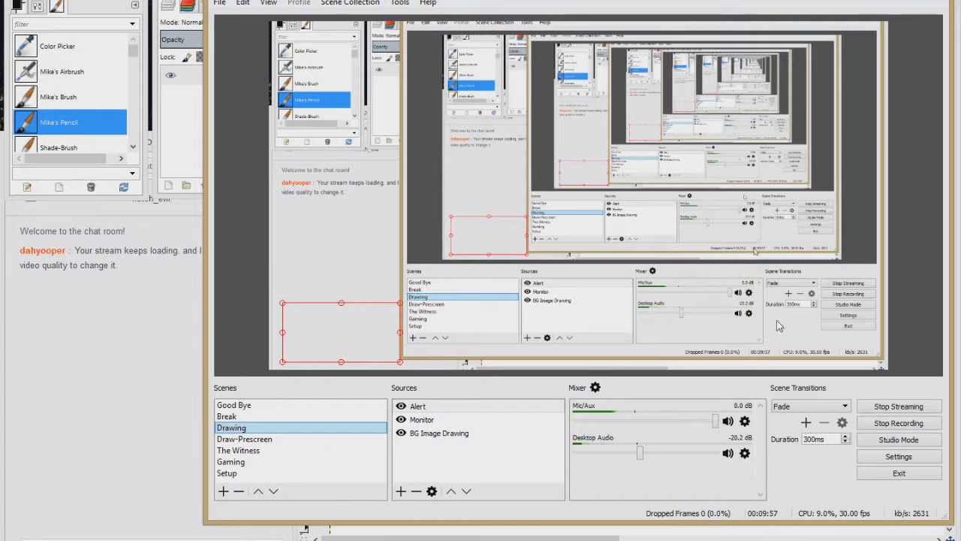
key("alt+Tab")
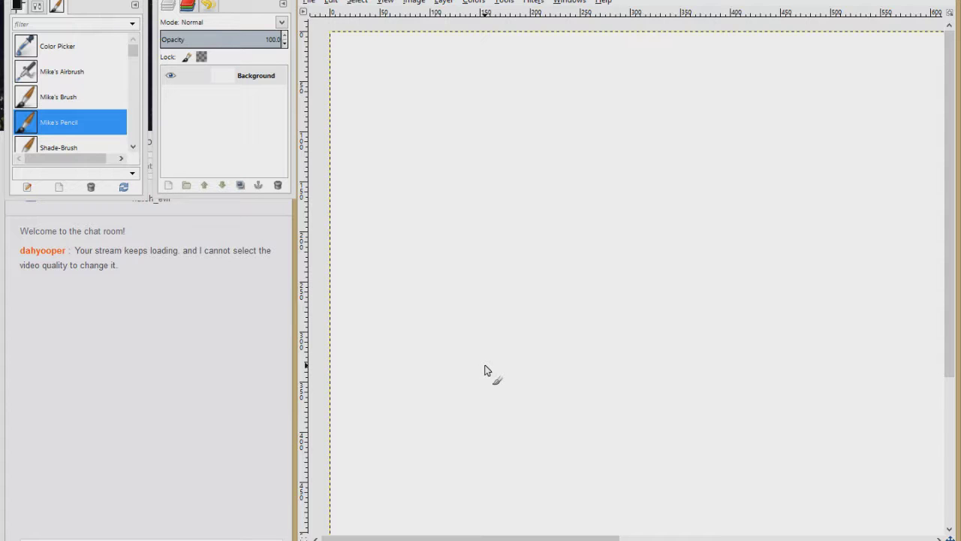
- Post the Twitch chat replies "Sorry, man.", "I donno what to do!", "I only know how to draw!" and "Good luck.", and return to the canvas
left_click(225, 248)
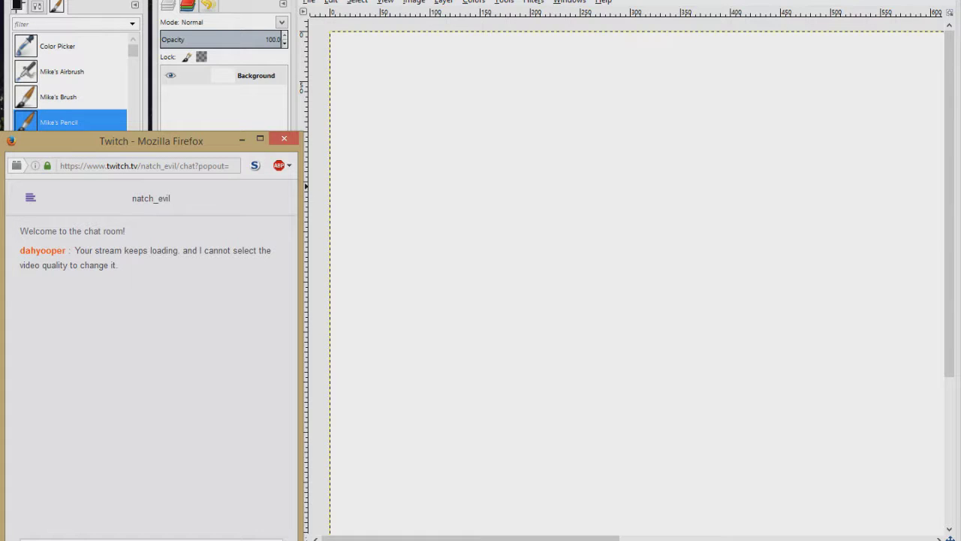
key("Return")
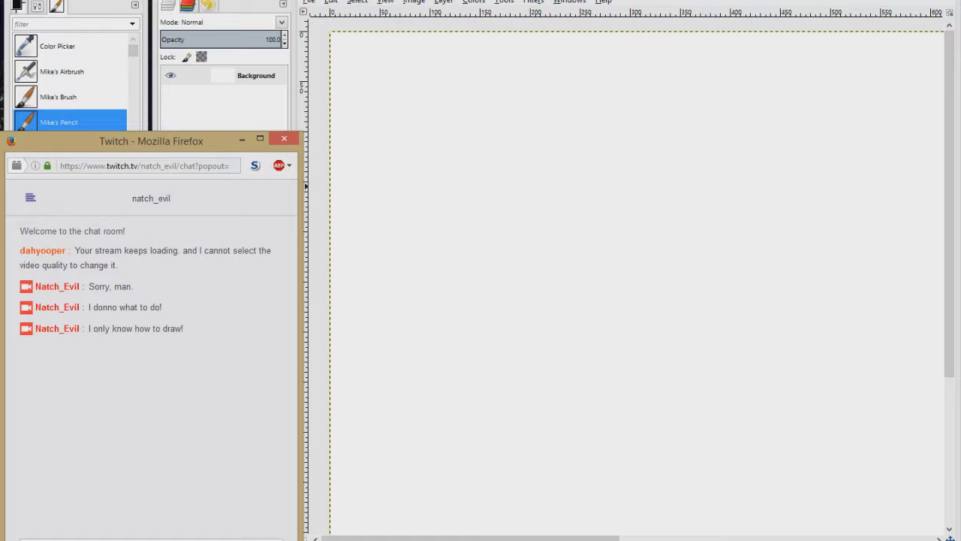
left_click(439, 78)
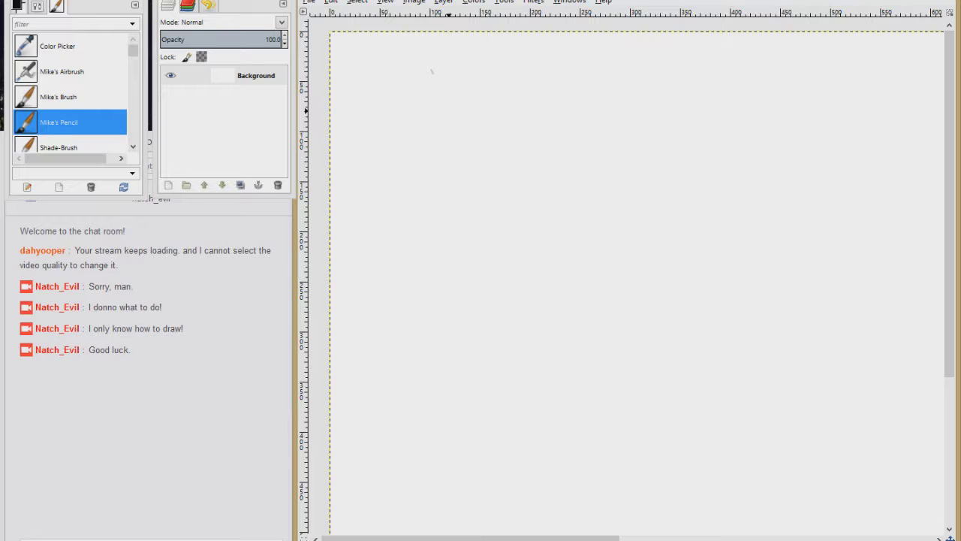
- Open the Jim_Guthrie_Sword_and_Sorcery_LP music folder and close its window
right_click(88, 540)
left_click(89, 540)
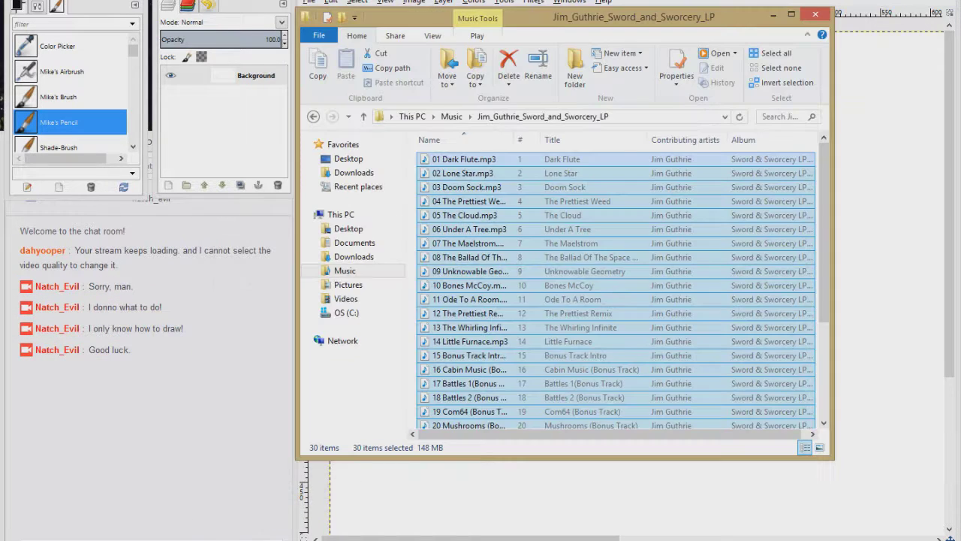
left_click(814, 16)
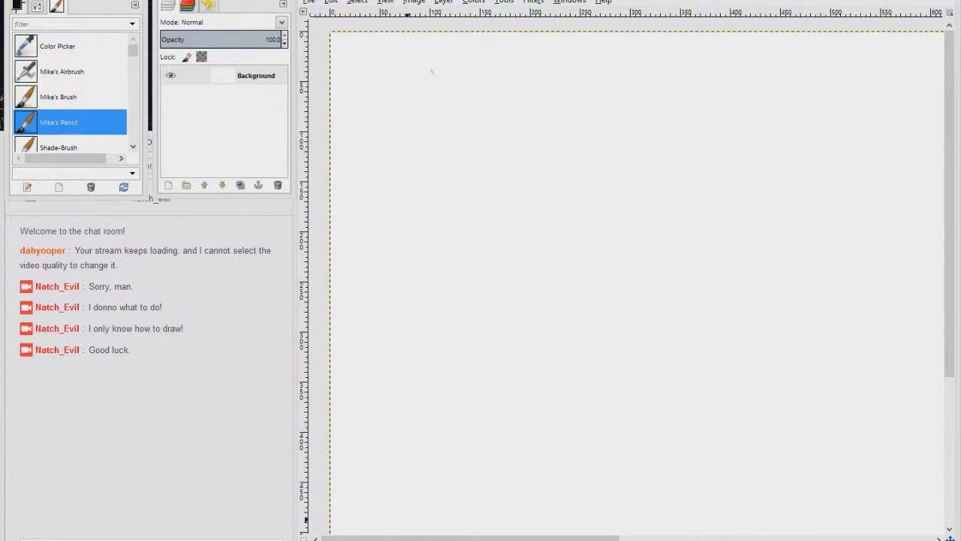
key("super+e")
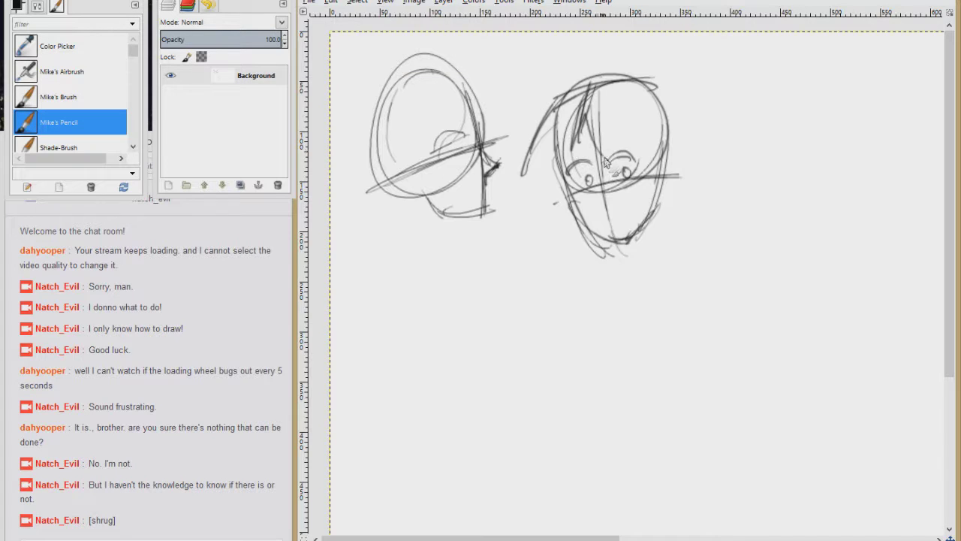
- Sketch the spiky fringe and side hair on the front-facing head beside the profile head
mouse_move(600, 124)
left_mouse_down()
mouse_move(642, 161)
mouse_move(695, 135)
left_mouse_up()
left_click_drag(642, 66, 704, 146)
mouse_move(566, 140)
left_mouse_down()
mouse_move(565, 167)
mouse_move(534, 118)
mouse_move(573, 204)
left_mouse_up()
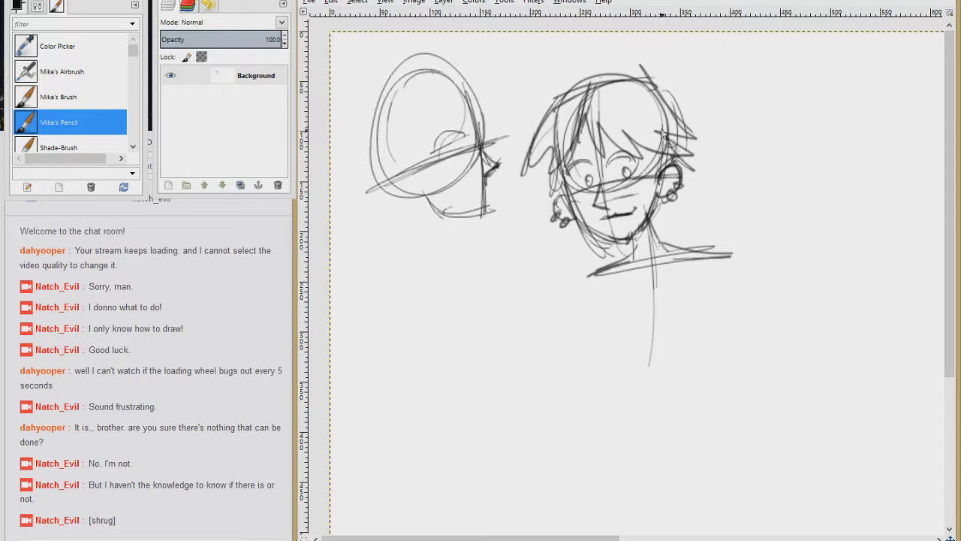
- Hatch in the eyelids of the small pair of eyes below the profile head
left_click_drag(485, 169, 511, 159)
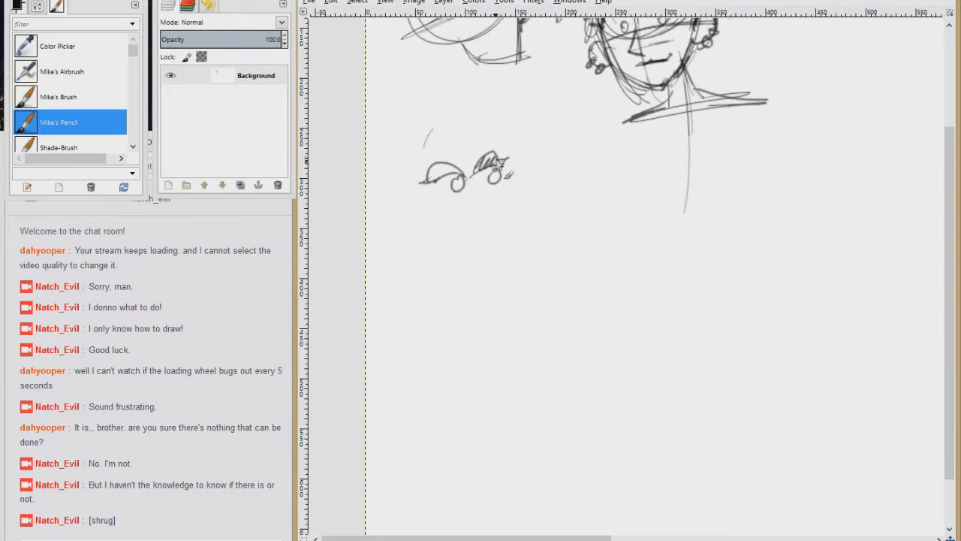
mouse_move(452, 176)
left_mouse_down()
mouse_move(467, 194)
mouse_move(428, 180)
left_mouse_up()
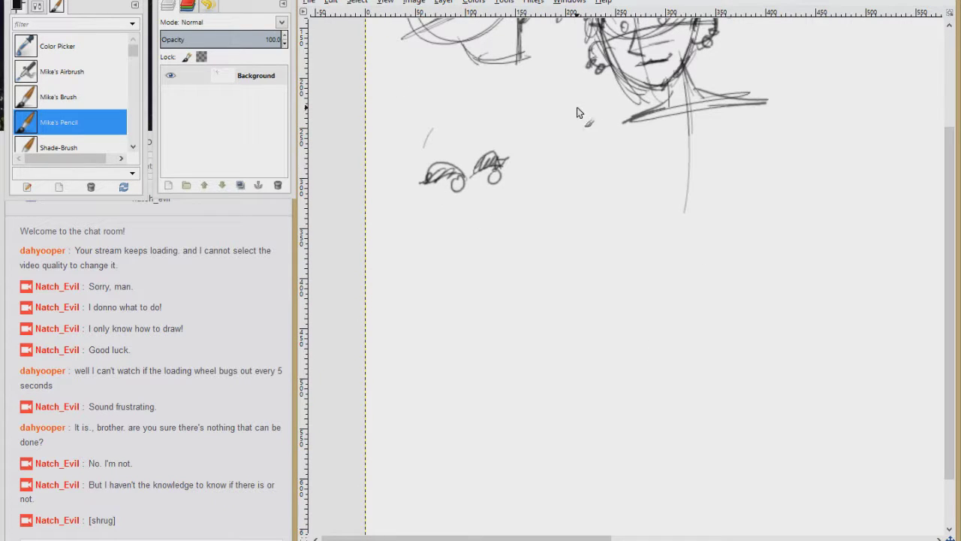
- Sketch a round head with curved guidelines, two eyes, a nose and a mouth beside the small pair of eyes
left_click_drag(532, 185, 533, 210)
left_click_drag(571, 138, 616, 263)
mouse_move(526, 158)
left_mouse_down()
mouse_move(635, 256)
mouse_move(588, 253)
left_mouse_up()
left_click_drag(561, 145, 578, 289)
left_click_drag(509, 248, 704, 199)
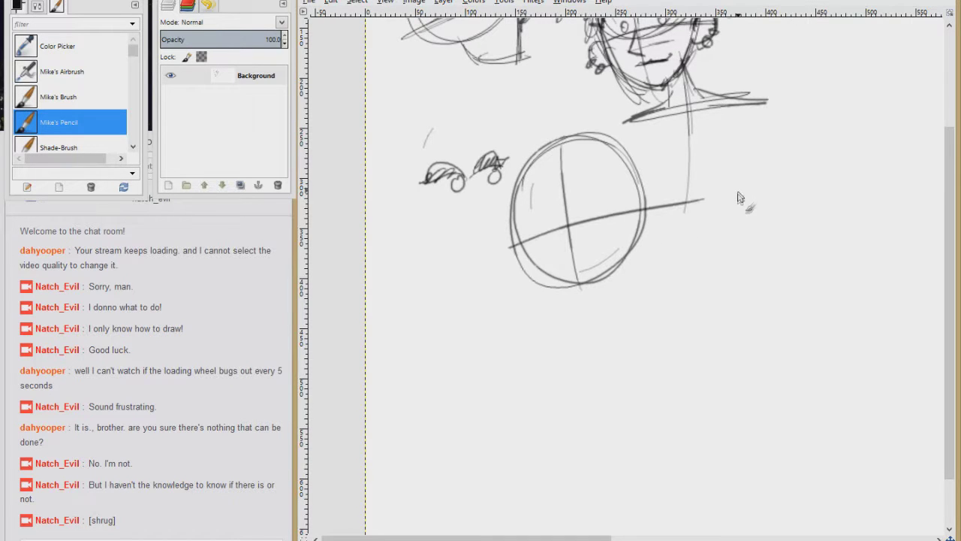
left_click_drag(584, 222, 617, 202)
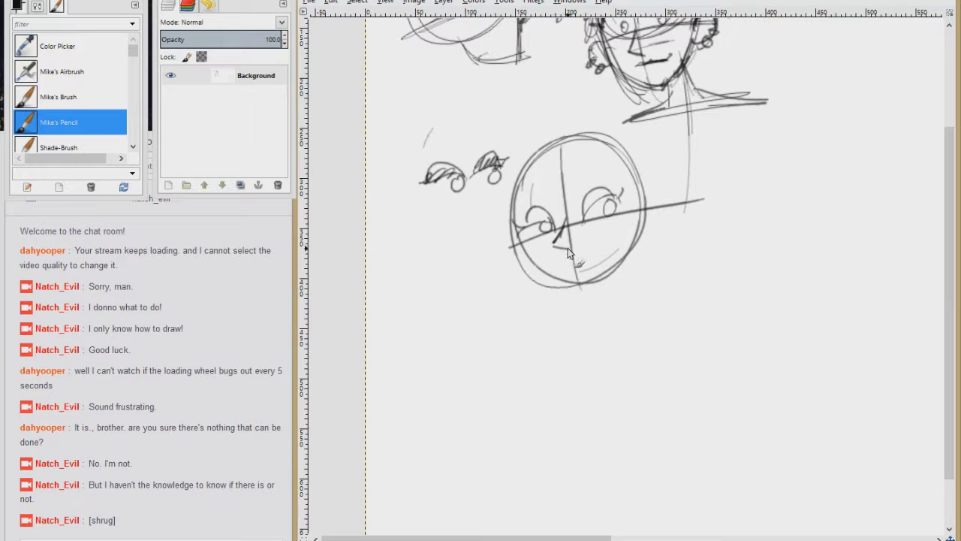
mouse_move(567, 248)
left_mouse_down()
mouse_move(550, 244)
mouse_move(572, 252)
left_mouse_up()
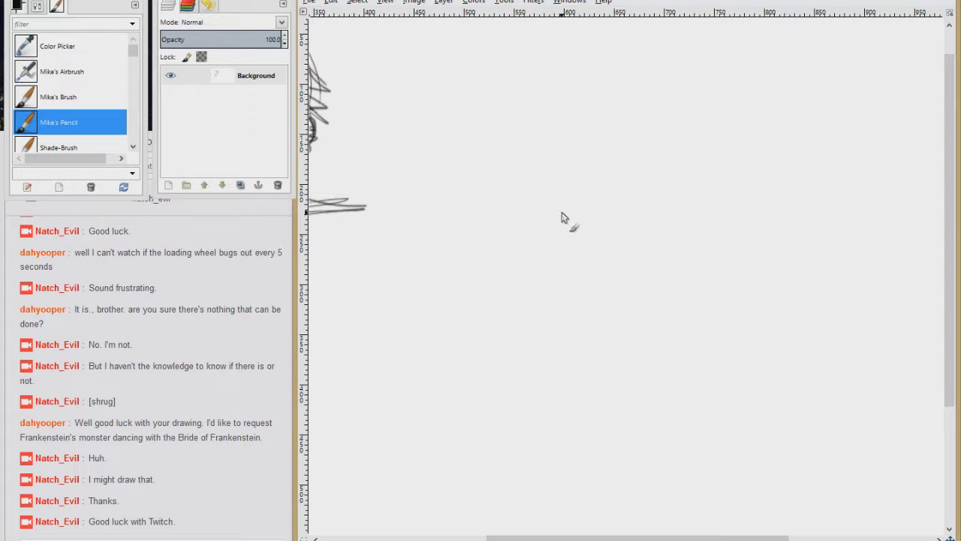
- Sketch curved action lines and a boxy, leaning torso for a full figure on the empty canvas beside the heads
left_click_drag(501, 158, 505, 461)
left_click_drag(533, 194, 515, 426)
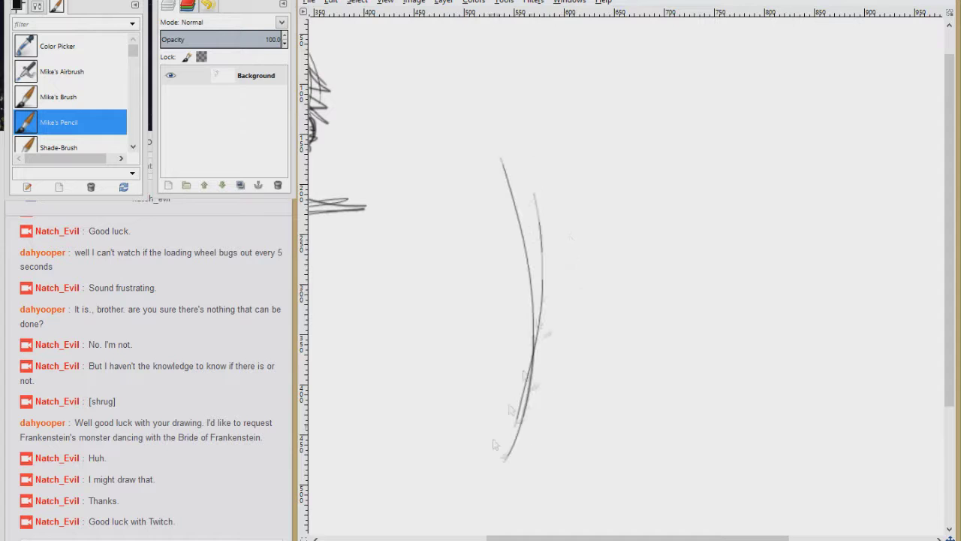
left_click_drag(523, 149, 531, 138)
left_click_drag(457, 168, 497, 256)
left_click_drag(532, 131, 564, 239)
- Sketch the figure's hip line, standing leg and raised bent leg with a blocky shoe
left_click_drag(491, 304, 581, 294)
left_click_drag(503, 285, 500, 382)
left_click_drag(501, 402, 468, 509)
left_click_drag(575, 271, 571, 409)
mouse_move(574, 299)
left_mouse_down()
mouse_move(609, 427)
mouse_move(662, 449)
left_mouse_up()
left_click_drag(582, 450, 660, 458)
left_click_drag(534, 306, 612, 376)
mouse_move(600, 339)
left_mouse_down()
mouse_move(605, 365)
mouse_move(579, 424)
left_mouse_up()
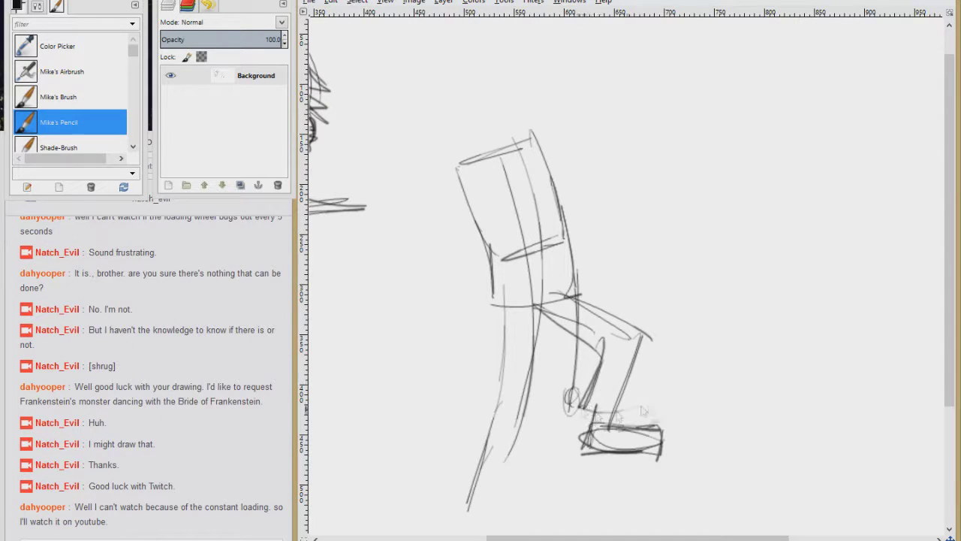
- Outline the figure's trouser legs and draw the blocky shoe under the standing leg
left_click_drag(645, 330, 638, 406)
mouse_move(536, 304)
left_mouse_down()
mouse_move(531, 429)
mouse_move(517, 462)
left_mouse_up()
left_click_drag(536, 304, 509, 462)
left_click_drag(492, 278, 456, 487)
mouse_move(519, 419)
left_mouse_down()
mouse_move(506, 474)
mouse_move(454, 521)
left_mouse_up()
left_click_drag(457, 489, 500, 489)
left_click_drag(499, 488, 496, 518)
left_click_drag(452, 518, 504, 515)
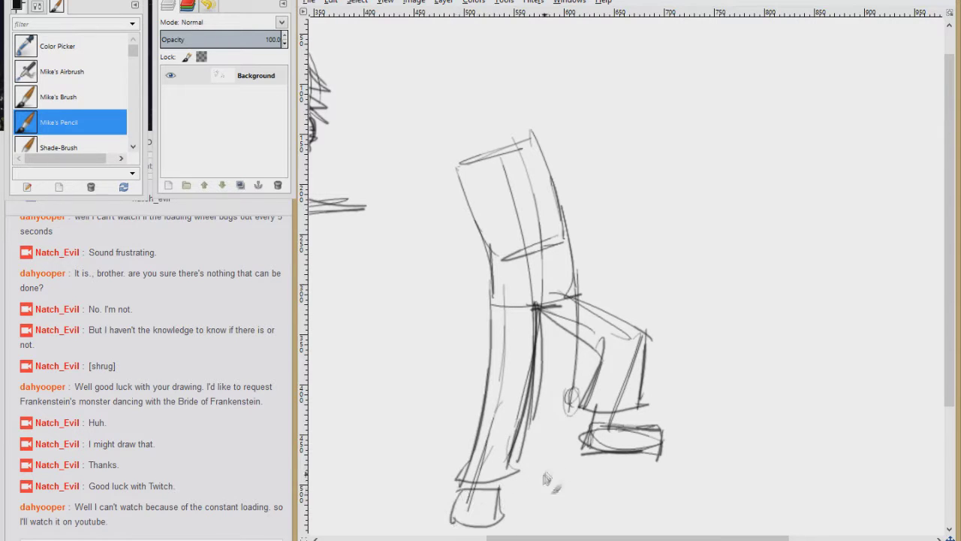
- Post "k" and "Does this happen with other Twitch Channels?" in the Twitch chat
left_click(151, 538)
type("k")
key("Return")
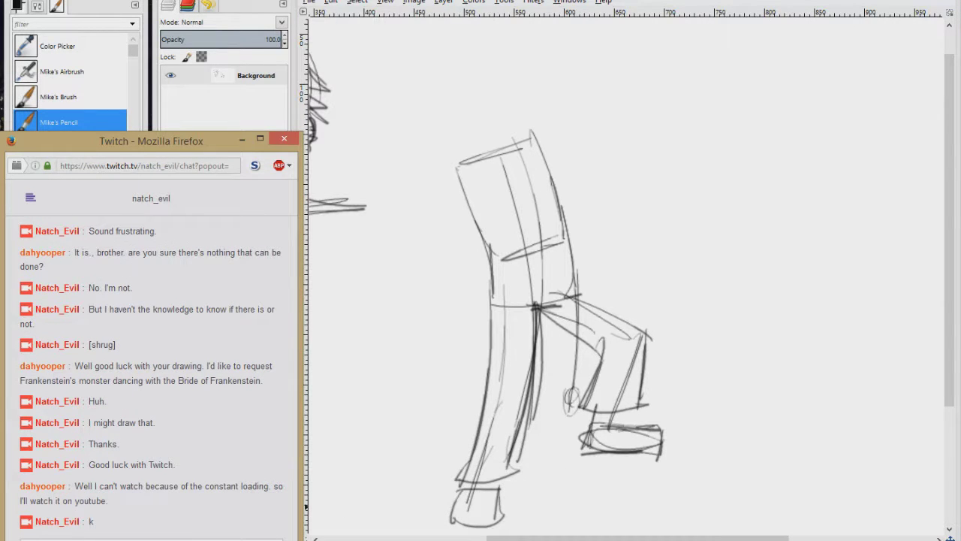
type("Does this happen with other Twitch Channels?")
key("Return")
- Draw short ankle lines joining the standing leg's trouser cuff to its shoe
left_click_drag(466, 479, 466, 488)
left_click_drag(492, 480, 496, 495)
key("ctrl+z")
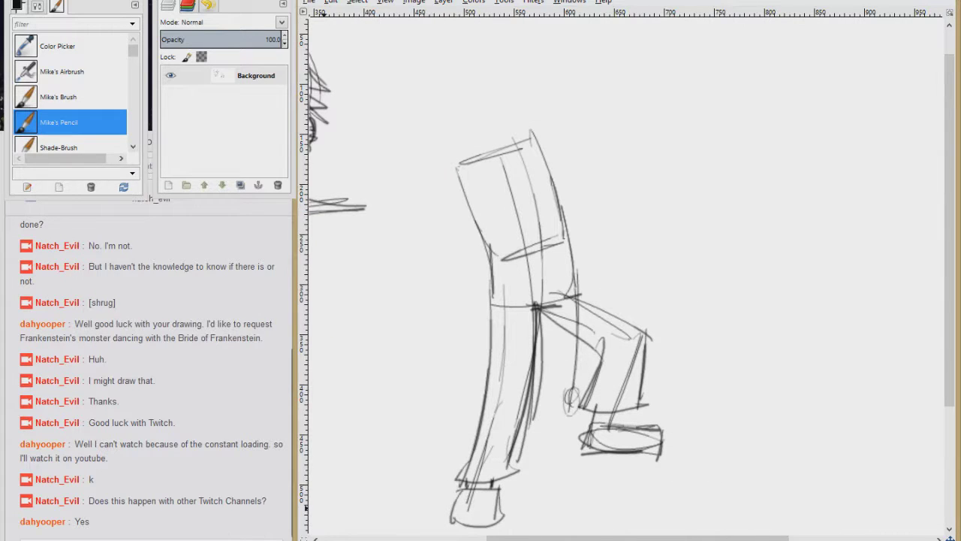
- Post "Boooo!", "I'll draw you some Monster." and "See if I don't!" in the Twitch chat
left_click(186, 536)
type("Boooo!")
key("Return")
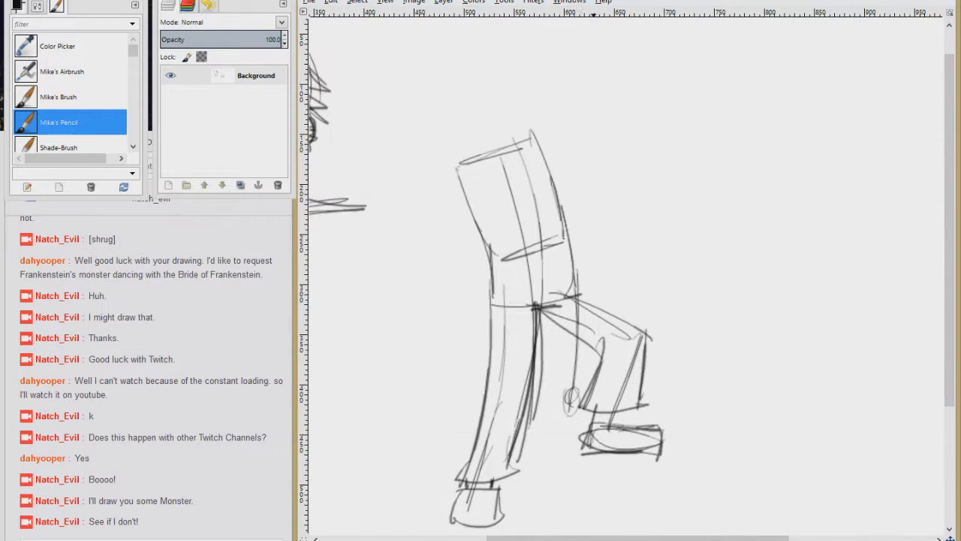
- Sketch the monster's round shoulders and both outstretched arms with dangling hands
left_click_drag(467, 170, 459, 168)
left_click_drag(526, 137, 547, 138)
left_click_drag(532, 142, 647, 134)
left_click_drag(436, 183, 601, 165)
mouse_move(595, 167)
left_mouse_down()
mouse_move(601, 161)
mouse_move(631, 205)
left_mouse_up()
left_click_drag(602, 172, 639, 207)
mouse_move(628, 141)
left_mouse_down()
mouse_move(663, 138)
mouse_move(661, 177)
left_mouse_up()
- Sketch the monster's flat-topped boxy head with a jagged fringe, eyes, nose and mouth
left_click_drag(452, 73, 467, 146)
left_click_drag(489, 66, 503, 119)
left_click_drag(496, 65, 517, 124)
left_click_drag(445, 76, 509, 59)
left_click_drag(459, 144, 528, 121)
mouse_move(443, 97)
left_mouse_down()
mouse_move(512, 69)
mouse_move(501, 135)
left_mouse_up()
mouse_move(465, 118)
left_mouse_down()
mouse_move(529, 115)
mouse_move(507, 112)
left_mouse_up()
mouse_move(477, 87)
left_mouse_down()
mouse_move(477, 100)
mouse_move(482, 91)
left_mouse_up()
left_click_drag(474, 100, 506, 85)
mouse_move(498, 96)
left_mouse_down()
mouse_move(492, 121)
mouse_move(502, 121)
left_mouse_up()
left_click_drag(510, 127, 488, 129)
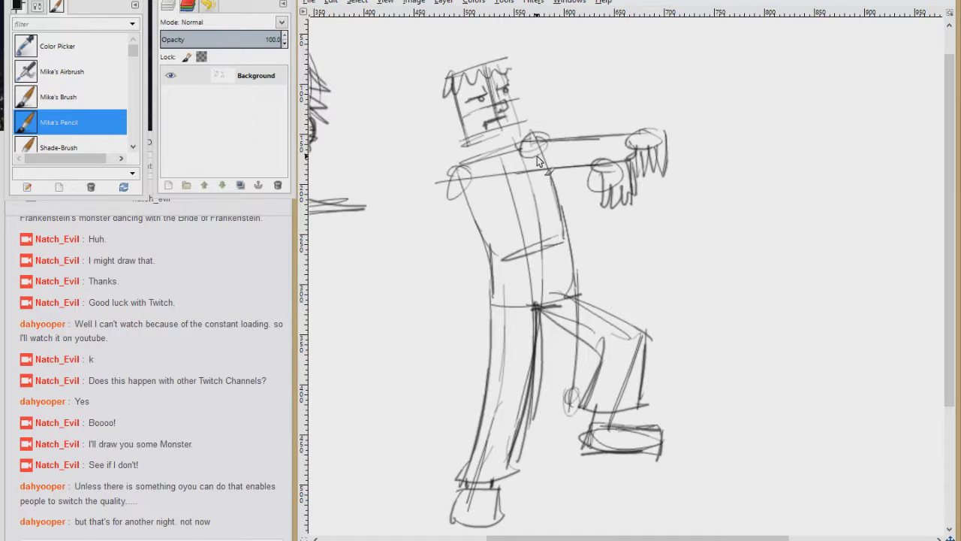
- Draw the monster's near sleeve and the open jacket over his torso, with its hem and lapels
left_click_drag(449, 181, 593, 158)
left_click_drag(492, 195, 589, 190)
mouse_move(453, 169)
left_mouse_down()
mouse_move(449, 198)
mouse_move(480, 266)
left_mouse_up()
left_click_drag(503, 199, 514, 281)
left_click_drag(476, 243, 460, 286)
left_click_drag(462, 281, 522, 286)
left_click_drag(492, 197, 507, 231)
left_click_drag(520, 143, 555, 268)
left_click_drag(557, 196, 577, 259)
left_click_drag(520, 146, 541, 192)
left_click_drag(540, 191, 558, 287)
left_click_drag(450, 172, 571, 160)
- Draw the monster's neck and jaw, and darken the outline and features of his head
left_click_drag(464, 126, 471, 167)
left_click_drag(501, 124, 518, 158)
left_click_drag(460, 146, 477, 171)
left_click_drag(498, 135, 537, 128)
mouse_move(504, 64)
left_mouse_down()
mouse_move(518, 138)
mouse_move(529, 145)
left_mouse_up()
left_click_drag(472, 127, 464, 126)
left_click_drag(517, 98, 520, 110)
left_click_drag(473, 69, 486, 135)
left_click_drag(476, 94, 486, 91)
left_click_drag(480, 135, 494, 153)
left_click_drag(469, 155, 474, 163)
- Outline the monster's sleeve cuffs and the upper edge of his far arm
left_click_drag(588, 183, 605, 188)
left_click_drag(533, 135, 632, 124)
left_click_drag(629, 125, 626, 160)
- Sketch the bride's oval head, curved action line, shoulders and hips facing the monster's outstretched arms
left_click_drag(756, 211, 630, 233)
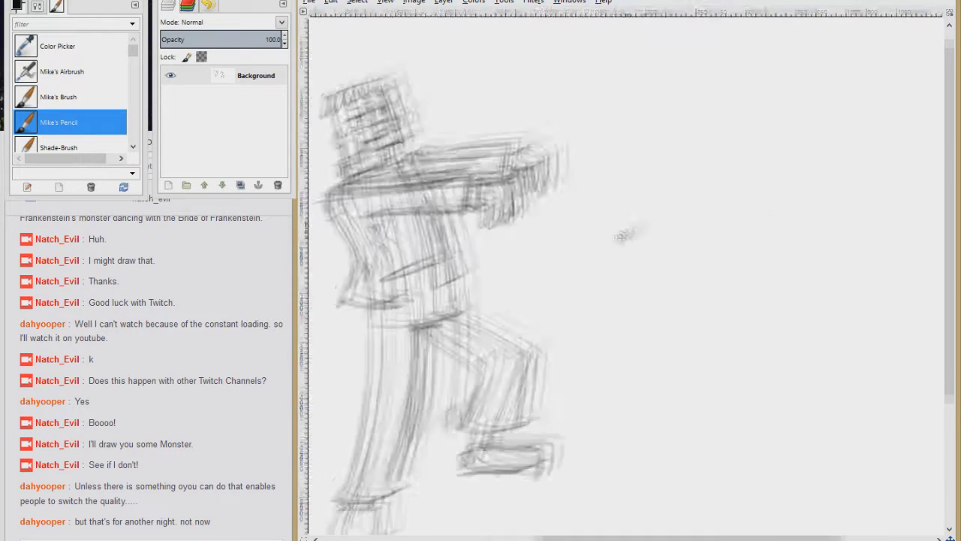
left_click_drag(631, 107, 618, 159)
left_click_drag(674, 122, 610, 375)
left_click_drag(633, 339, 670, 501)
left_click_drag(672, 139, 658, 162)
mouse_move(604, 143)
left_mouse_down()
mouse_move(681, 136)
mouse_move(616, 195)
left_mouse_up()
left_click_drag(608, 247, 646, 281)
- Sketch the bride's torso sides, her standing leg with its foot, and the leg kicked back
left_click_drag(605, 150, 571, 274)
left_click_drag(676, 154, 660, 285)
mouse_move(578, 248)
left_mouse_down()
mouse_move(612, 383)
mouse_move(574, 471)
left_mouse_up()
left_click_drag(653, 259, 630, 380)
mouse_move(612, 368)
left_mouse_down()
mouse_move(705, 406)
mouse_move(719, 434)
left_mouse_up()
mouse_move(601, 450)
left_mouse_down()
mouse_move(582, 473)
mouse_move(615, 477)
left_mouse_up()
- Sketch the bride's shoulders and bent arms, and add facial guidelines to her head
mouse_move(683, 139)
left_mouse_down()
mouse_move(691, 154)
mouse_move(687, 144)
left_mouse_up()
left_click_drag(601, 146, 585, 223)
left_click_drag(627, 154, 642, 172)
left_click_drag(680, 147, 723, 218)
mouse_move(722, 218)
left_mouse_down()
mouse_move(646, 214)
mouse_move(661, 214)
left_mouse_up()
mouse_move(623, 106)
left_mouse_down()
mouse_move(638, 101)
mouse_move(622, 124)
left_mouse_up()
left_click_drag(635, 112, 636, 176)
left_click_drag(613, 146, 653, 144)
- Select the monster and bride with a rectangle, float the selection, move it toward the canvas's right edge, and anchor it
mouse_move(573, 212)
left_mouse_down()
mouse_move(609, 178)
mouse_move(732, 345)
left_mouse_up()
key("minus")
key("minus")
key("minus")
key("r")
left_click_drag(665, 304, 662, 301)
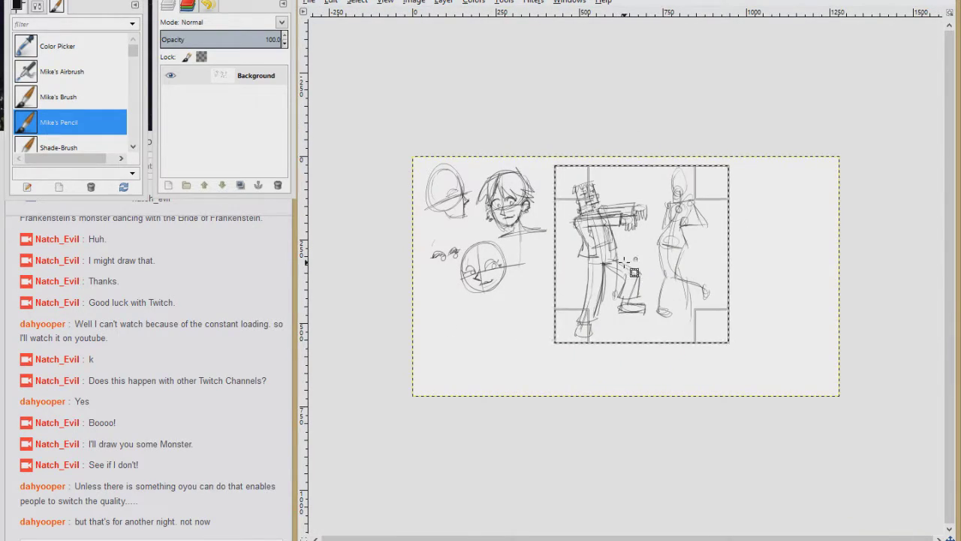
key("ctrl+shift+l")
mouse_move(664, 222)
left_mouse_down()
mouse_move(771, 268)
mouse_move(564, 285)
left_mouse_up()
key("ctrl+h")
- Draw the bride's hairline and tall wavy hair tower above her head
key("plus")
key("plus")
key("plus")
left_click_drag(597, 175, 638, 171)
mouse_move(613, 134)
left_mouse_down()
mouse_move(614, 196)
mouse_move(627, 212)
left_mouse_up()
left_click_drag(579, 201, 571, 74)
left_click_drag(632, 203, 625, 68)
mouse_move(571, 74)
left_mouse_down()
mouse_move(623, 69)
mouse_move(622, 200)
left_mouse_up()
left_click_drag(613, 45, 632, 202)
mouse_move(575, 58)
left_mouse_down()
mouse_move(583, 169)
mouse_move(622, 198)
mouse_move(593, 201)
mouse_move(599, 214)
left_mouse_up()
- Draw the bride's ear details, jaw, mouth and other facial features
left_click_drag(626, 208, 629, 218)
mouse_move(579, 209)
left_mouse_down()
mouse_move(581, 224)
mouse_move(611, 226)
left_mouse_up()
left_click_drag(583, 206, 606, 241)
left_click_drag(595, 183, 615, 180)
mouse_move(612, 179)
left_mouse_down()
mouse_move(625, 213)
mouse_move(583, 214)
left_mouse_up()
- Refine the bride's torso, waist and hip lines with darker pencil strokes
mouse_move(613, 260)
left_mouse_down()
mouse_move(614, 244)
mouse_move(618, 274)
mouse_move(655, 267)
left_mouse_up()
mouse_move(574, 267)
left_mouse_down()
mouse_move(592, 298)
mouse_move(555, 361)
left_mouse_up()
left_click_drag(620, 287, 639, 312)
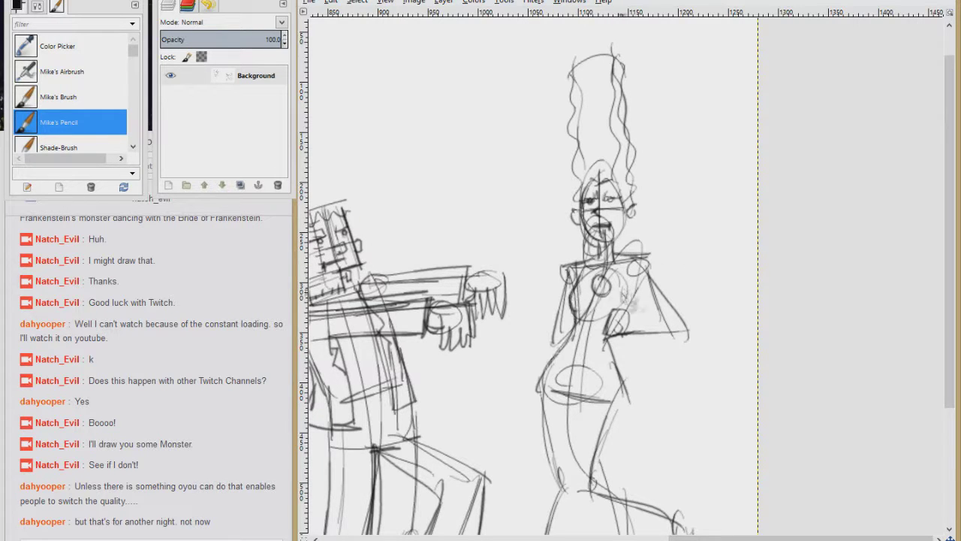
left_click_drag(620, 272, 629, 347)
left_click_drag(579, 233, 560, 353)
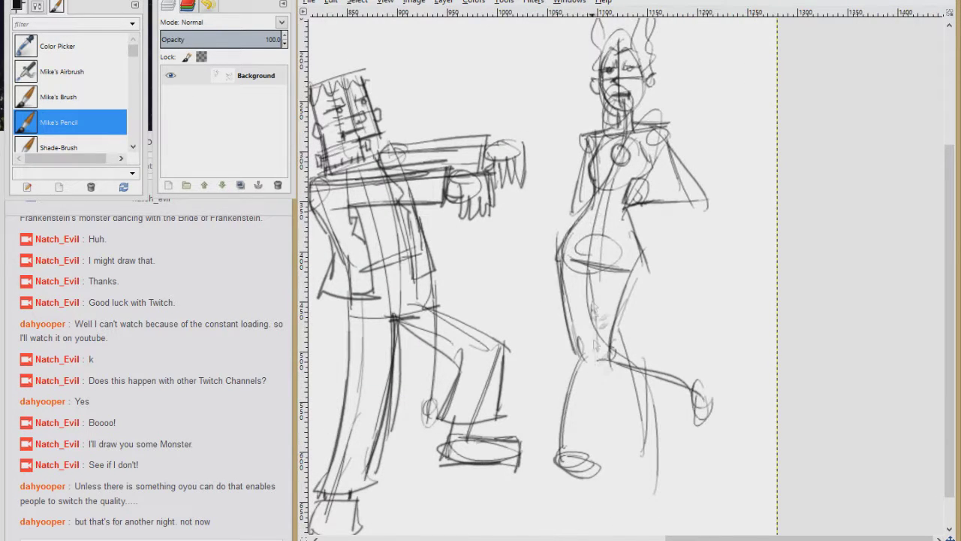
- Sketch the bride's thighs, lower legs and raised foot, and add a ragged hem to her dress
left_click_drag(606, 304, 574, 424)
mouse_move(575, 346)
left_mouse_down()
mouse_move(555, 465)
mouse_move(599, 470)
left_mouse_up()
left_click_drag(687, 385, 713, 435)
left_click_drag(608, 366, 694, 383)
left_click_drag(571, 255, 559, 327)
left_click_drag(540, 342, 642, 353)
left_click_drag(654, 259, 619, 353)
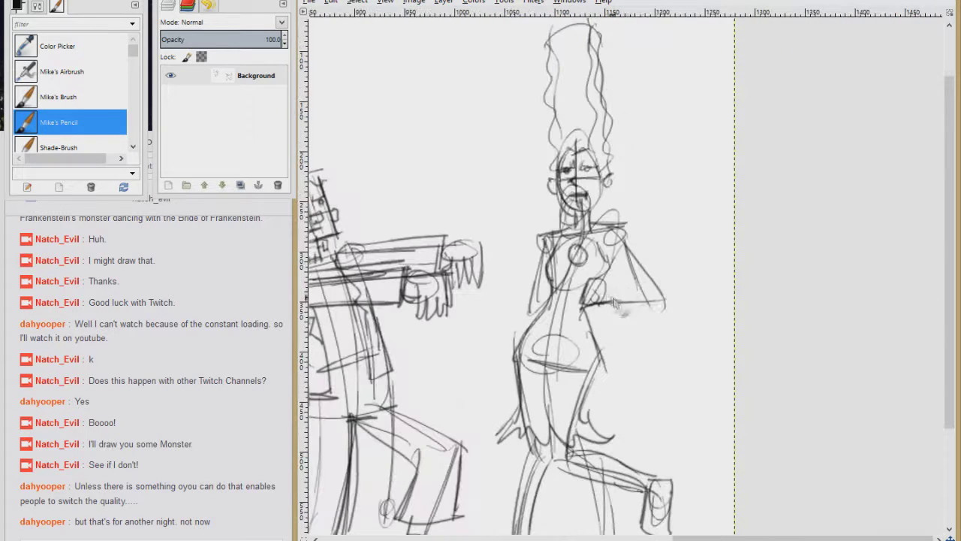
- Sketch fuller outlines for the bride's upper arms and forearms
left_click_drag(597, 315, 672, 285)
left_click_drag(669, 225, 616, 308)
left_click_drag(539, 237, 530, 311)
left_click_drag(572, 261, 534, 315)
left_click_drag(527, 308, 551, 309)
- Draw the bride's neckline and ragged shoulder sleeves, and firm up her hands and forearms
left_click_drag(576, 230, 599, 224)
left_click_drag(599, 228, 610, 261)
left_click_drag(638, 222, 617, 279)
left_click_drag(554, 221, 525, 276)
mouse_move(617, 213)
left_mouse_down()
mouse_move(592, 240)
mouse_move(568, 232)
left_mouse_up()
left_click_drag(623, 291, 672, 247)
left_click_drag(555, 258, 524, 280)
left_click_drag(557, 264, 542, 282)
left_click_drag(645, 274, 593, 304)
left_click_drag(590, 312, 661, 306)
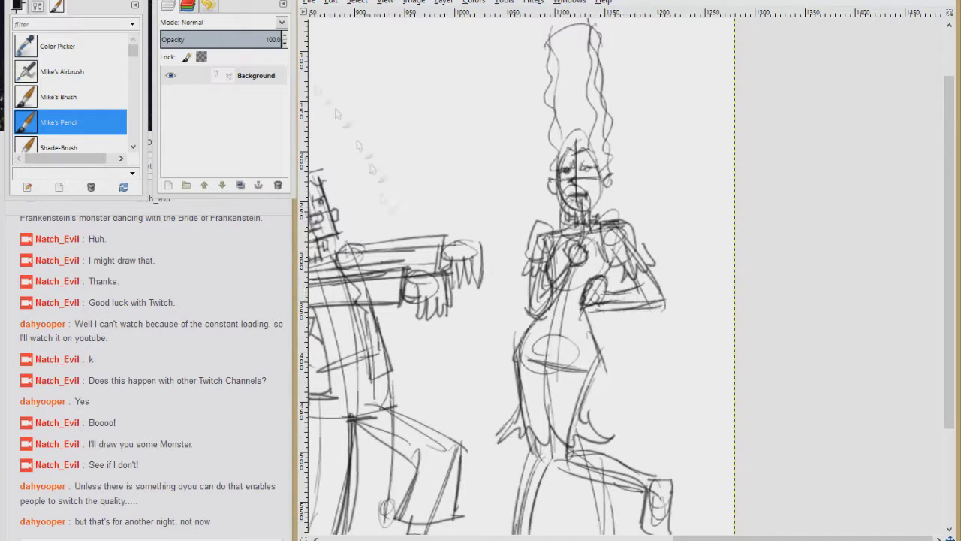
- Add a 1280 × 720 px layer above the sketch, fill it with the background color and lower its opacity to about 57
left_click(169, 189)
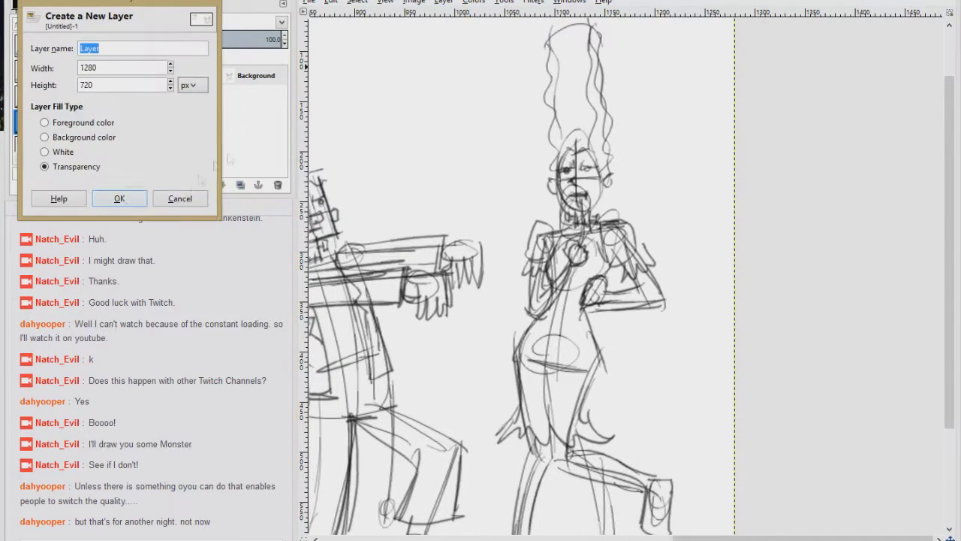
left_click(143, 197)
key("ctrl+period")
left_click_drag(192, 35, 228, 36)
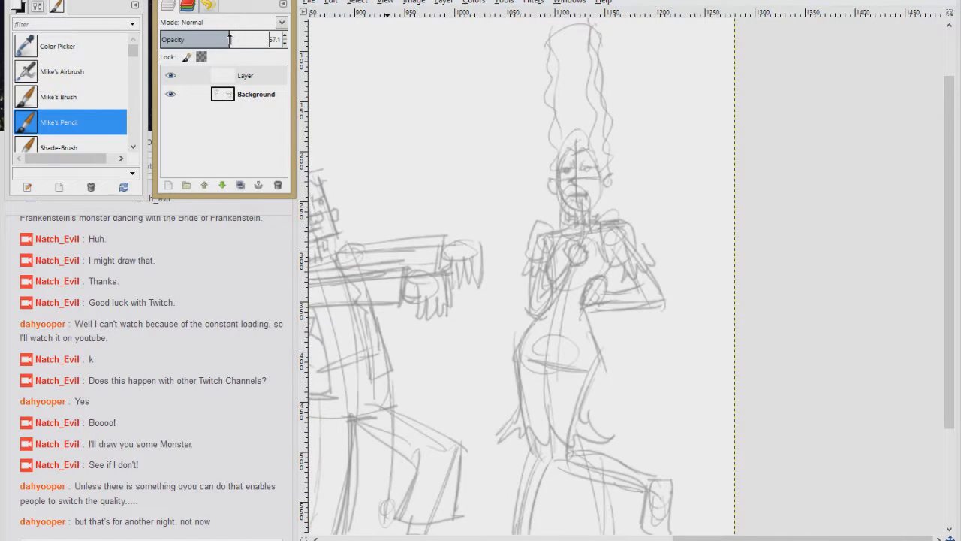
- Add an inking layer named i, choose Mike's Brush and swap the colors to paint in black
left_click(169, 185)
type("i")
key("Return")
left_click(59, 97)
key("x")
left_click_drag(488, 75, 469, 224)
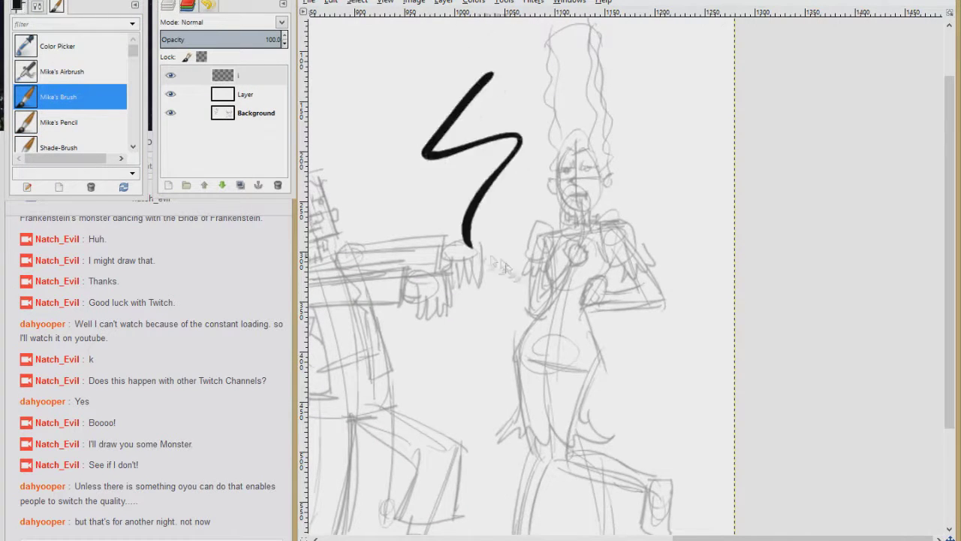
key("ctrl+z")
scroll(418, 300, "up", 2)
left_click_drag(435, 118, 546, 84)
key("ctrl+z")
- Ink the outline of the monster's head and his jagged fringe over the faded sketch
left_click_drag(434, 118, 550, 81)
mouse_move(548, 81)
left_mouse_down()
mouse_move(570, 108)
mouse_move(424, 167)
left_mouse_up()
left_click_drag(515, 143, 488, 118)
mouse_move(487, 117)
left_mouse_down()
mouse_move(494, 135)
mouse_move(450, 153)
left_mouse_up()
mouse_move(512, 114)
left_mouse_down()
mouse_move(546, 111)
mouse_move(572, 201)
left_mouse_up()
left_click_drag(424, 141, 432, 177)
left_click_drag(435, 180, 450, 255)
left_click_drag(572, 202, 487, 235)
mouse_move(538, 188)
left_mouse_down()
mouse_move(489, 201)
mouse_move(487, 211)
left_mouse_up()
mouse_move(524, 156)
left_mouse_down()
mouse_move(523, 175)
mouse_move(524, 154)
mouse_move(563, 164)
left_mouse_up()
- Ink the monster's facial details, ears, neck bolts and stitched neck
left_click(479, 147)
left_click(533, 127)
left_click_drag(564, 174, 570, 135)
left_click_drag(467, 69, 485, 107)
mouse_move(483, 120)
left_mouse_down()
mouse_move(492, 158)
mouse_move(496, 132)
left_mouse_up()
left_click_drag(495, 196, 511, 139)
left_click_drag(547, 131, 557, 162)
left_click_drag(476, 182, 555, 150)
left_click_drag(520, 150, 525, 170)
left_click_drag(455, 163, 452, 189)
left_click_drag(564, 128, 571, 152)
left_click_drag(488, 241, 451, 191)
- Ink the monster's near outstretched arm from the shoulder to the cuff, including its hand and hanging fingers
left_click_drag(399, 158, 394, 220)
mouse_move(411, 160)
left_mouse_down()
mouse_move(411, 195)
mouse_move(716, 137)
left_mouse_up()
left_click_drag(713, 138, 711, 224)
mouse_move(448, 234)
left_mouse_down()
mouse_move(452, 261)
mouse_move(702, 217)
mouse_move(487, 242)
left_mouse_up()
left_click_drag(499, 167, 588, 155)
left_click_drag(587, 155, 606, 240)
left_click_drag(526, 195, 524, 263)
left_click_drag(543, 202, 543, 264)
mouse_move(560, 190)
left_mouse_down()
mouse_move(564, 263)
mouse_move(590, 257)
left_mouse_up()
left_click_drag(495, 221, 524, 214)
left_click_drag(577, 187, 575, 259)
mouse_move(465, 201)
left_mouse_down()
mouse_move(482, 229)
mouse_move(698, 185)
left_mouse_up()
- Ink the monster's far outstretched arm with its cuff, hand and fingers
left_click_drag(549, 162, 563, 162)
left_click_drag(536, 139, 625, 137)
left_click_drag(625, 137, 629, 199)
left_click_drag(569, 161, 577, 226)
left_click_drag(577, 226, 630, 203)
left_click_drag(590, 156, 593, 218)
left_click_drag(609, 161, 612, 214)
left_click_drag(480, 248, 750, 163)
left_click_drag(414, 128, 445, 116)
left_click_drag(559, 69, 565, 118)
left_click_drag(452, 115, 463, 125)
- Ink the open front edges, lapels and far panel of the monster's jacket
left_click_drag(598, 197, 699, 347)
left_click_drag(638, 199, 690, 331)
left_click_drag(638, 369, 650, 379)
mouse_move(667, 279)
left_mouse_down()
mouse_move(650, 286)
mouse_move(671, 299)
left_mouse_up()
left_click_drag(508, 207, 563, 407)
mouse_move(607, 199)
left_mouse_down()
mouse_move(629, 216)
mouse_move(637, 293)
left_mouse_up()
left_click_drag(506, 223, 543, 311)
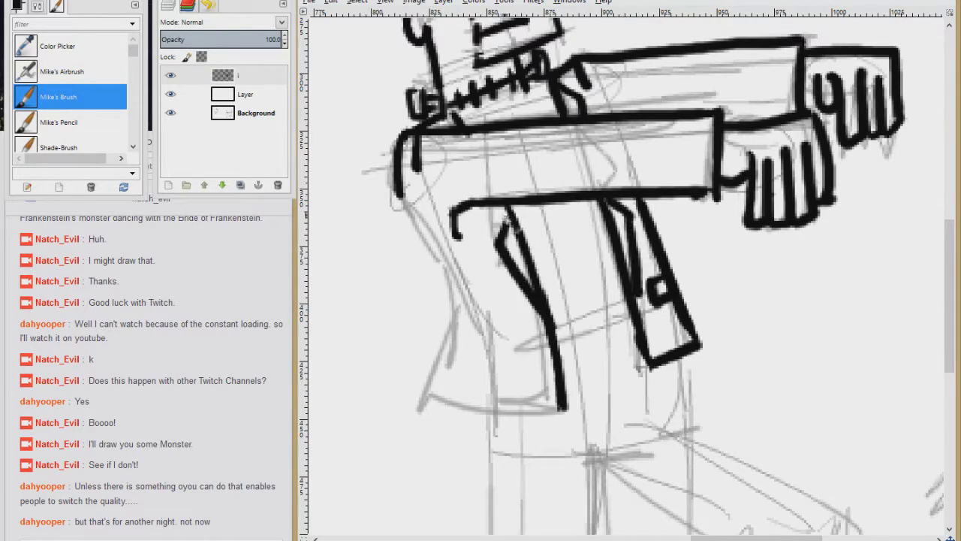
- Ink the back edge, hem and pocket of the monster's jacket and the waistline between its panels
left_click_drag(490, 210, 507, 224)
left_click_drag(476, 162, 543, 268)
left_click_drag(543, 268, 502, 371)
left_click_drag(502, 371, 638, 385)
mouse_move(427, 208)
left_mouse_down()
mouse_move(467, 210)
mouse_move(427, 225)
left_mouse_up()
left_click_drag(580, 224, 581, 225)
left_click_drag(511, 136, 588, 114)
- Ink the chest curves, abdominal lines and navel on the monster's torso
left_click_drag(511, 281, 539, 268)
left_click_drag(550, 268, 585, 257)
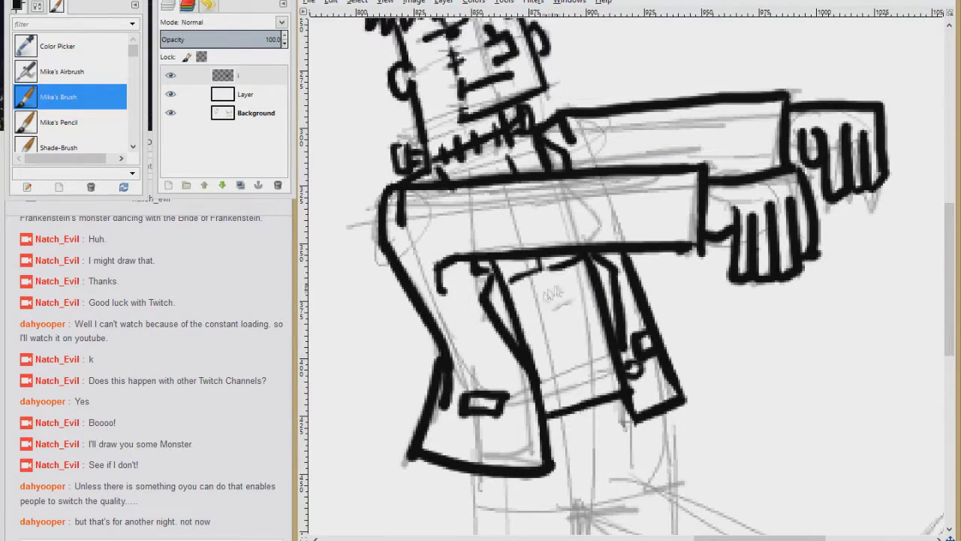
left_click_drag(539, 288, 525, 331)
left_click_drag(556, 288, 596, 297)
left_click_drag(575, 368, 584, 377)
left_click_drag(558, 308, 575, 360)
left_click_drag(542, 334, 591, 316)
left_click_drag(546, 362, 596, 349)
- Ink the fly of the monster's trousers and the first leg lines, undoing the last stroke
mouse_move(575, 173)
left_mouse_down()
mouse_move(588, 261)
mouse_move(564, 275)
left_mouse_up()
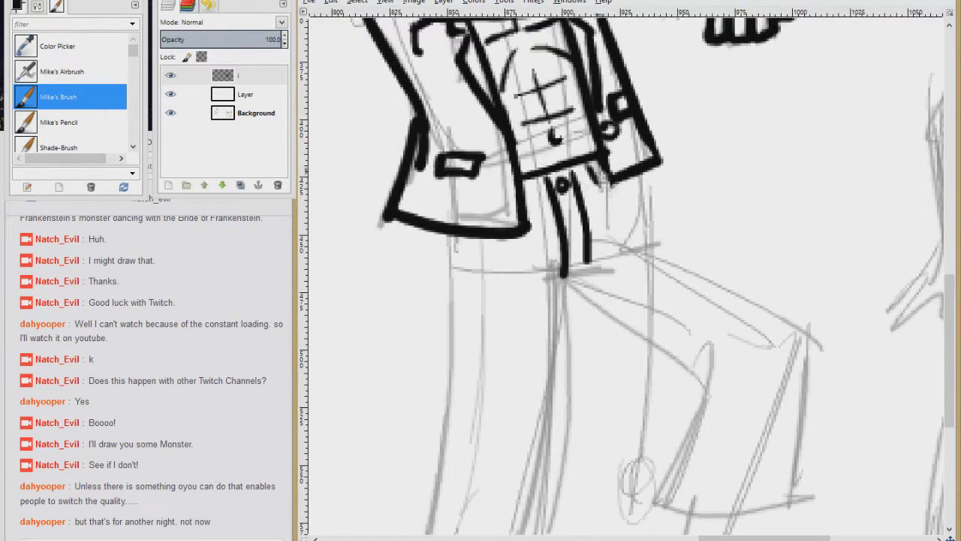
left_click_drag(614, 220, 670, 207)
left_click_drag(680, 75, 662, 427)
mouse_move(578, 34)
left_mouse_down()
mouse_move(561, 428)
mouse_move(502, 447)
left_mouse_up()
key("ctrl+z")
- Ink the trouser cuff and shoe of the monster's standing leg
mouse_move(506, 337)
left_mouse_down()
mouse_move(579, 345)
mouse_move(666, 335)
left_mouse_up()
mouse_move(538, 302)
left_mouse_down()
mouse_move(507, 375)
mouse_move(637, 372)
left_mouse_up()
left_click_drag(509, 378, 638, 375)
left_click_drag(549, 259, 541, 298)
left_click_drag(584, 261, 559, 298)
left_click_drag(600, 257, 609, 294)
left_click_drag(523, 297, 631, 384)
left_click_drag(551, 327, 677, 376)
left_click_drag(542, 154, 594, 289)
left_click_drag(630, 112, 578, 325)
left_click_drag(573, 369, 563, 403)
- Ink the monster's raised leg from the thigh to the cuff and shoe
left_click_drag(443, 149, 591, 267)
left_click_drag(522, 114, 664, 211)
left_click_drag(560, 240, 572, 305)
left_click_drag(424, 304, 385, 329)
mouse_move(518, 127)
left_mouse_down()
mouse_move(636, 449)
mouse_move(635, 469)
left_mouse_up()
mouse_move(390, 154)
left_mouse_down()
mouse_move(414, 176)
mouse_move(480, 133)
mouse_move(480, 154)
left_mouse_up()
- Ink the Bride's nose, straight mouth and half-closed eyes over her sketched face
scroll(585, 300, "right", 5)
left_click_drag(577, 156, 576, 174)
left_click_drag(563, 197, 605, 195)
left_click_drag(591, 120, 623, 133)
left_click_drag(538, 125, 569, 134)
left_click_drag(543, 137, 562, 140)
left_click_drag(624, 123, 623, 137)
- Ink the outline of the Bride's face with its pointed hairline, one ear and rounded jaw
left_click_drag(600, 188, 582, 231)
left_click_drag(554, 143, 614, 214)
mouse_move(615, 198)
left_mouse_down()
mouse_move(647, 226)
mouse_move(617, 225)
left_mouse_up()
left_click_drag(616, 224, 569, 287)
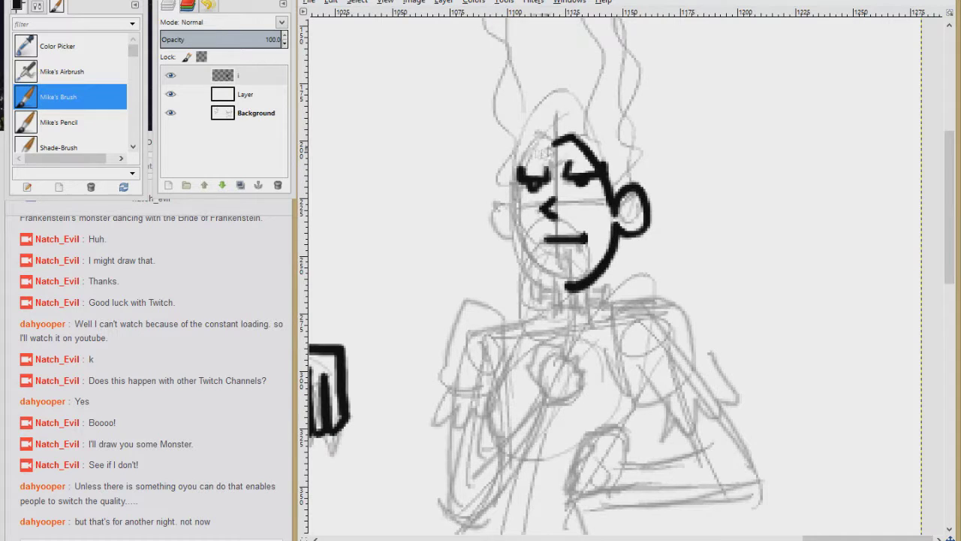
left_click_drag(554, 142, 563, 279)
- Ink the stitched scar on the Bride's cheek and her neck with stitches and bolts
mouse_move(582, 208)
left_mouse_down()
mouse_move(611, 198)
mouse_move(595, 215)
left_mouse_up()
left_click_drag(599, 194, 606, 214)
mouse_move(555, 280)
left_mouse_down()
mouse_move(556, 312)
mouse_move(588, 310)
left_mouse_up()
left_click_drag(587, 299, 559, 302)
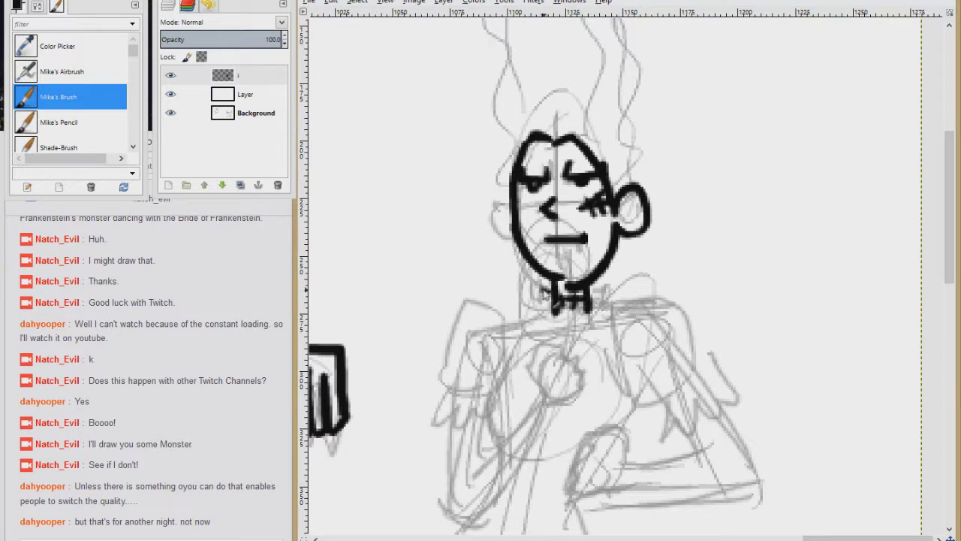
- Ink the wavy outline of the Bride's tall hair with its side streaks, plus her second ear
scroll(555, 263, "up", 4)
mouse_move(501, 352)
left_mouse_down()
mouse_move(489, 203)
mouse_move(494, 62)
left_mouse_up()
left_click_drag(623, 177, 609, 357)
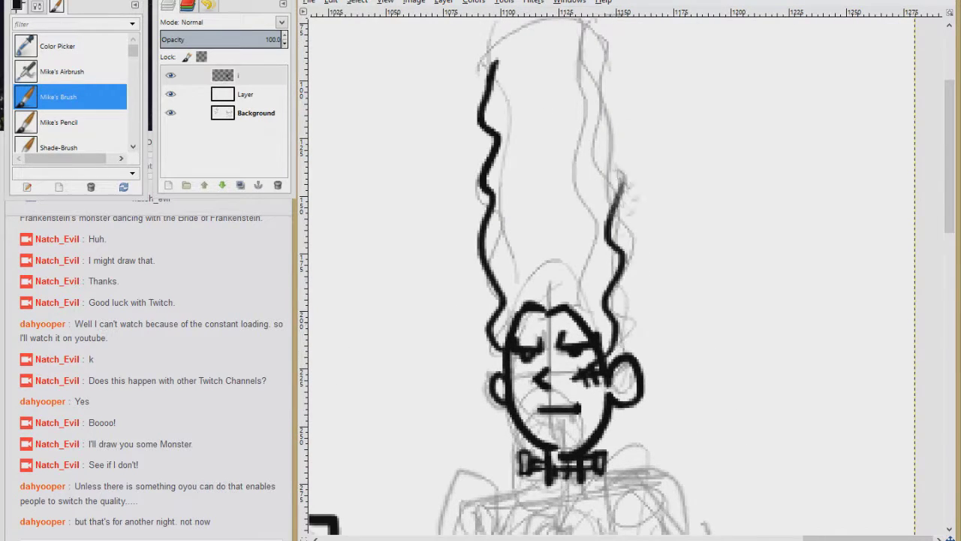
scroll(556, 263, "up", 3)
left_click_drag(482, 212, 582, 218)
left_click_drag(466, 408, 469, 437)
mouse_move(575, 153)
left_mouse_down()
mouse_move(548, 94)
mouse_move(537, 356)
left_mouse_up()
left_click_drag(560, 96, 557, 367)
left_click_drag(459, 89, 473, 371)
- Select the main areas of the Bride's hair, fill them with black leaving the streaks white, and deselect
key("u")
left_click(491, 256)
left_click(565, 208, "shift")
left_click(573, 366, "shift")
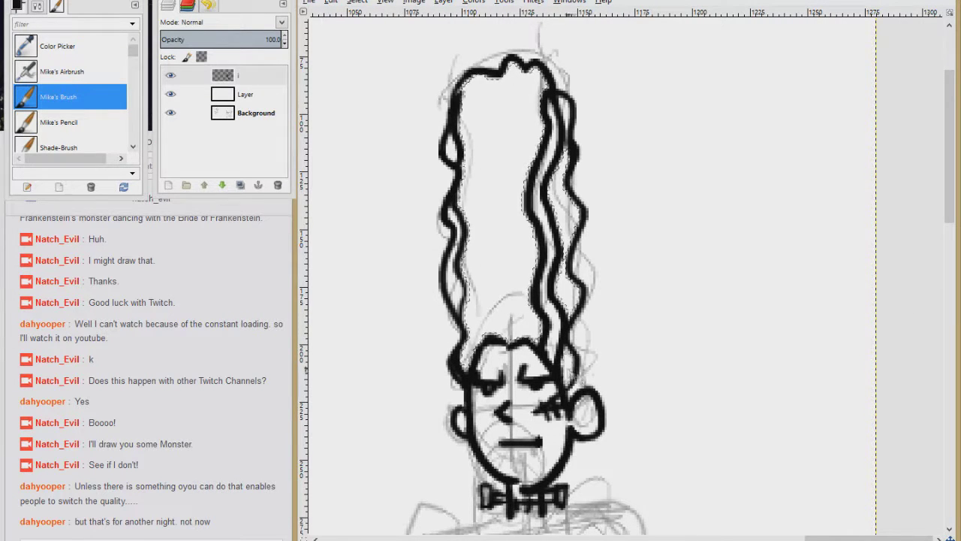
key("ctrl+comma")
key("ctrl+shift+a")
- Ink the Bride's collar line, the raised fist on her chest and its forearm
scroll(586, 300, "down", 5)
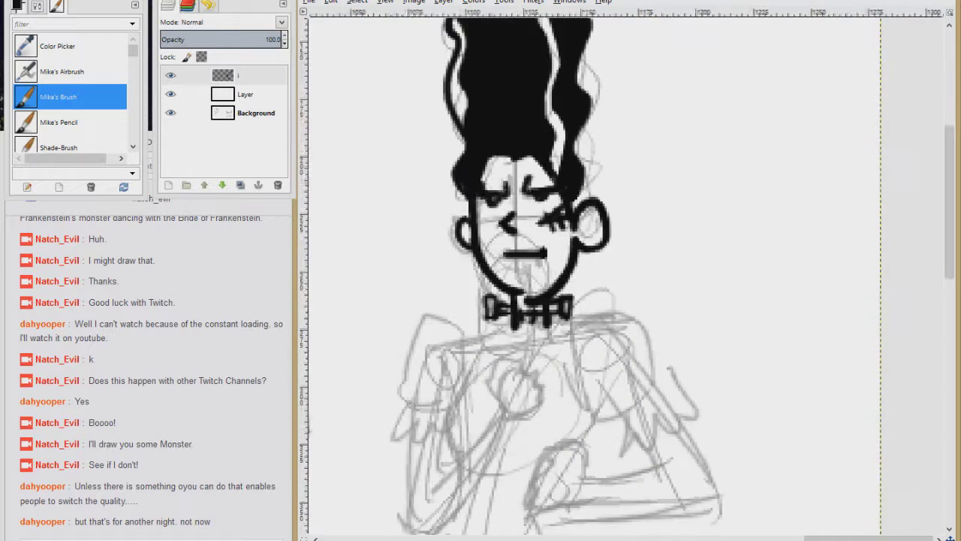
left_click_drag(484, 171, 434, 197)
left_click_drag(447, 192, 464, 220)
mouse_move(471, 225)
left_mouse_down()
mouse_move(467, 267)
mouse_move(492, 279)
mouse_move(524, 234)
left_mouse_up()
left_click_drag(501, 215, 431, 292)
left_click_drag(519, 218, 436, 330)
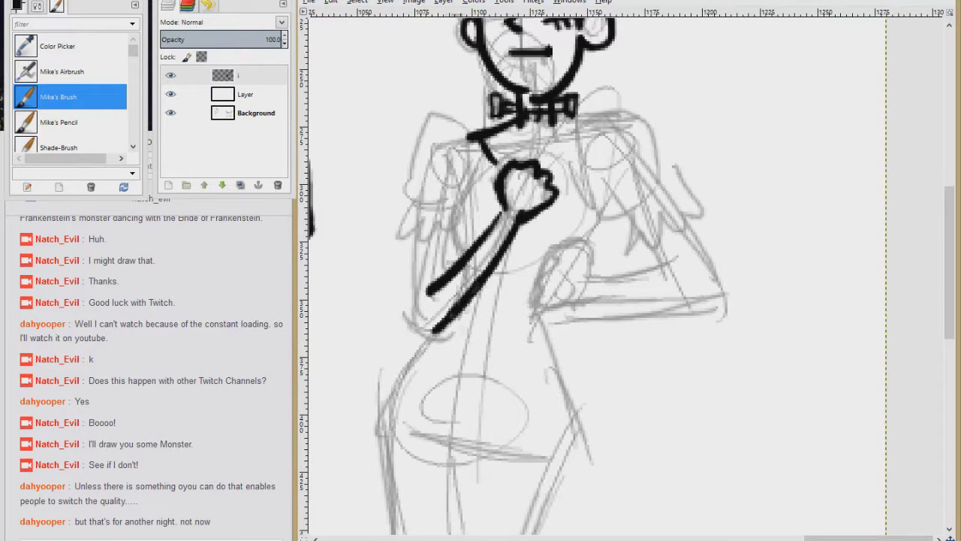
- Ink the puffed sleeve with its ragged edge and the upper arm above the raised forearm
left_click_drag(443, 118, 412, 198)
left_click_drag(412, 199, 455, 209)
mouse_move(416, 208)
left_mouse_down()
mouse_move(397, 226)
mouse_move(445, 235)
left_mouse_up()
left_click_drag(478, 175, 454, 214)
left_click_drag(452, 216, 463, 240)
- Ink the Bride's neckline and the puffed, ragged sleeve on her other shoulder
left_click_drag(489, 155, 504, 167)
mouse_move(579, 118)
left_mouse_down()
mouse_move(544, 166)
mouse_move(563, 138)
mouse_move(587, 182)
left_mouse_up()
mouse_move(582, 115)
left_mouse_down()
mouse_move(665, 154)
mouse_move(654, 167)
left_mouse_up()
left_click_drag(590, 194, 621, 204)
left_click_drag(657, 167, 699, 188)
left_click_drag(612, 207, 687, 229)
- Ink the Bride's other bent arm and fist, and the side of her bodice
scroll(710, 222, "down", 2)
scroll(710, 222, "right", 1)
left_click_drag(630, 124, 687, 214)
left_click_drag(548, 184, 638, 179)
mouse_move(536, 206)
left_mouse_down()
mouse_move(699, 217)
mouse_move(693, 207)
left_mouse_up()
left_click_drag(549, 184, 544, 151)
mouse_move(543, 152)
left_mouse_down()
mouse_move(497, 211)
mouse_move(542, 207)
left_mouse_up()
mouse_move(560, 115)
left_mouse_down()
mouse_move(539, 143)
mouse_move(548, 257)
left_mouse_up()
- Ink the hips and sides of the Bride's dress down to its jagged hem
scroll(525, 211, "down", 2)
scroll(526, 210, "left", 1)
left_click_drag(418, 144, 372, 279)
scroll(451, 262, "down", 2)
mouse_move(408, 154)
left_mouse_down()
mouse_move(414, 241)
mouse_move(580, 283)
left_mouse_up()
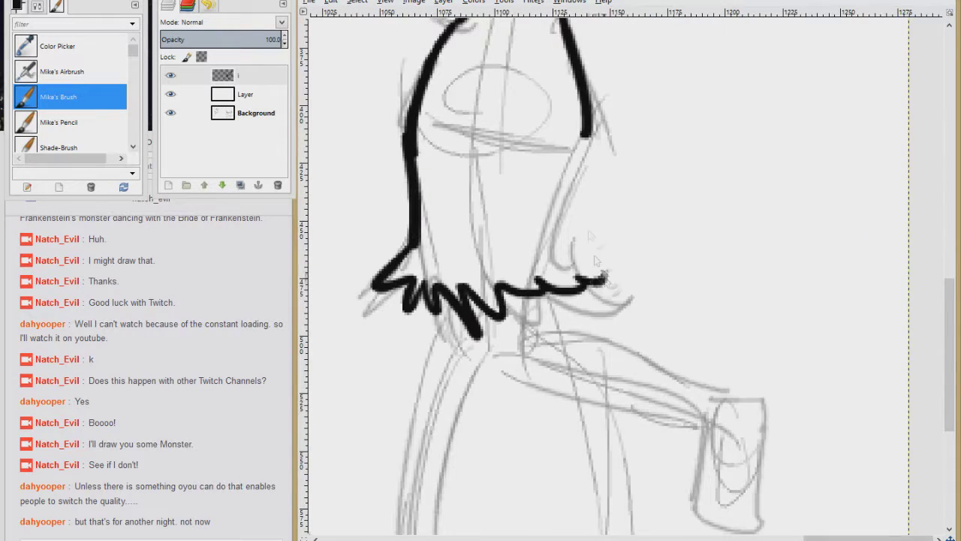
left_click_drag(586, 133, 547, 289)
- Ink the Bride's standing leg with its laced boot
scroll(555, 263, "up", 4)
left_click_drag(536, 187, 536, 240)
left_click_drag(499, 198, 497, 282)
scroll(623, 271, "down", 5)
left_click_drag(499, 169, 450, 371)
left_click_drag(451, 150, 412, 394)
left_click_drag(414, 263, 460, 274)
left_click_drag(454, 279, 449, 371)
left_click_drag(428, 303, 445, 307)
left_click_drag(426, 338, 447, 339)
mouse_move(430, 360)
left_mouse_down()
mouse_move(449, 360)
mouse_move(510, 457)
left_mouse_up()
mouse_move(415, 394)
left_mouse_down()
mouse_move(434, 445)
mouse_move(511, 453)
left_mouse_up()
- Ink the Bride's kicked-back leg from the thigh to the laced boot
left_click_drag(504, 154, 514, 193)
left_click_drag(511, 198, 685, 247)
left_click_drag(537, 172, 750, 219)
mouse_move(639, 181)
left_mouse_down()
mouse_move(637, 229)
mouse_move(710, 248)
left_mouse_up()
left_click_drag(750, 219, 778, 352)
mouse_move(720, 248)
left_mouse_down()
mouse_move(709, 347)
mouse_move(778, 361)
left_mouse_up()
scroll(644, 408, "down", 3)
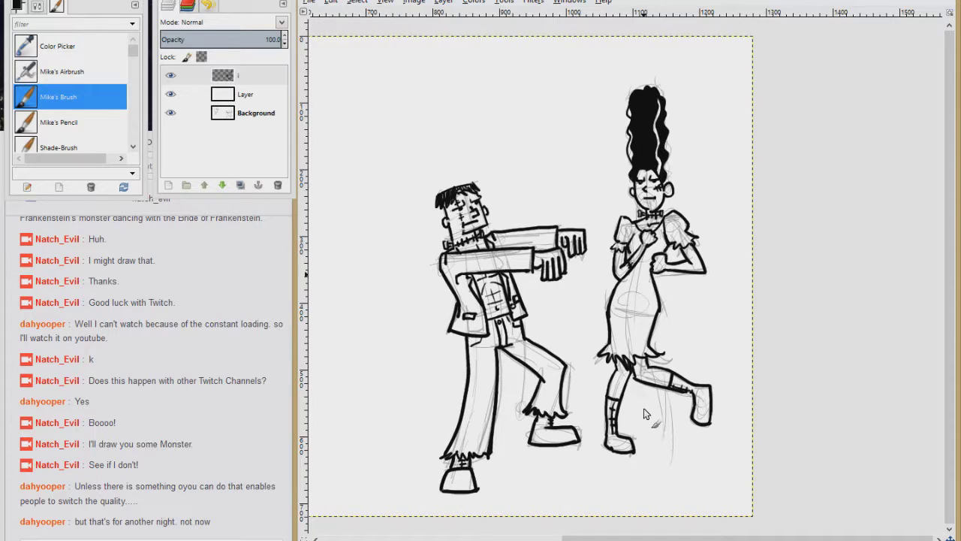
- Draw a curved line of music notes above the monster and crop the image around the dancing pair
left_click_drag(426, 181, 568, 55)
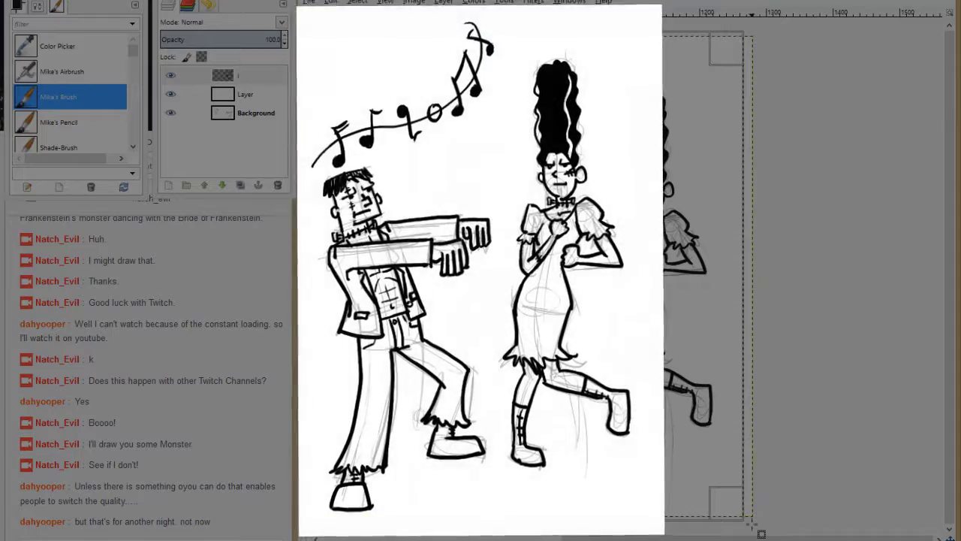
key("Return")
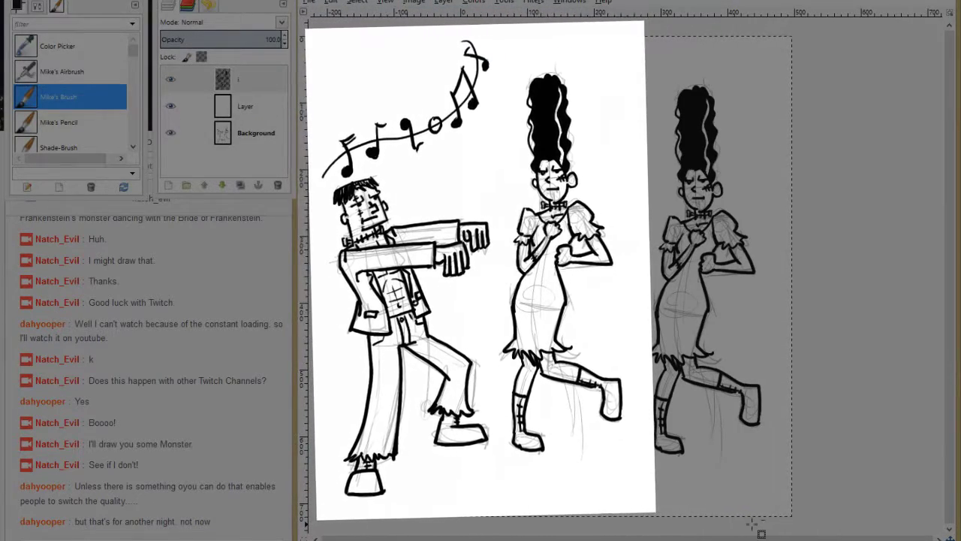
- Export the drawing as Sketch268.jpg in the folder with the earlier sketches, accepting the export options
key("ctrl+shift+e")
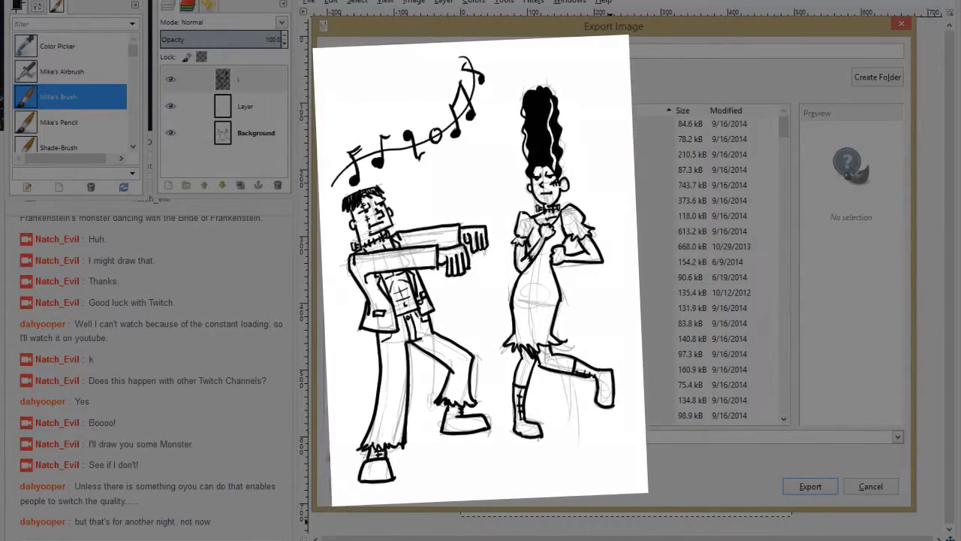
left_click_drag(784, 128, 790, 411)
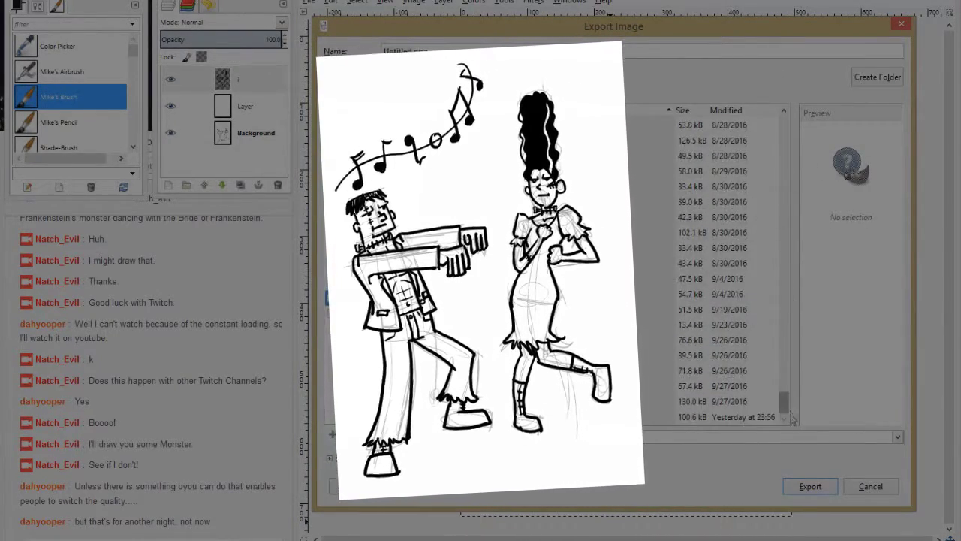
left_click(766, 417)
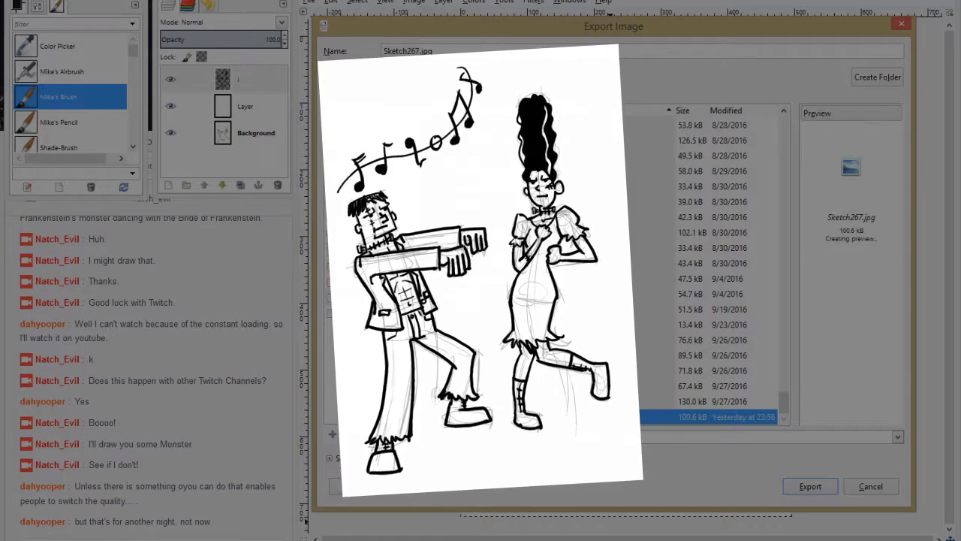
left_click(417, 50)
key("BackSpace")
type("8")
key("Return")
key("Return")
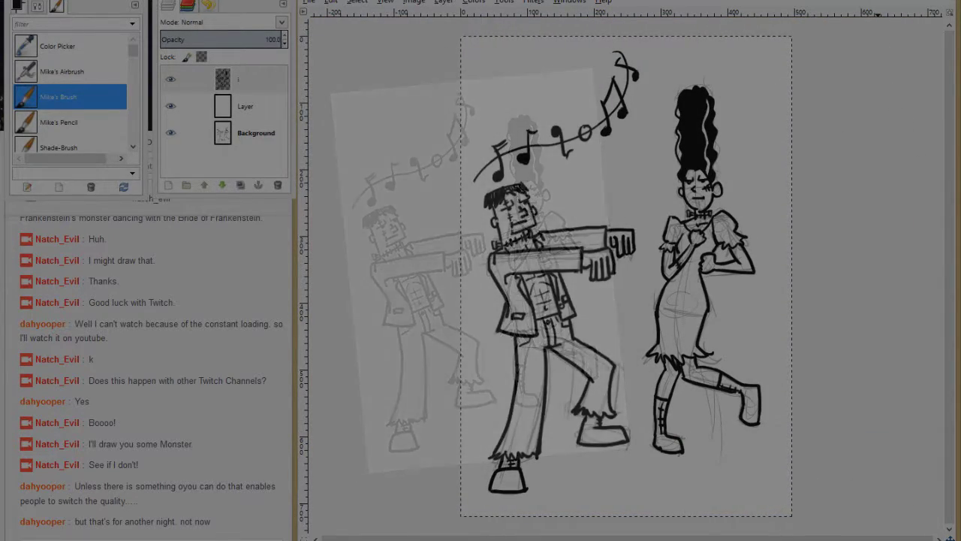
- Close the exported drawing and start a new blank image
key("ctrl+w")
left_click(647, 362)
left_click(309, 3)
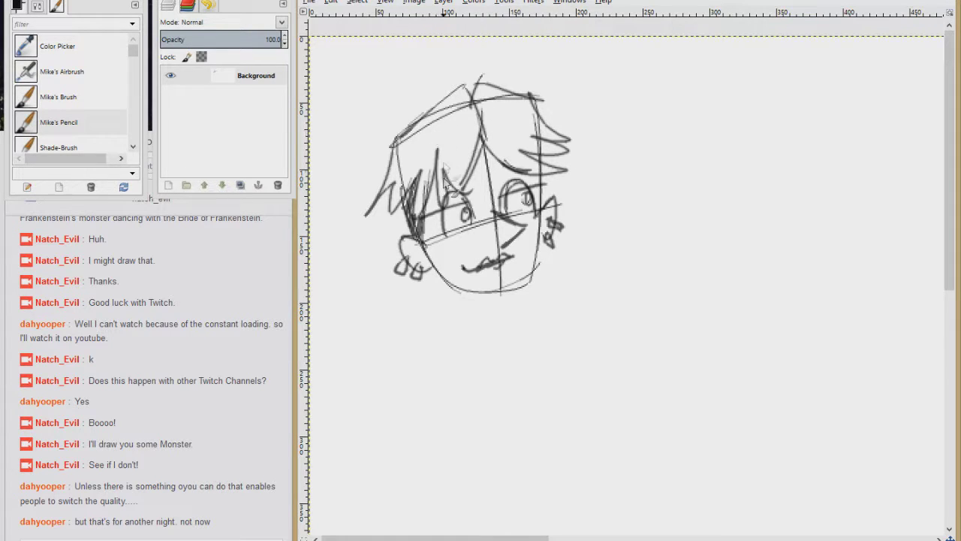
- Pencil the hair on the first head and sketch a second grinning head with its neck beside it
left_click_drag(434, 113, 467, 201)
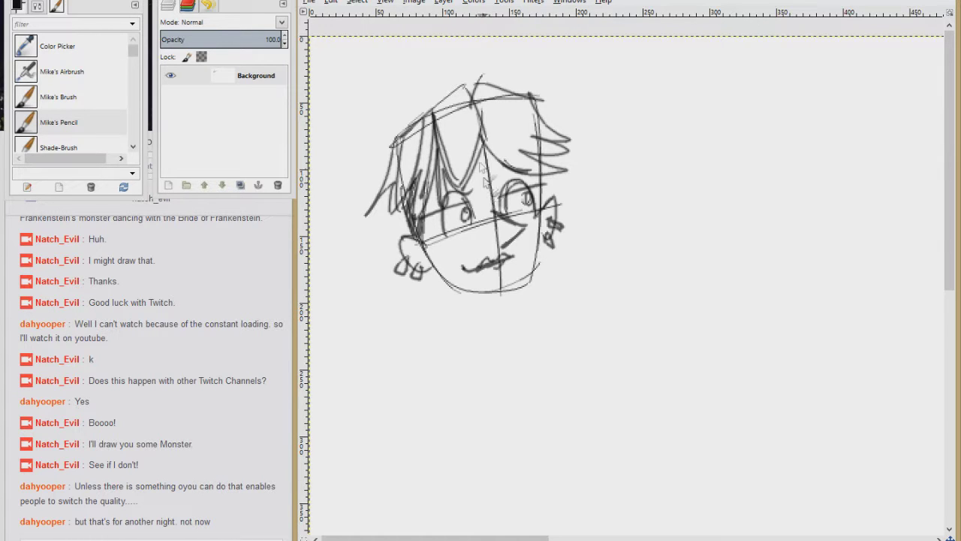
left_click_drag(499, 124, 547, 154)
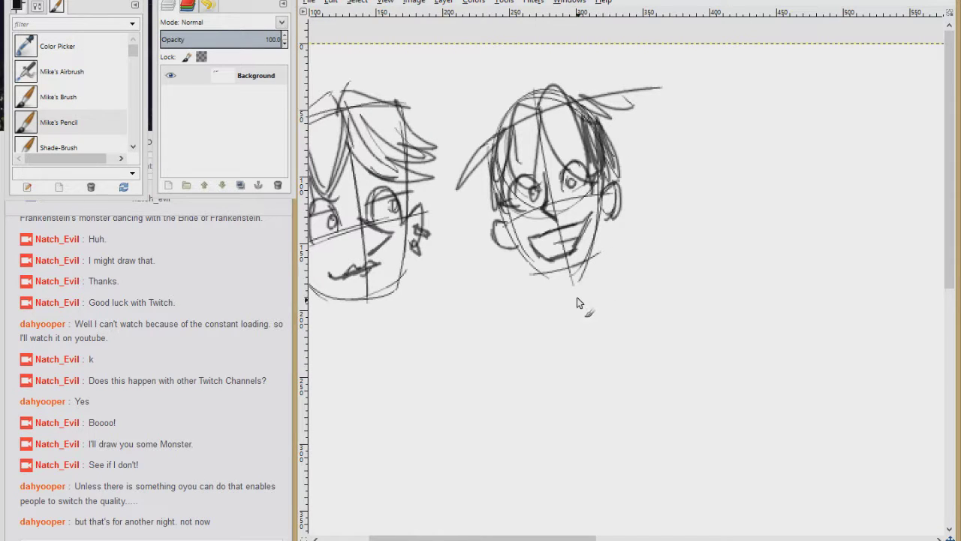
left_click_drag(555, 269, 559, 311)
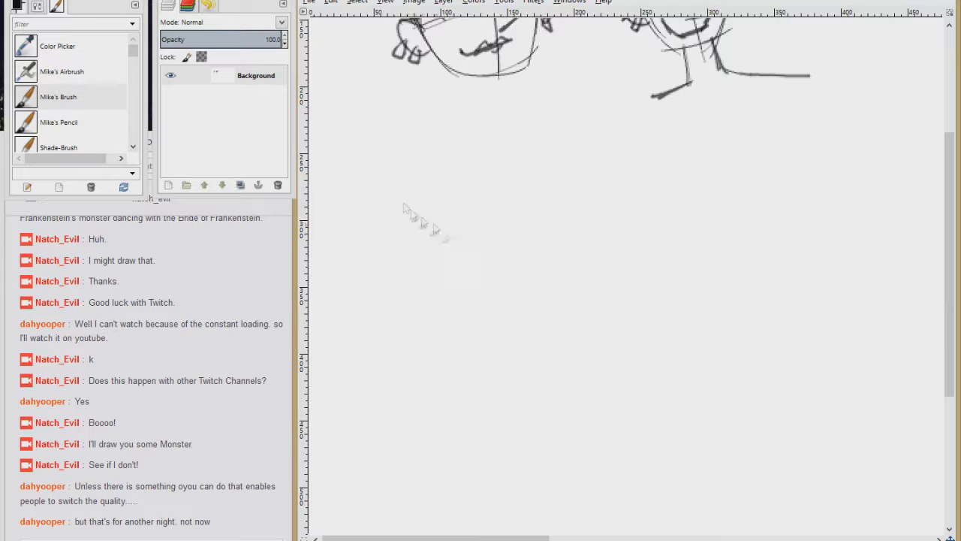
- Brush a nose and a wide open mouth below the pencil heads, and fill the mouth's inside with black
mouse_move(390, 227)
left_mouse_down()
mouse_move(402, 276)
mouse_move(460, 295)
left_mouse_up()
left_click_drag(375, 292, 458, 296)
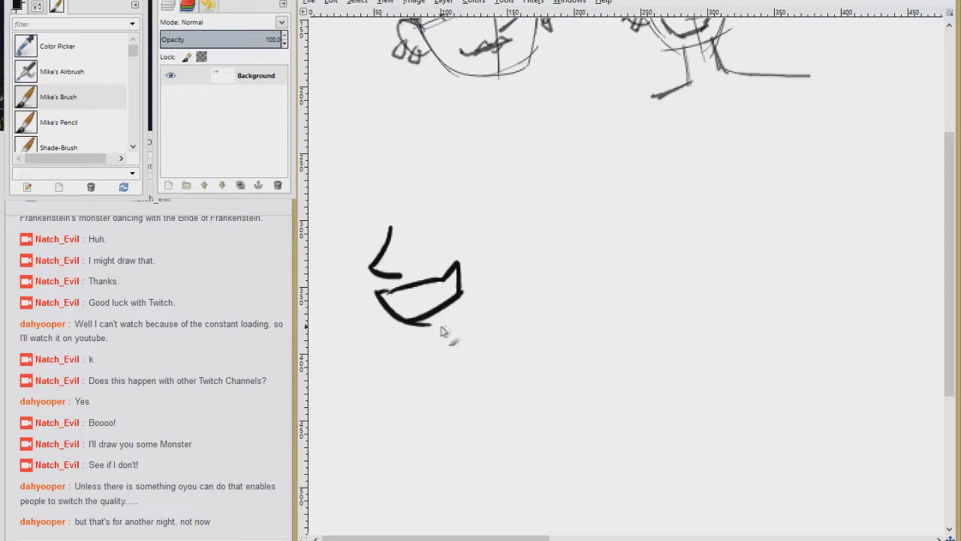
mouse_move(384, 298)
left_mouse_down()
mouse_move(457, 281)
mouse_move(437, 306)
left_mouse_up()
left_click(357, 1)
key("ctrl+comma")
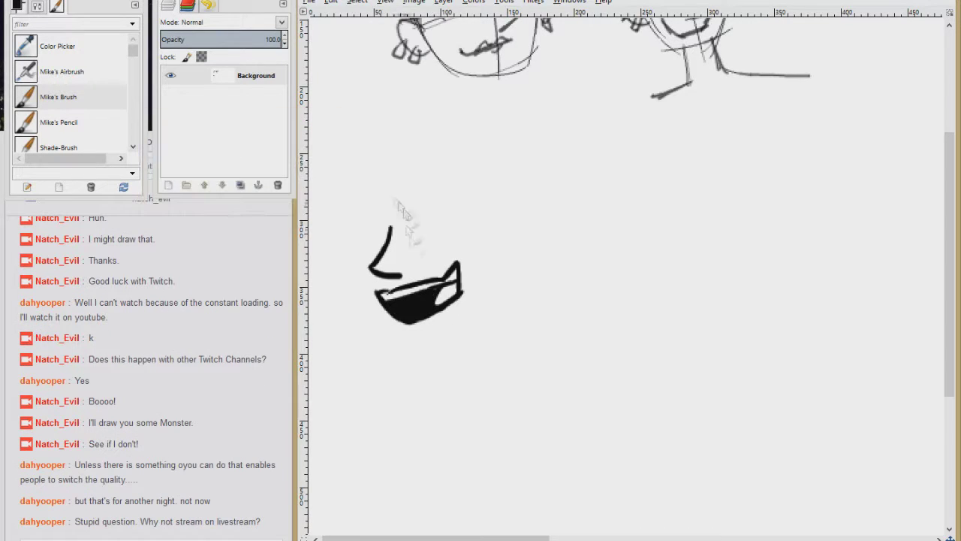
- Brush the laughing face's eyes, pierced ear, jawline and raised eyebrows
left_click_drag(451, 200, 405, 218)
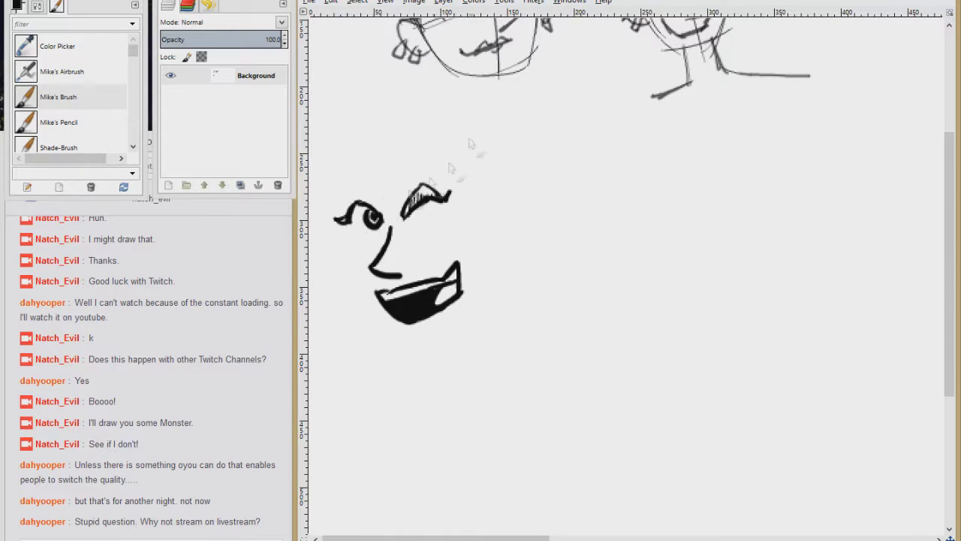
left_click_drag(475, 210, 512, 208)
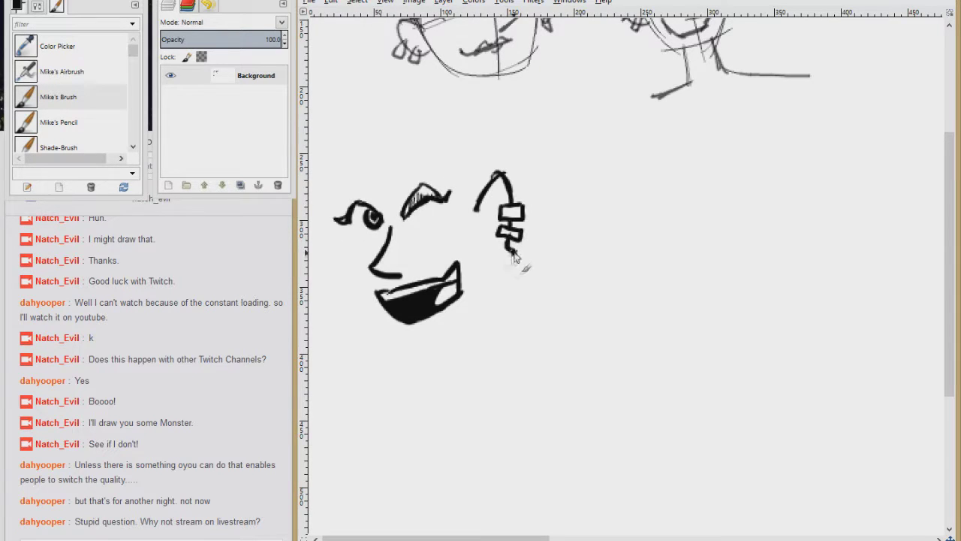
mouse_move(338, 232)
left_mouse_down()
mouse_move(429, 348)
mouse_move(487, 256)
left_mouse_up()
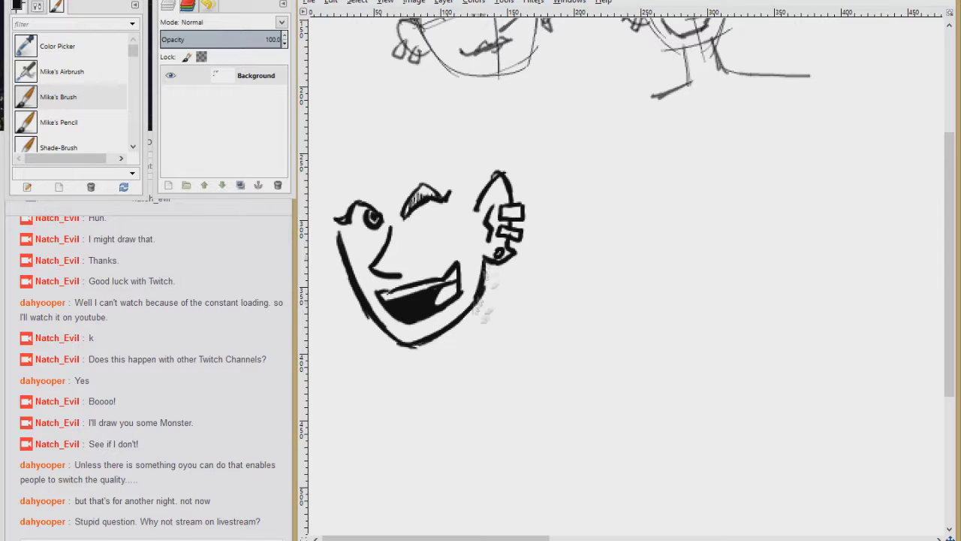
left_click_drag(392, 163, 440, 159)
left_click_drag(342, 189, 361, 173)
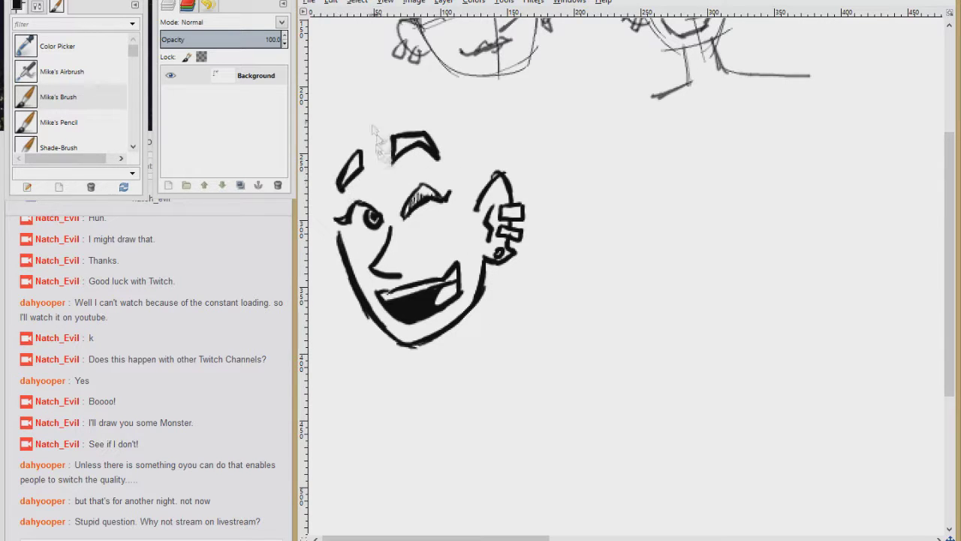
- Brush the swept fringe and side hair around the laughing face, and dismiss the AlienRespawn upgrade pop-up
left_click_drag(371, 102, 422, 200)
left_click_drag(404, 164, 464, 184)
left_click_drag(434, 161, 511, 176)
mouse_move(374, 106)
left_mouse_down()
mouse_move(459, 111)
mouse_move(497, 137)
left_mouse_up()
left_click_drag(494, 137, 510, 179)
mouse_move(368, 115)
left_mouse_down()
mouse_move(342, 113)
mouse_move(324, 255)
left_mouse_up()
left_click_drag(366, 150, 334, 263)
left_click_drag(462, 179, 480, 206)
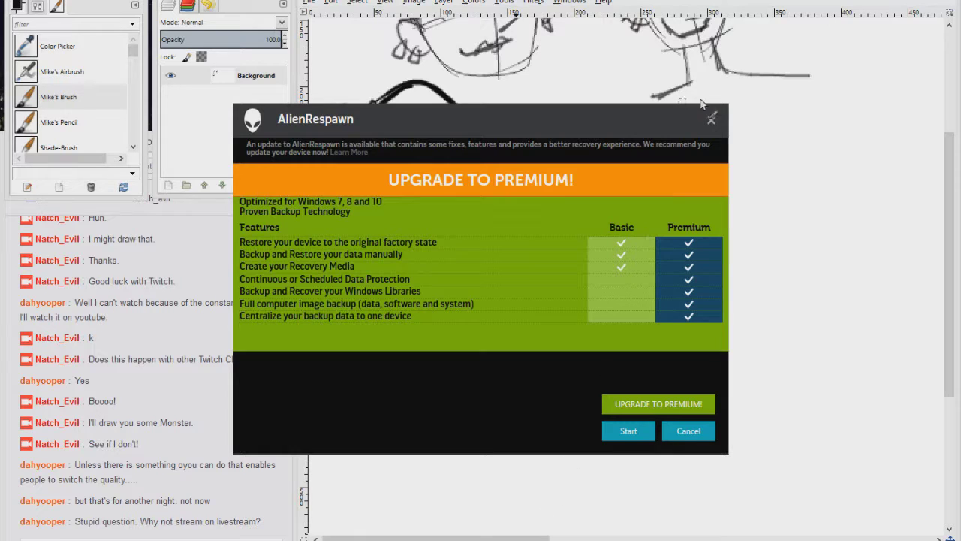
left_click(710, 123)
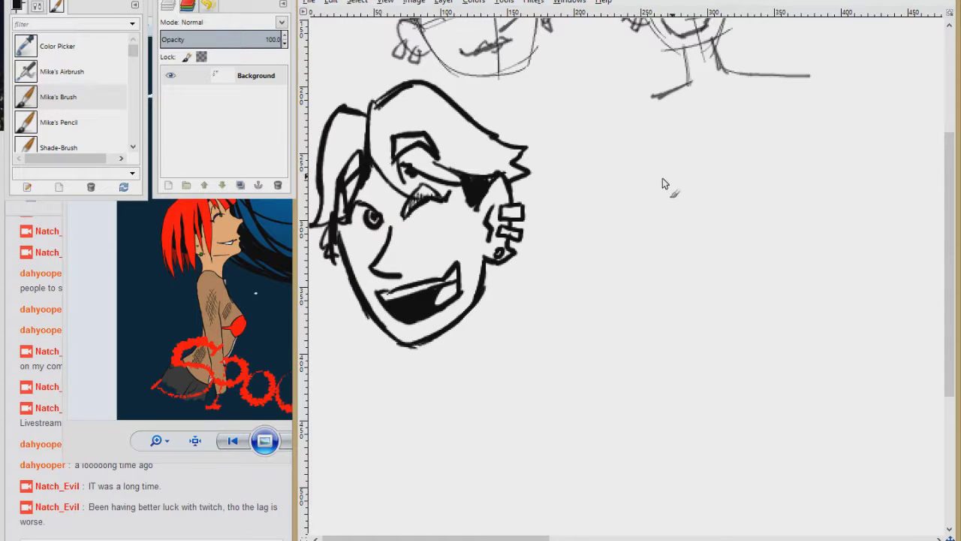
- Brush another head beside the laughing one, with guide lines, eyes, nose, mouth, ears and solid black hair
left_click_drag(694, 167, 711, 203)
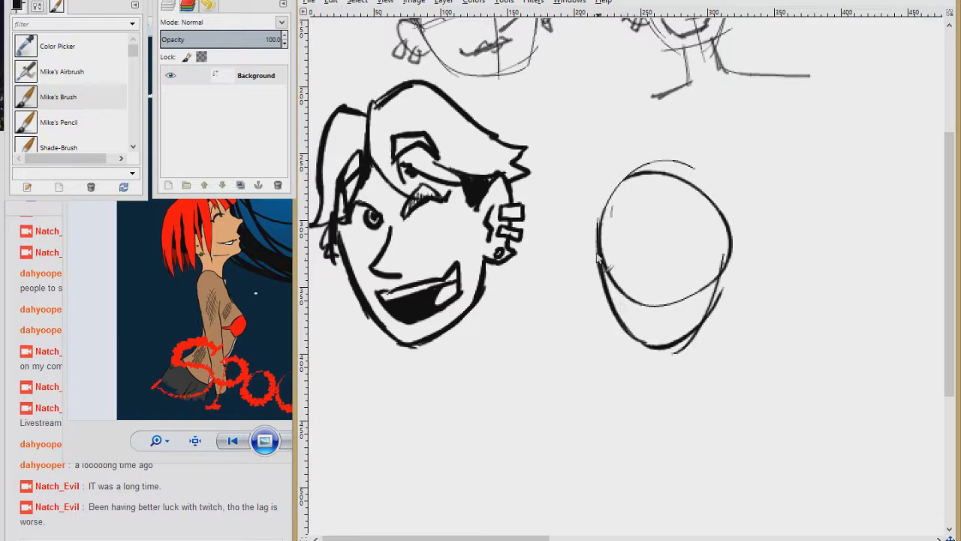
left_click_drag(616, 302, 718, 270)
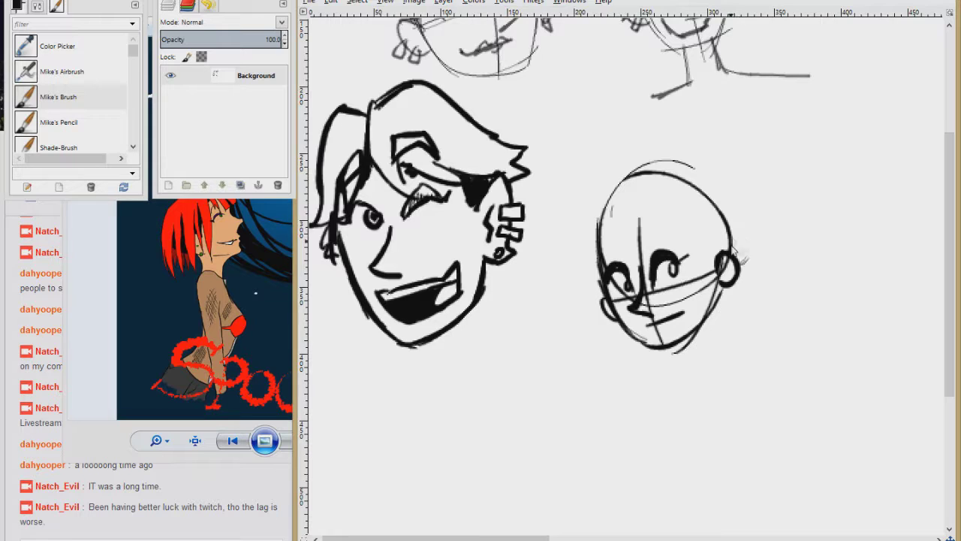
left_click_drag(665, 216, 707, 240)
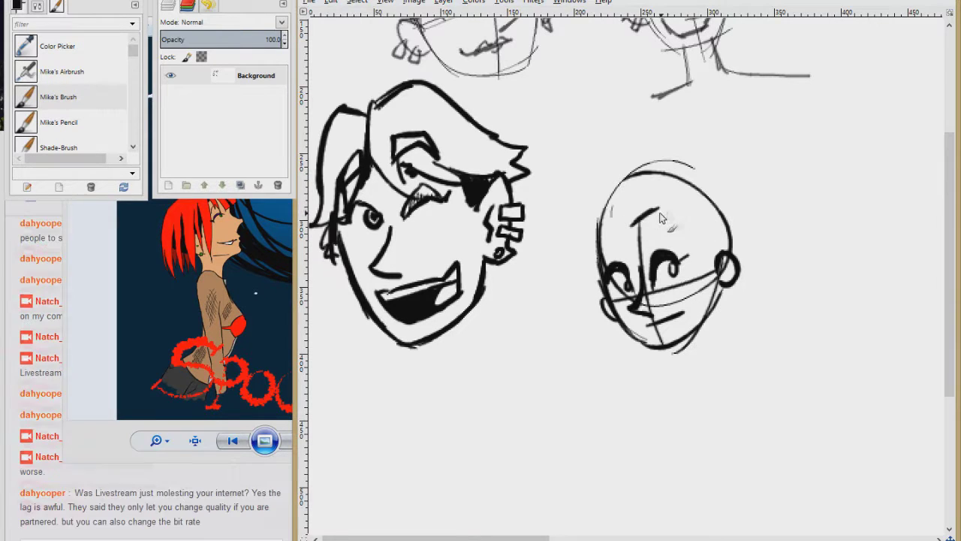
mouse_move(631, 235)
left_mouse_down()
mouse_move(612, 188)
mouse_move(713, 188)
mouse_move(654, 225)
mouse_move(638, 201)
left_mouse_up()
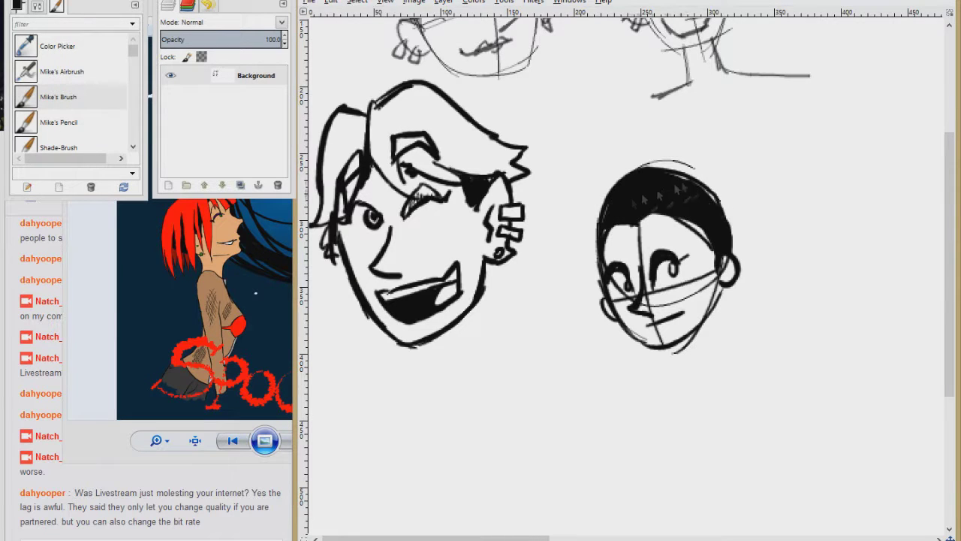
- Set the foreground color to red f70000 and paint spiky red hair over the black-haired head
left_click(18, 8)
left_click(107, 39)
left_click_drag(627, 165, 733, 200)
mouse_move(653, 161)
left_mouse_down()
mouse_move(753, 223)
mouse_move(579, 225)
left_mouse_up()
mouse_move(637, 219)
left_mouse_down()
mouse_move(612, 207)
mouse_move(595, 263)
left_mouse_up()
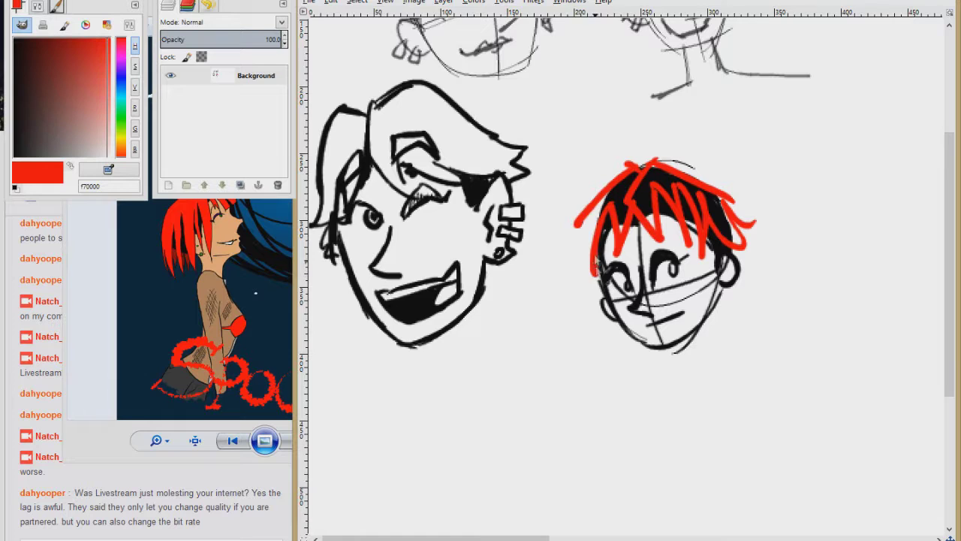
left_click_drag(587, 218, 583, 256)
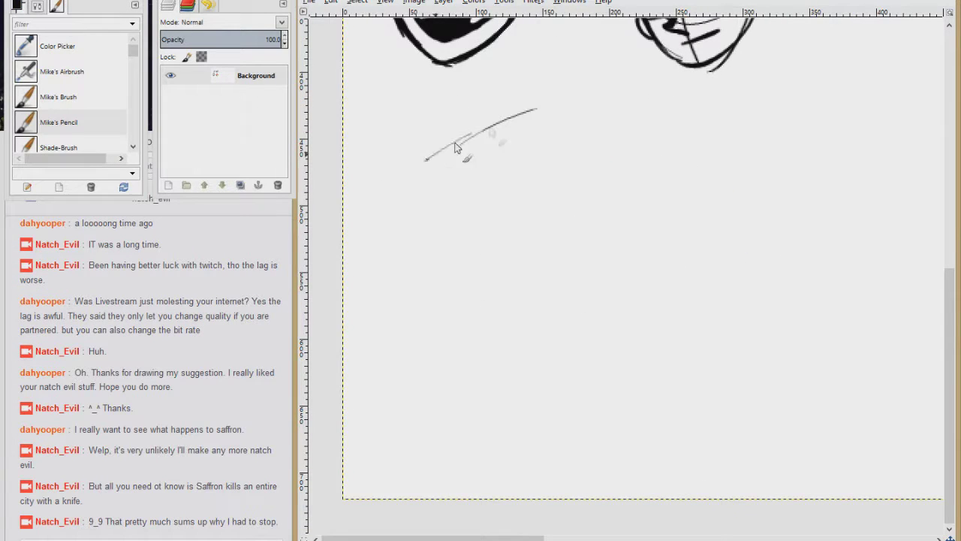
- Pencil a tilted head outline with an eye line and centre line below the laughing face
mouse_move(455, 142)
left_mouse_down()
mouse_move(534, 112)
mouse_move(540, 243)
left_mouse_up()
left_click_drag(535, 128, 531, 250)
left_click_drag(428, 160, 494, 281)
left_click_drag(429, 188, 512, 261)
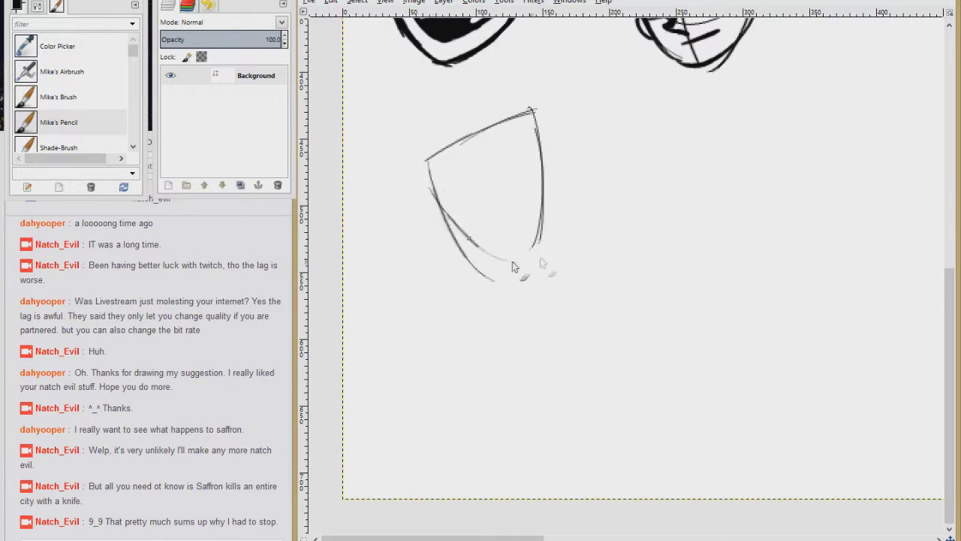
left_click_drag(529, 109, 531, 272)
left_click_drag(432, 233, 579, 176)
left_click_drag(476, 122, 529, 270)
- Pencil both eyes with lashes and irises on the tilted head
mouse_move(459, 201)
left_mouse_down()
mouse_move(537, 180)
mouse_move(461, 197)
left_mouse_up()
left_click_drag(539, 175, 554, 161)
left_click_drag(472, 194, 475, 201)
left_click_drag(518, 176, 521, 184)
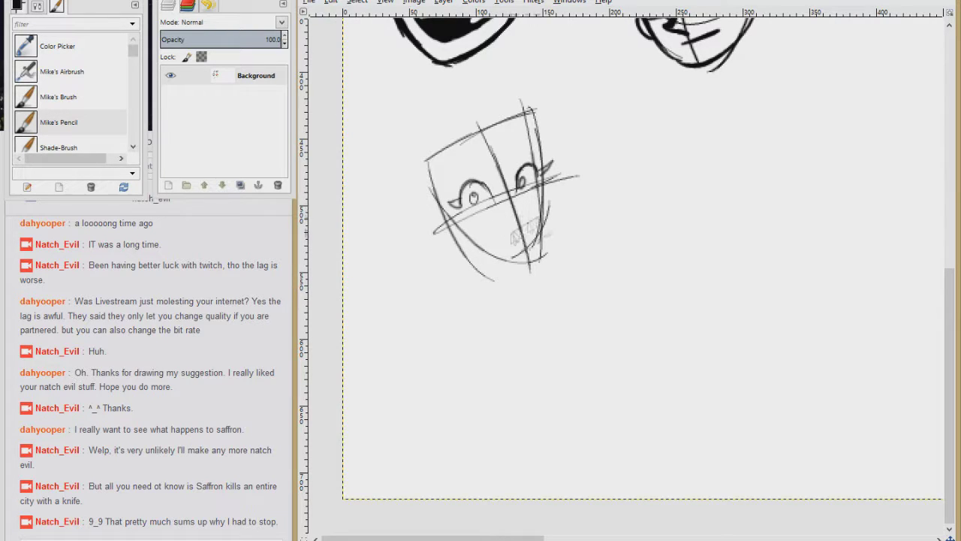
- Pencil the nose and smile on the tilted head and surround its face with spiky hair
mouse_move(490, 141)
left_mouse_down()
mouse_move(548, 156)
mouse_move(480, 161)
mouse_move(479, 129)
mouse_move(473, 221)
left_mouse_up()
left_click_drag(482, 129, 472, 233)
mouse_move(452, 139)
left_mouse_down()
mouse_move(432, 202)
mouse_move(455, 245)
left_mouse_up()
left_click_drag(428, 148, 451, 261)
left_click_drag(481, 129, 538, 162)
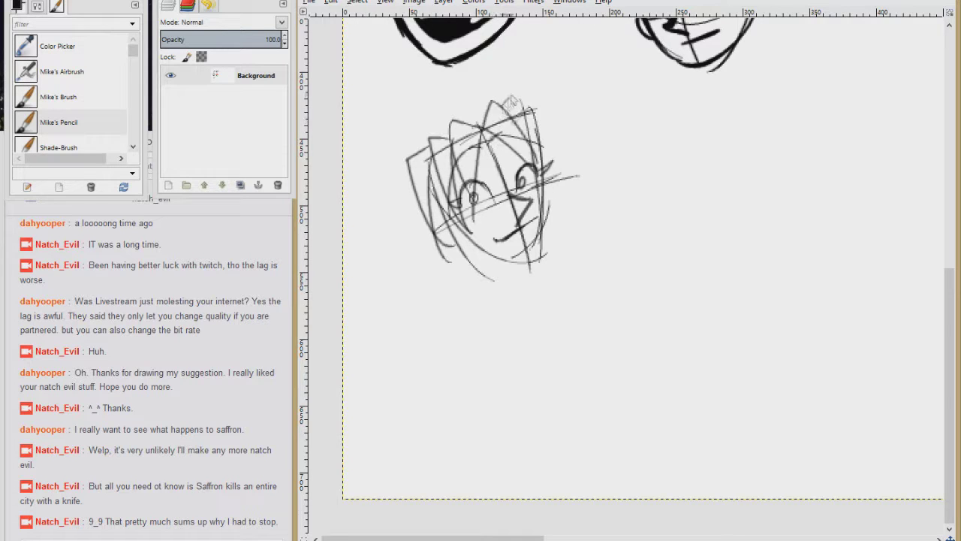
left_click_drag(503, 105, 553, 174)
left_click_drag(529, 100, 561, 162)
left_click_drag(555, 123, 542, 180)
- Pencil both ears on the tilted head and darken its jawline
left_click_drag(430, 220, 459, 249)
left_click_drag(557, 173, 549, 206)
mouse_move(429, 219)
left_mouse_down()
mouse_move(466, 268)
mouse_move(446, 263)
left_mouse_up()
left_click_drag(552, 191, 570, 204)
left_click_drag(460, 240, 544, 229)
left_click_drag(552, 191, 535, 259)
- Pencil a curved spine line down to the canvas edge and a slanted shoulder line with round joints below the tilted head
left_click_drag(504, 263, 544, 447)
left_click_drag(507, 275, 548, 495)
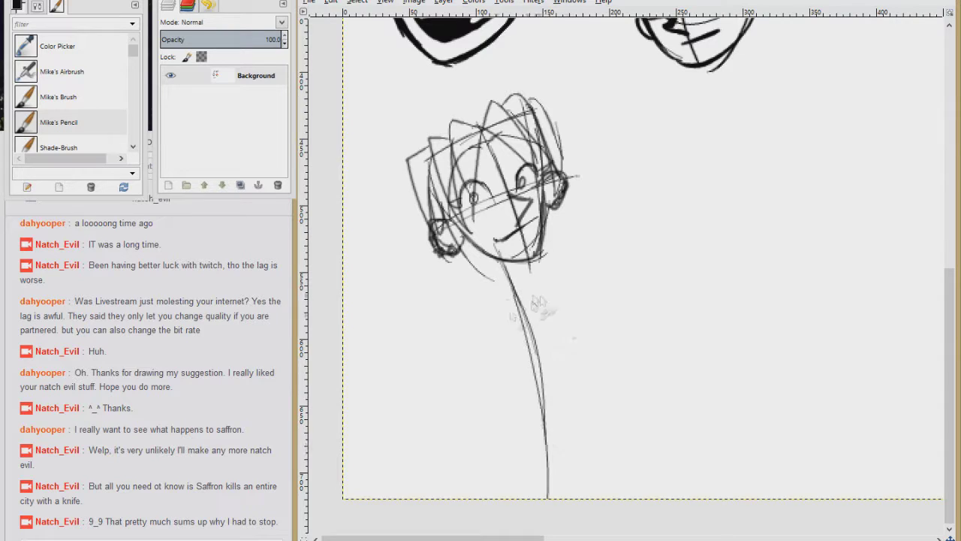
left_click_drag(472, 302, 567, 284)
left_click_drag(480, 300, 484, 304)
left_click_drag(563, 282, 559, 289)
- Pencil a bent arm beside the body, raised with a hand making a two-finger peace sign
left_click_drag(443, 308, 416, 353)
mouse_move(424, 319)
left_mouse_down()
mouse_move(450, 319)
mouse_move(394, 244)
left_mouse_up()
left_click_drag(432, 310, 412, 229)
mouse_move(411, 323)
left_mouse_down()
mouse_move(458, 341)
mouse_move(461, 445)
left_mouse_up()
mouse_move(472, 302)
left_mouse_down()
mouse_move(496, 428)
mouse_move(458, 368)
left_mouse_up()
left_click_drag(459, 375, 502, 369)
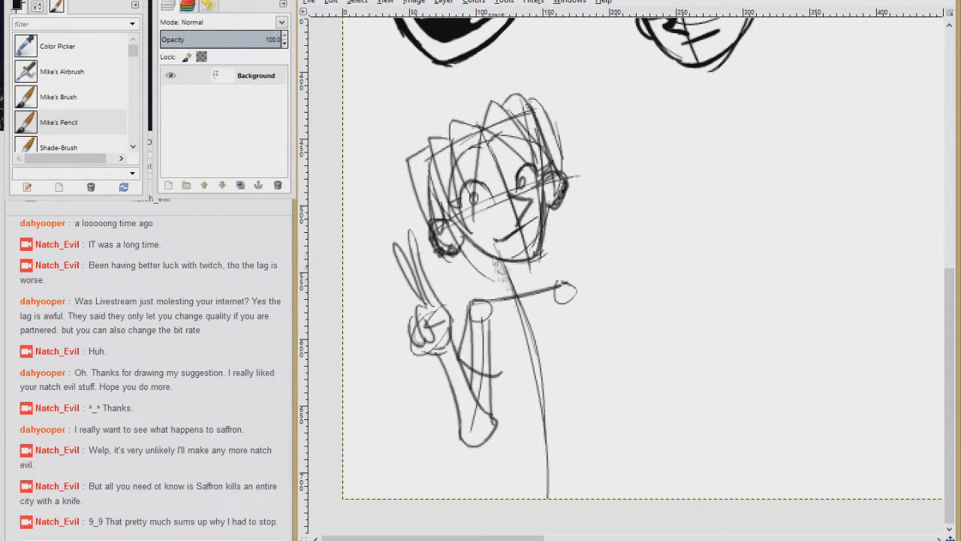
- Pencil the figure's neck, torso sides, waistband and upper legs down to the canvas edge
left_click_drag(495, 255, 517, 304)
left_click_drag(472, 300, 569, 284)
mouse_move(454, 180)
left_mouse_down()
mouse_move(486, 152)
mouse_move(539, 143)
left_mouse_up()
mouse_move(560, 297)
left_mouse_down()
mouse_move(580, 331)
mouse_move(580, 373)
left_mouse_up()
left_click_drag(530, 311, 516, 497)
left_click_drag(539, 341, 542, 391)
mouse_move(593, 338)
left_mouse_down()
mouse_move(593, 432)
mouse_move(609, 497)
left_mouse_up()
mouse_move(512, 413)
left_mouse_down()
mouse_move(593, 412)
mouse_move(593, 426)
left_mouse_up()
left_click_drag(526, 432, 485, 497)
- Pencil a low-cut cropped top with shoulder straps on the figure and shade it with hatching
left_click_drag(554, 372, 565, 359)
left_click_drag(493, 299, 528, 346)
mouse_move(554, 277)
left_mouse_down()
mouse_move(582, 335)
mouse_move(509, 376)
left_mouse_up()
left_click_drag(511, 385, 546, 388)
mouse_move(530, 344)
left_mouse_down()
mouse_move(552, 384)
mouse_move(572, 348)
left_mouse_up()
left_click_drag(546, 388, 566, 365)
left_click_drag(564, 366, 591, 366)
mouse_move(587, 335)
left_mouse_down()
mouse_move(601, 379)
mouse_move(578, 358)
mouse_move(517, 384)
left_mouse_up()
left_click_drag(497, 293, 530, 350)
mouse_move(566, 283)
left_mouse_down()
mouse_move(609, 363)
mouse_move(590, 370)
left_mouse_up()
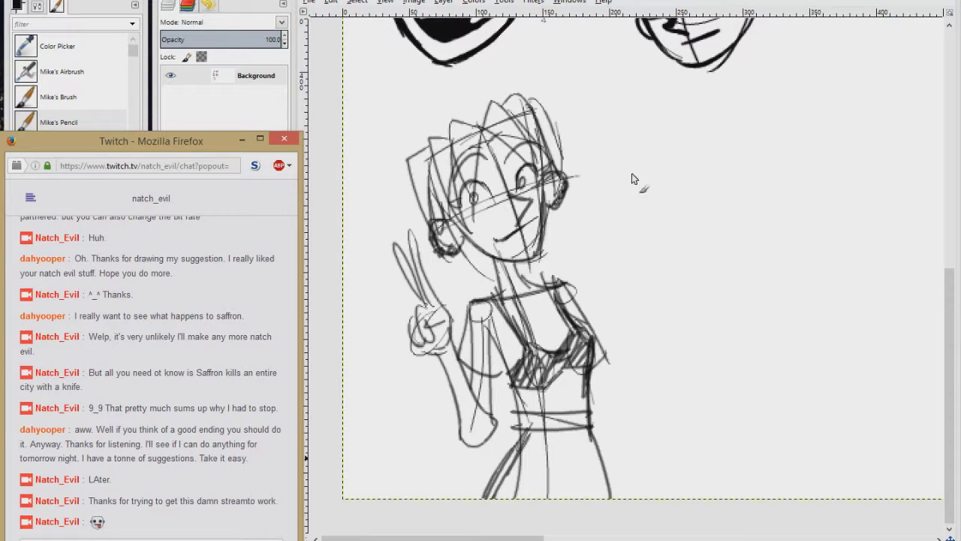
- Pencil a second tilted head outline with a centre line in the empty area beside the peace-sign figure
left_click(638, 1)
left_click_drag(706, 173, 538, 171)
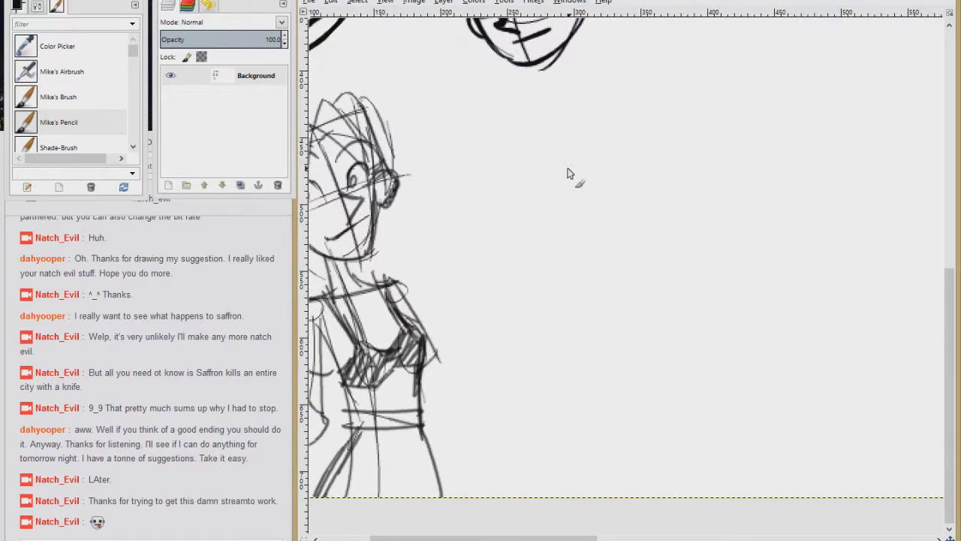
left_click_drag(640, 101, 543, 124)
mouse_move(640, 104)
left_mouse_down()
mouse_move(646, 206)
mouse_move(623, 226)
left_mouse_up()
left_click_drag(542, 125, 623, 230)
left_click_drag(541, 131, 624, 237)
left_click_drag(589, 113, 623, 234)
- Pencil an arch shape standing on a slanted double line beside the second head
mouse_move(619, 172)
left_mouse_down()
mouse_move(664, 158)
mouse_move(626, 143)
mouse_move(641, 167)
mouse_move(729, 147)
left_mouse_up()
left_click_drag(687, 160, 748, 142)
left_click_drag(690, 166, 742, 147)
- Pencil the eyes, eyebrows, ears, nose and mouth on the second head
mouse_move(625, 149)
left_mouse_down()
mouse_move(623, 166)
mouse_move(600, 174)
left_mouse_up()
mouse_move(586, 167)
left_mouse_down()
mouse_move(588, 180)
mouse_move(631, 198)
left_mouse_up()
left_click_drag(647, 156, 650, 187)
left_click_drag(566, 186, 584, 214)
left_click_drag(569, 150, 583, 138)
left_click_drag(607, 126, 636, 128)
left_click_drag(576, 203, 639, 225)
- Pencil the second figure's neck, long curved spine line and shoulder line with round joints
left_click_drag(649, 180, 630, 231)
left_click_drag(597, 223, 647, 346)
left_click_drag(614, 260, 643, 463)
mouse_move(577, 253)
left_mouse_down()
mouse_move(649, 255)
mouse_move(587, 256)
left_mouse_up()
left_click_drag(644, 253, 646, 260)
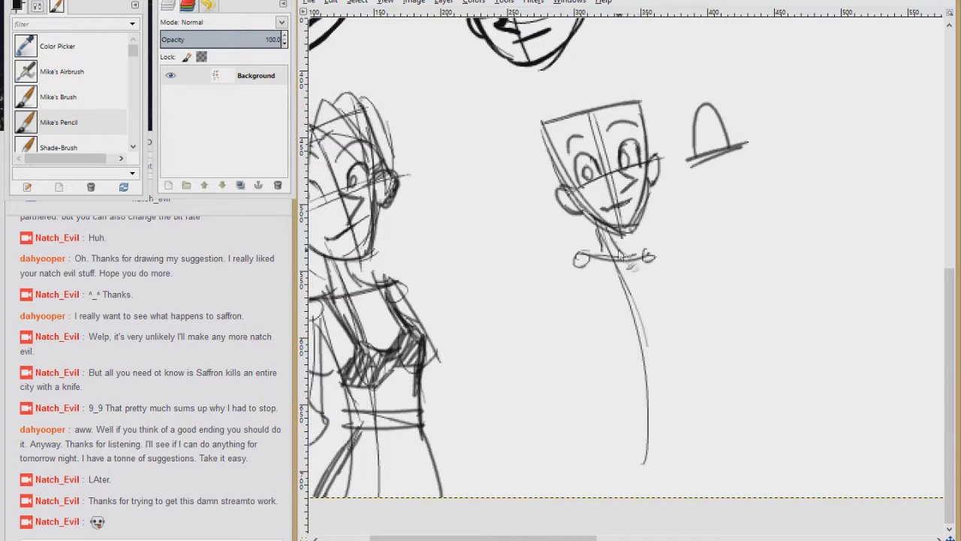
mouse_move(603, 254)
left_mouse_down()
mouse_move(575, 253)
mouse_move(575, 285)
left_mouse_up()
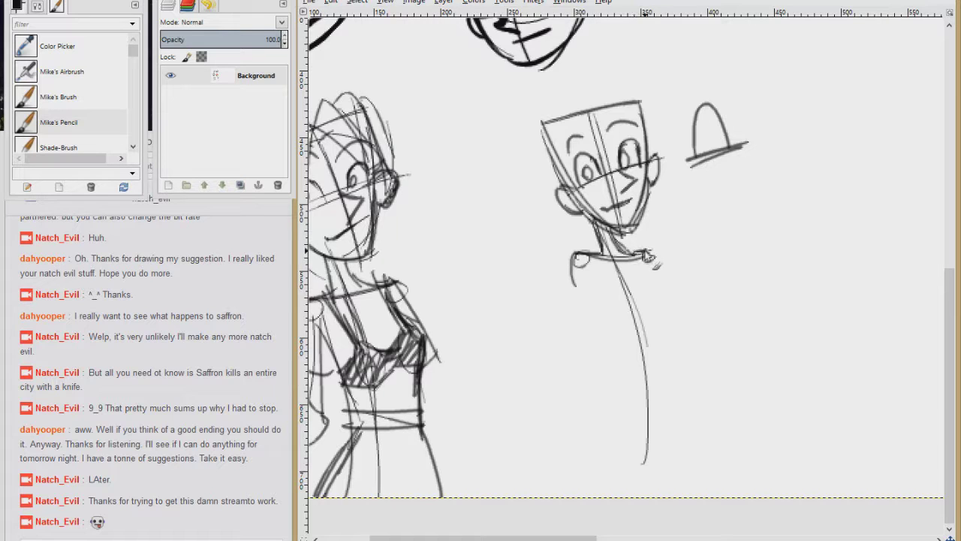
left_click_drag(647, 255, 665, 291)
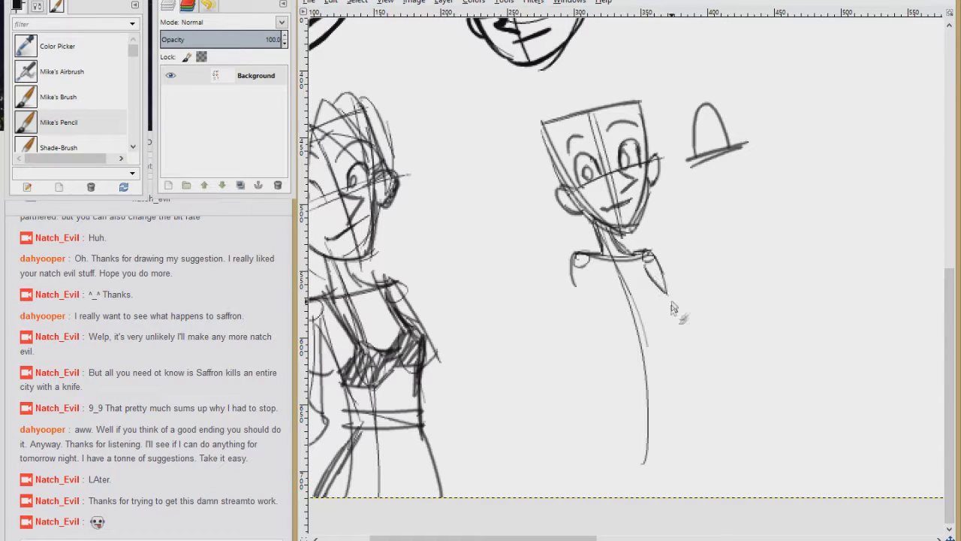
- Pencil the second figure's torso sides, two waist lines and upper legs
left_click_drag(582, 259, 622, 376)
left_click_drag(667, 304, 664, 413)
left_click_drag(616, 347, 617, 399)
left_click_drag(623, 365, 677, 357)
left_click_drag(622, 391, 673, 383)
mouse_move(578, 436)
left_mouse_down()
mouse_move(616, 395)
mouse_move(567, 462)
left_mouse_up()
left_click_drag(666, 362, 671, 499)
left_click_drag(583, 476, 614, 398)
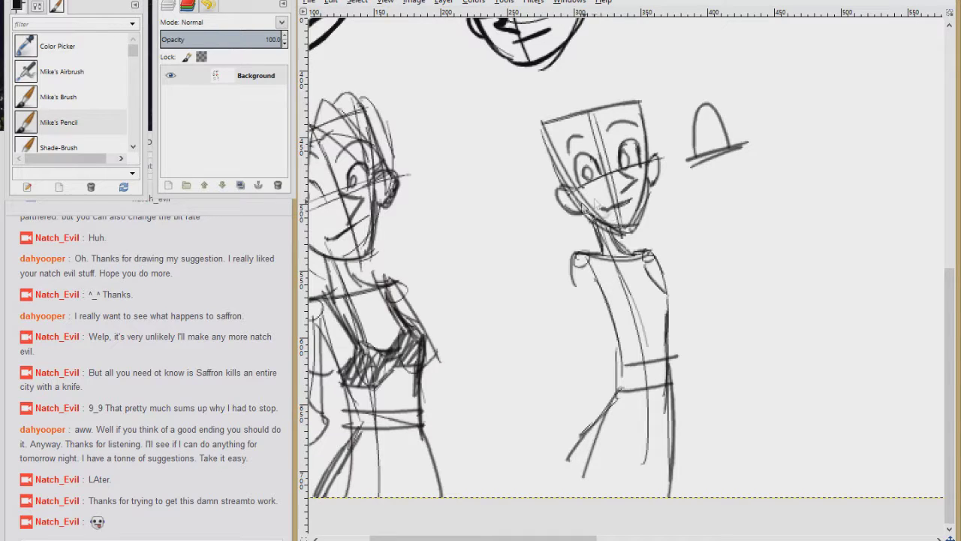
- Pencil both arms of the second figure bent upward, each ending in an open hand with spread fingers
left_click_drag(560, 252, 464, 225)
left_click_drag(496, 89, 497, 139)
mouse_move(474, 101)
left_mouse_down()
mouse_move(480, 234)
mouse_move(604, 263)
left_mouse_up()
mouse_move(570, 259)
left_mouse_down()
mouse_move(691, 256)
mouse_move(772, 215)
left_mouse_up()
left_click_drag(751, 112, 744, 229)
left_click_drag(756, 109, 766, 217)
left_click_drag(725, 54, 743, 105)
left_click_drag(747, 45, 760, 105)
left_click_drag(488, 98, 535, 75)
left_click_drag(480, 142, 526, 109)
- Pencil a short-sleeved shirt over the second figure's shoulders and torso
left_click_drag(665, 279, 771, 219)
left_click_drag(661, 251, 665, 338)
left_click_drag(600, 259, 619, 398)
left_click_drag(607, 321, 684, 300)
mouse_move(604, 251)
left_mouse_down()
mouse_move(639, 300)
mouse_move(600, 297)
left_mouse_up()
mouse_move(552, 240)
left_mouse_down()
mouse_move(539, 302)
mouse_move(609, 297)
left_mouse_up()
left_click_drag(684, 229, 717, 284)
left_click_drag(716, 284, 659, 302)
left_click_drag(638, 247, 687, 232)
- Pencil parted, spiky hair strands over the second figure's forehead and down both sides of the head
left_click_drag(575, 109, 563, 174)
mouse_move(593, 105)
left_mouse_down()
mouse_move(586, 183)
mouse_move(631, 165)
left_mouse_up()
left_click_drag(574, 111, 548, 187)
left_click_drag(608, 84, 645, 165)
left_click_drag(559, 120, 530, 192)
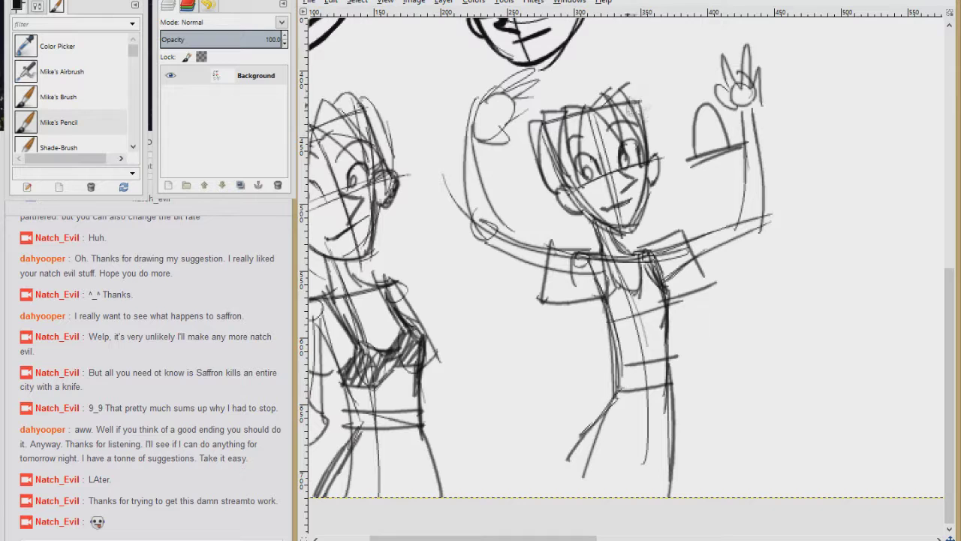
left_click_drag(631, 87, 664, 173)
left_click_drag(567, 143, 544, 197)
left_click_drag(584, 113, 598, 131)
left_click_drag(596, 111, 569, 147)
mouse_move(607, 116)
left_mouse_down()
mouse_move(594, 129)
mouse_move(635, 127)
left_mouse_up()
left_click_drag(642, 105, 647, 144)
left_click_drag(544, 126, 558, 167)
left_click_drag(548, 134, 568, 180)
- Pencil the neckline of the second figure's shirt and fill the shirt and sleeves with cross-hatching
left_click_drag(601, 235, 627, 274)
left_click_drag(637, 255, 628, 275)
left_click_drag(559, 295, 601, 259)
left_click_drag(582, 316, 653, 259)
left_click_drag(638, 296, 710, 244)
left_click_drag(616, 225, 669, 319)
left_click_drag(620, 285, 671, 376)
mouse_move(548, 300)
left_mouse_down()
mouse_move(604, 244)
mouse_move(572, 272)
left_mouse_up()
- Pencil a belt detail, hip line and trouser legs on the second figure down to the canvas edge
mouse_move(627, 361)
left_mouse_down()
mouse_move(649, 379)
mouse_move(650, 399)
left_mouse_up()
left_click_drag(627, 377, 606, 425)
left_click_drag(615, 425, 686, 417)
left_click_drag(611, 394, 578, 496)
left_click_drag(667, 375, 673, 498)
left_click_drag(648, 405, 636, 495)
mouse_move(623, 386)
left_mouse_down()
mouse_move(633, 434)
mouse_move(594, 412)
left_mouse_up()
left_click_drag(660, 381, 680, 414)
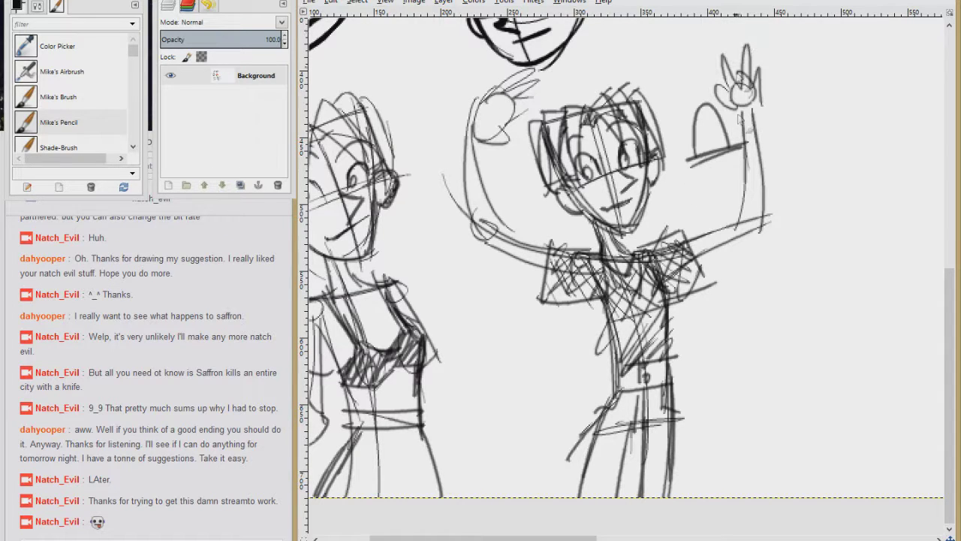
- Pencil a third head outline with an eye line and an eye in the empty area beside the raised-arms figure
left_click_drag(760, 97, 605, 120)
scroll(605, 120, "down", 1)
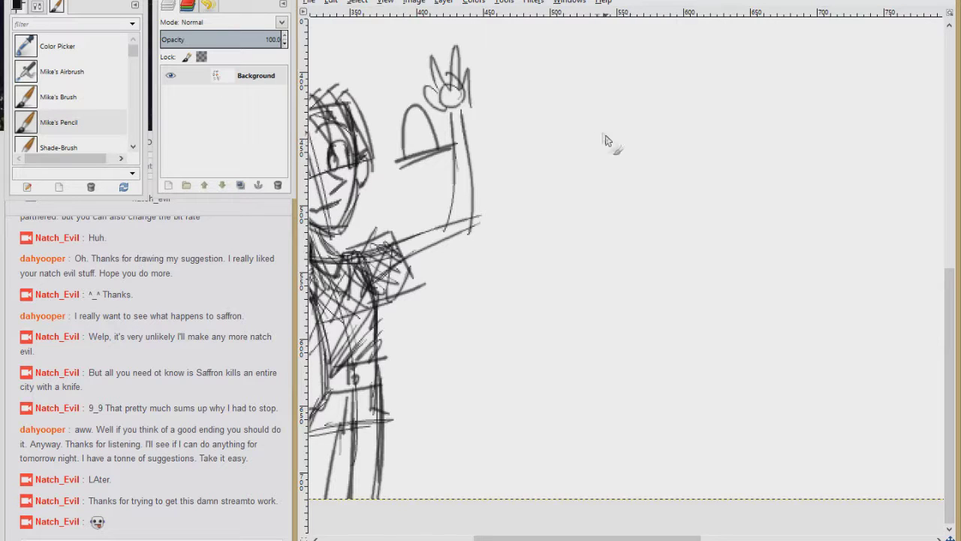
mouse_move(603, 133)
left_mouse_down()
mouse_move(672, 140)
mouse_move(669, 181)
mouse_move(634, 263)
mouse_move(599, 290)
left_mouse_up()
left_click_drag(544, 160, 603, 288)
left_click_drag(585, 141, 607, 291)
left_click_drag(563, 227, 659, 215)
mouse_move(612, 178)
left_mouse_down()
mouse_move(604, 214)
mouse_move(629, 212)
left_mouse_up()
- Pencil the remaining eye details, eyebrows and both ears on the third head
mouse_move(563, 218)
left_mouse_down()
mouse_move(583, 223)
mouse_move(624, 207)
left_mouse_up()
mouse_move(564, 219)
left_mouse_down()
mouse_move(580, 214)
mouse_move(623, 257)
mouse_move(608, 264)
left_mouse_up()
left_click_drag(660, 199, 664, 230)
left_click_drag(572, 201, 559, 249)
left_click_drag(599, 161, 622, 166)
mouse_move(557, 185)
left_mouse_down()
mouse_move(573, 170)
mouse_move(661, 201)
left_mouse_up()
left_click_drag(583, 157, 556, 189)
- Pencil long strands of hair over the third head's forehead and sides, and darken its jawline
mouse_move(558, 119)
left_mouse_down()
mouse_move(583, 132)
mouse_move(556, 214)
mouse_move(539, 227)
left_mouse_up()
left_click_drag(557, 150, 533, 245)
left_click_drag(593, 117, 620, 201)
left_click_drag(629, 124, 664, 211)
mouse_move(661, 136)
left_mouse_down()
mouse_move(699, 239)
mouse_move(678, 247)
left_mouse_up()
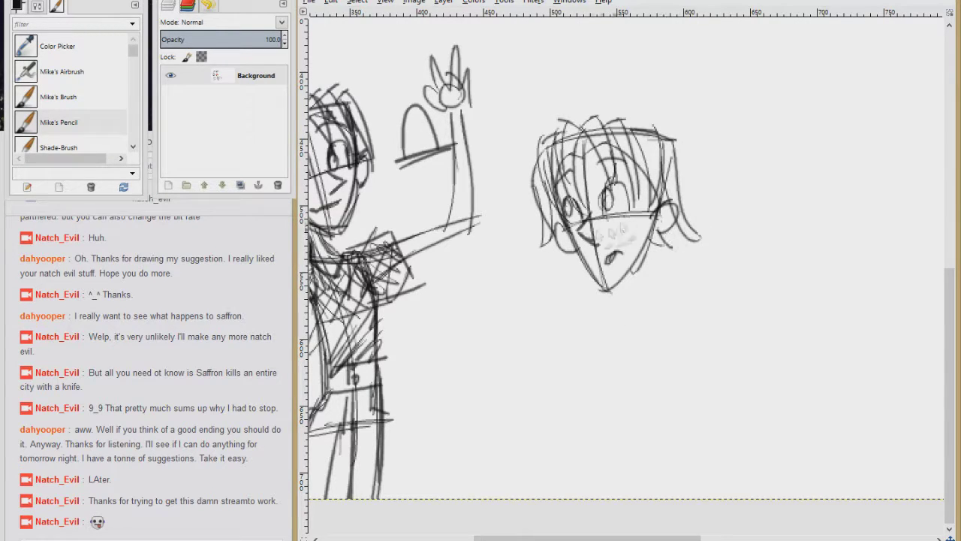
left_click_drag(605, 288, 568, 212)
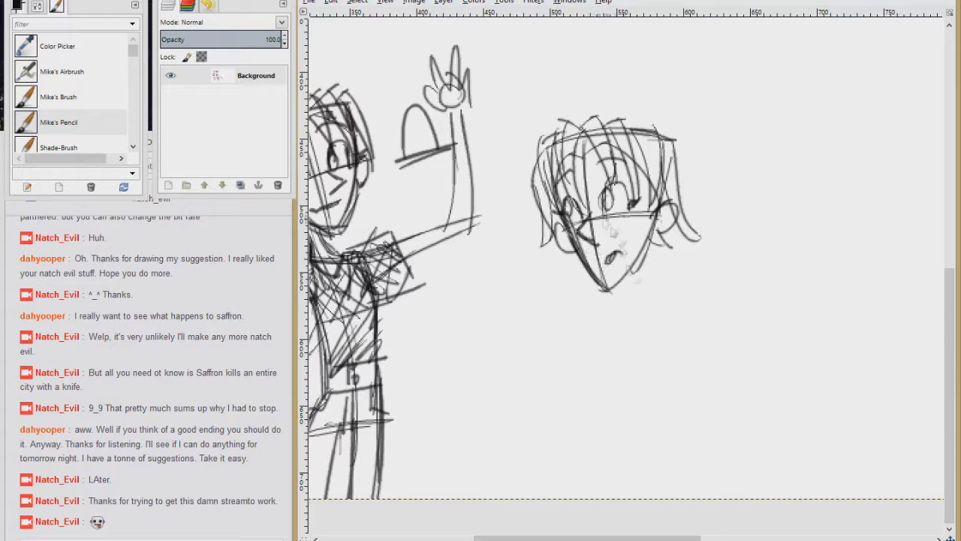
- Pencil a neck and a simple curved torso with shoulder and hip lines below the third head
left_click_drag(630, 242, 665, 366)
mouse_move(629, 293)
left_mouse_down()
mouse_move(680, 276)
mouse_move(654, 394)
left_mouse_up()
left_click_drag(681, 278, 698, 413)
left_click_drag(655, 360, 636, 441)
left_click_drag(635, 442, 705, 426)
left_click_drag(641, 300, 652, 340)
left_click_drag(644, 329, 699, 315)
- Pencil a tilted head in the empty area above the third head, with center and eye lines, eyes, nose and mouth
scroll(661, 82, "up", 5)
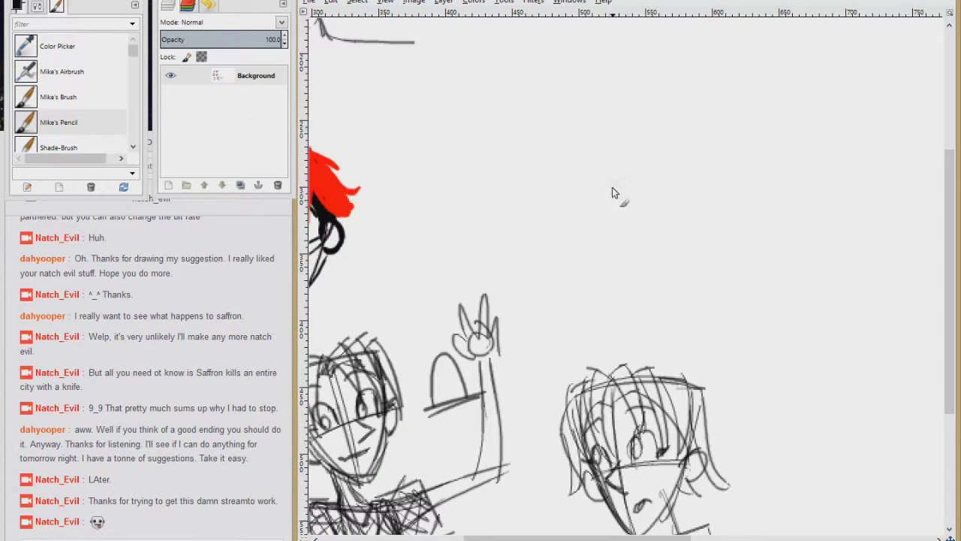
key("shift+ctrl+j")
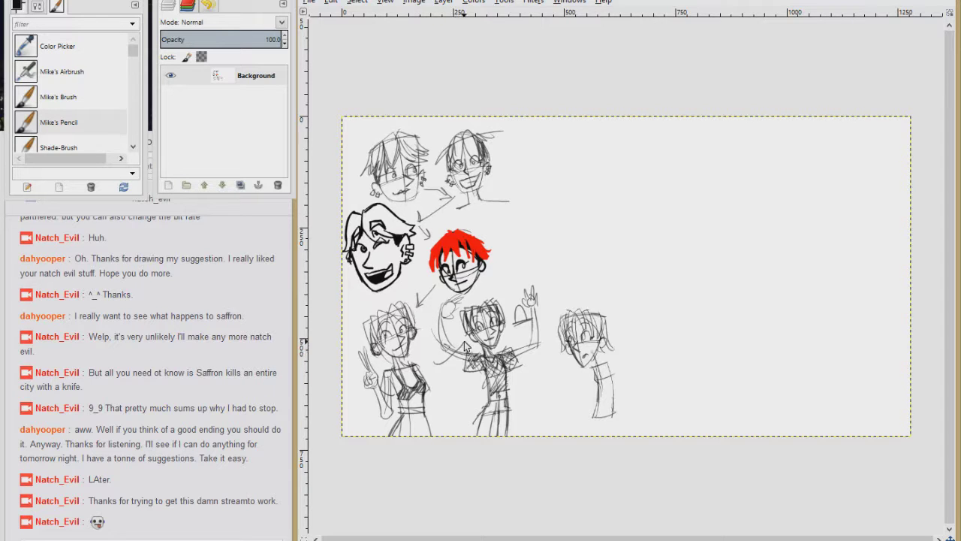
key("1")
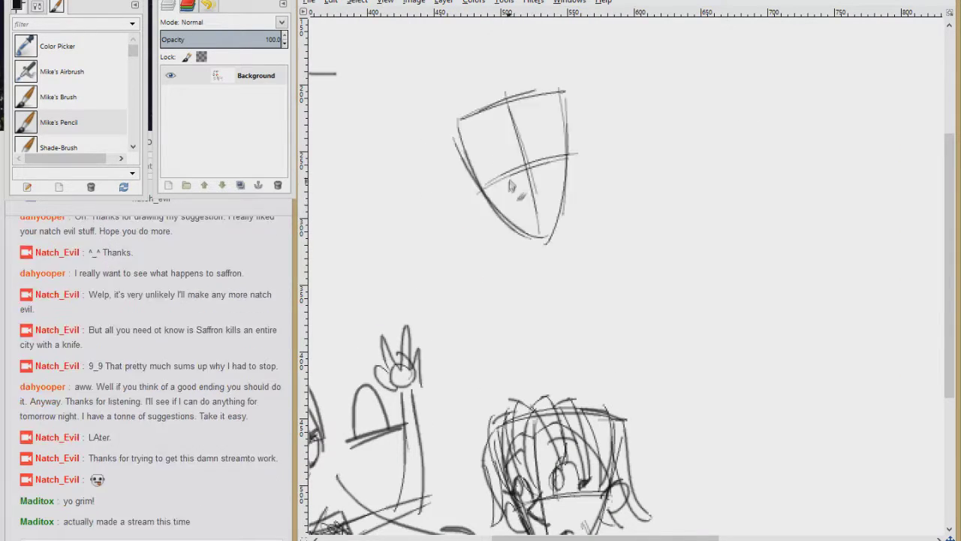
mouse_move(483, 173)
left_mouse_down()
mouse_move(514, 166)
mouse_move(499, 181)
left_mouse_up()
left_click_drag(534, 161, 565, 145)
left_click_drag(504, 157, 507, 157)
mouse_move(559, 139)
left_mouse_down()
mouse_move(533, 193)
mouse_move(549, 199)
left_mouse_up()
mouse_move(482, 187)
left_mouse_down()
mouse_move(463, 195)
mouse_move(493, 205)
left_mouse_up()
mouse_move(567, 147)
left_mouse_down()
mouse_move(574, 171)
mouse_move(513, 211)
mouse_move(554, 192)
left_mouse_up()
key("ctrl+z")
key("ctrl+z")
- Pencil short hair strands around the tilted head and add its ears
mouse_move(469, 99)
left_mouse_down()
mouse_move(503, 97)
mouse_move(446, 180)
left_mouse_up()
mouse_move(507, 94)
left_mouse_down()
mouse_move(532, 75)
mouse_move(572, 147)
left_mouse_up()
left_click_drag(564, 85, 593, 147)
mouse_move(488, 201)
left_mouse_down()
mouse_move(553, 240)
mouse_move(468, 204)
left_mouse_up()
left_click_drag(578, 149, 571, 171)
- Pencil a neck, sloping shoulders, a boxy torso and one hanging arm below the tilted head
mouse_move(523, 237)
left_mouse_down()
mouse_move(526, 264)
mouse_move(551, 263)
left_mouse_up()
left_click_drag(557, 265, 481, 287)
left_click_drag(481, 288, 599, 262)
mouse_move(524, 267)
left_mouse_down()
mouse_move(492, 288)
mouse_move(523, 355)
left_mouse_up()
left_click_drag(515, 344, 510, 399)
left_click_drag(586, 268, 589, 398)
left_click_drag(485, 293, 490, 294)
left_click_drag(492, 300, 472, 397)
left_click_drag(481, 327, 471, 432)
- Add side hair tufts and forehead strands to the tilted head, and touch up its ears and eyes
mouse_move(457, 157)
left_mouse_down()
mouse_move(459, 188)
mouse_move(445, 208)
left_mouse_up()
left_click_drag(445, 208, 464, 197)
left_click_drag(486, 209, 473, 227)
left_click_drag(495, 216, 510, 223)
left_click_drag(569, 171, 577, 194)
left_click_drag(476, 161, 485, 172)
left_click_drag(561, 138, 587, 146)
left_click_drag(511, 115, 573, 136)
mouse_move(512, 115)
left_mouse_down()
mouse_move(479, 167)
mouse_move(476, 134)
left_mouse_up()
mouse_move(475, 134)
left_mouse_down()
mouse_move(471, 156)
mouse_move(480, 118)
left_mouse_up()
mouse_move(504, 116)
left_mouse_down()
mouse_move(547, 103)
mouse_move(586, 141)
left_mouse_up()
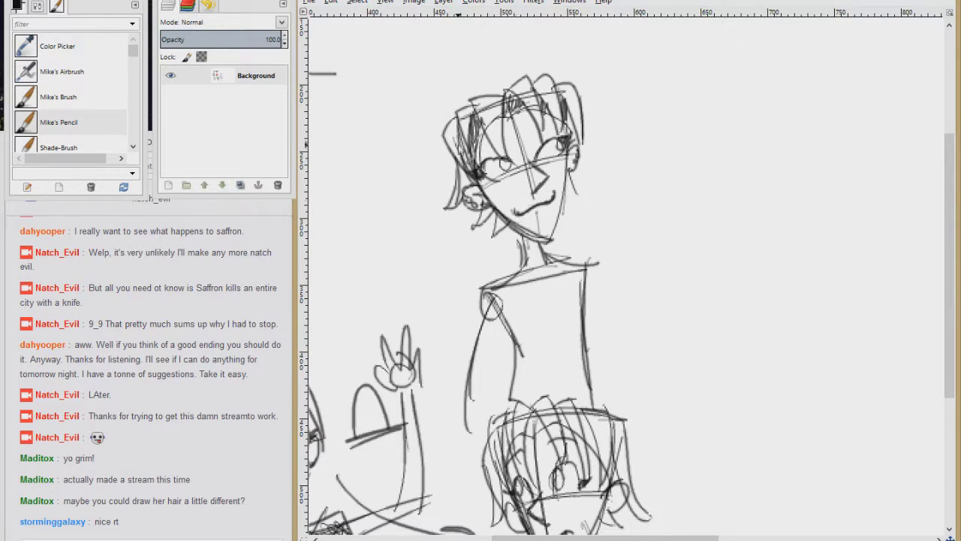
- Pencil a narrow, side-turned head outline above the tilted head, with an eye line, pointed nose and mouth
mouse_move(457, 86)
left_mouse_down()
mouse_move(521, 212)
mouse_move(517, 305)
left_mouse_up()
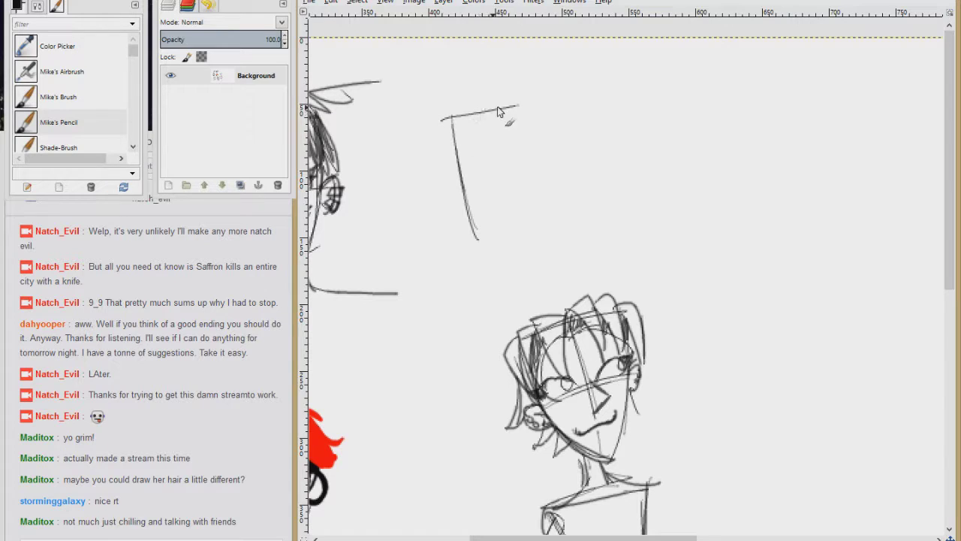
left_click_drag(531, 105, 520, 218)
left_click_drag(527, 184, 514, 209)
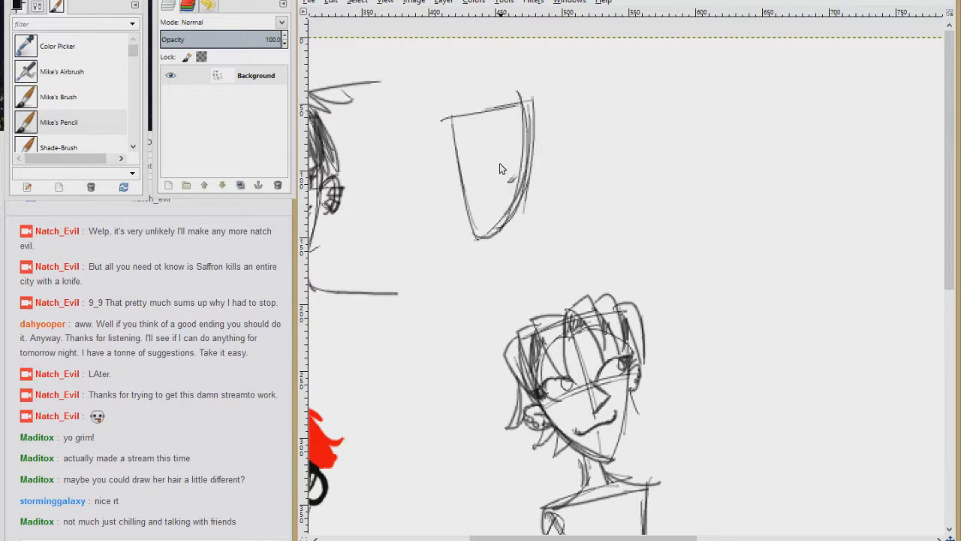
mouse_move(462, 178)
left_mouse_down()
mouse_move(533, 159)
mouse_move(445, 202)
mouse_move(497, 248)
mouse_move(522, 197)
mouse_move(499, 201)
left_mouse_up()
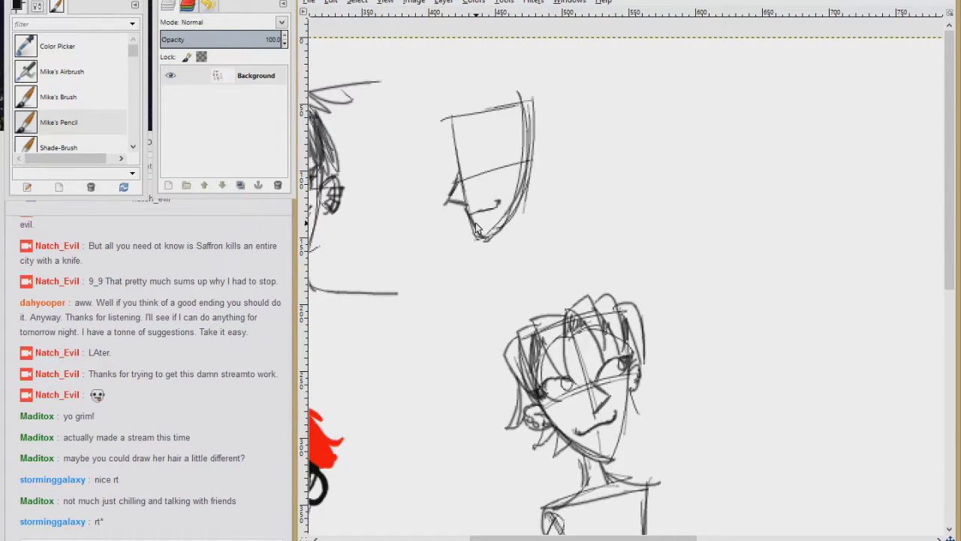
- Pencil both eyes on the side-turned head's eye line
left_click_drag(466, 175, 488, 153)
left_click_drag(488, 154, 479, 172)
key("ctrl+z")
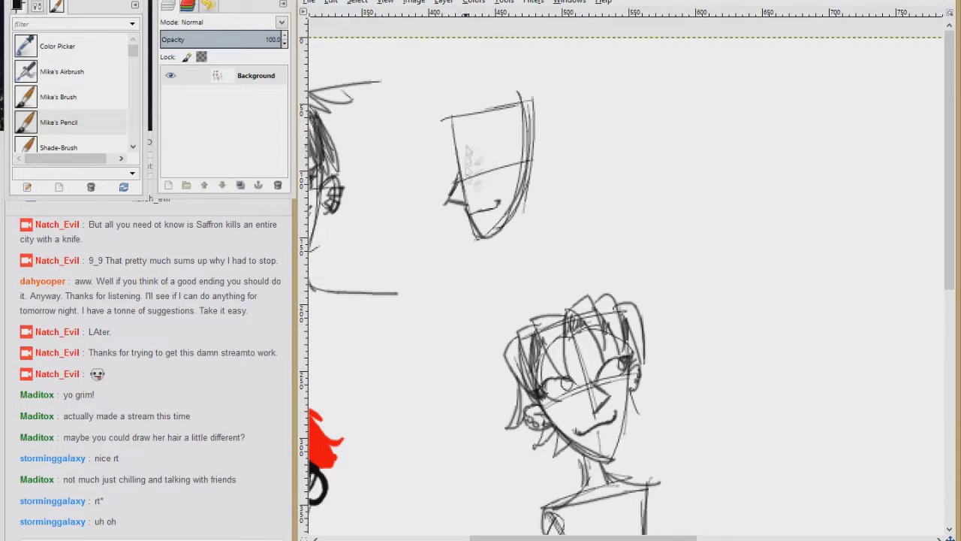
mouse_move(467, 177)
left_mouse_down()
mouse_move(493, 174)
mouse_move(476, 170)
mouse_move(487, 162)
mouse_move(525, 159)
left_mouse_up()
- Pencil slanted bangs, flicked-out back hair, front tufts and eyebrows on the side-turned head
mouse_move(461, 115)
left_mouse_down()
mouse_move(493, 155)
mouse_move(515, 153)
left_mouse_up()
left_click_drag(500, 110, 523, 153)
mouse_move(518, 94)
left_mouse_down()
mouse_move(541, 180)
mouse_move(577, 178)
mouse_move(558, 198)
left_mouse_up()
left_click_drag(520, 184, 541, 214)
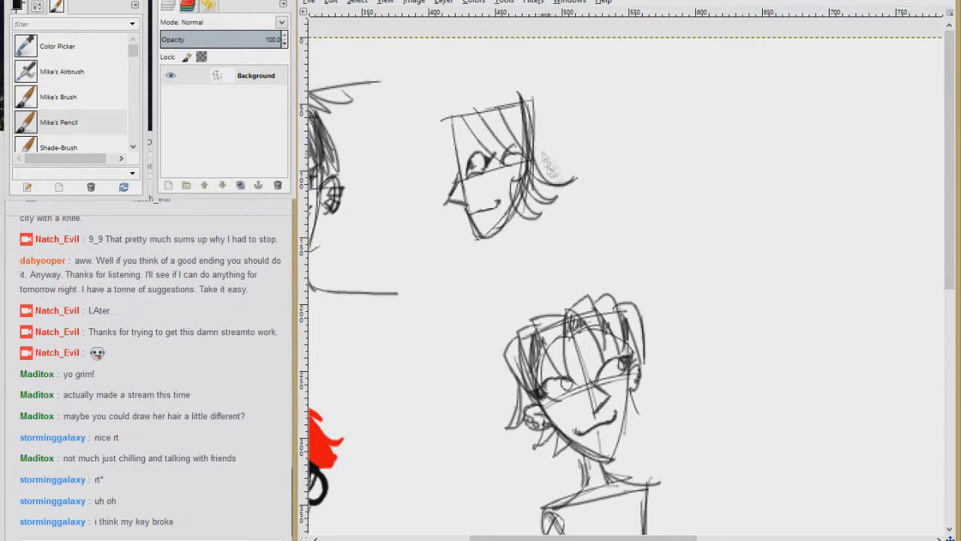
mouse_move(465, 112)
left_mouse_down()
mouse_move(431, 167)
mouse_move(481, 158)
mouse_move(526, 174)
left_mouse_up()
left_click_drag(498, 108, 529, 161)
left_click_drag(473, 134, 457, 183)
left_click_drag(502, 141, 454, 182)
- Pencil a neck, shoulder and chest line below the side-turned head
left_click_drag(518, 188, 566, 276)
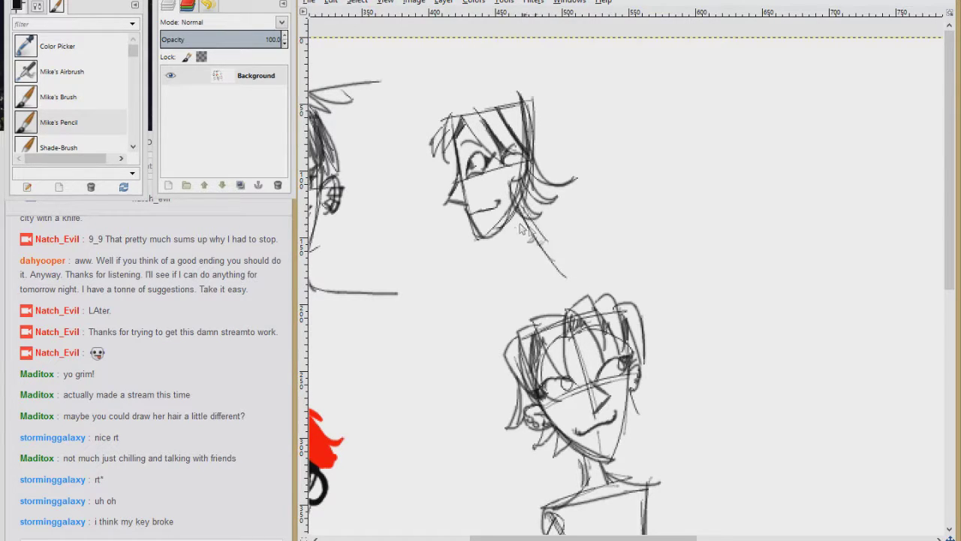
left_click_drag(515, 233, 508, 316)
left_click_drag(521, 211, 570, 281)
left_click_drag(501, 259, 499, 309)
left_click_drag(544, 246, 561, 277)
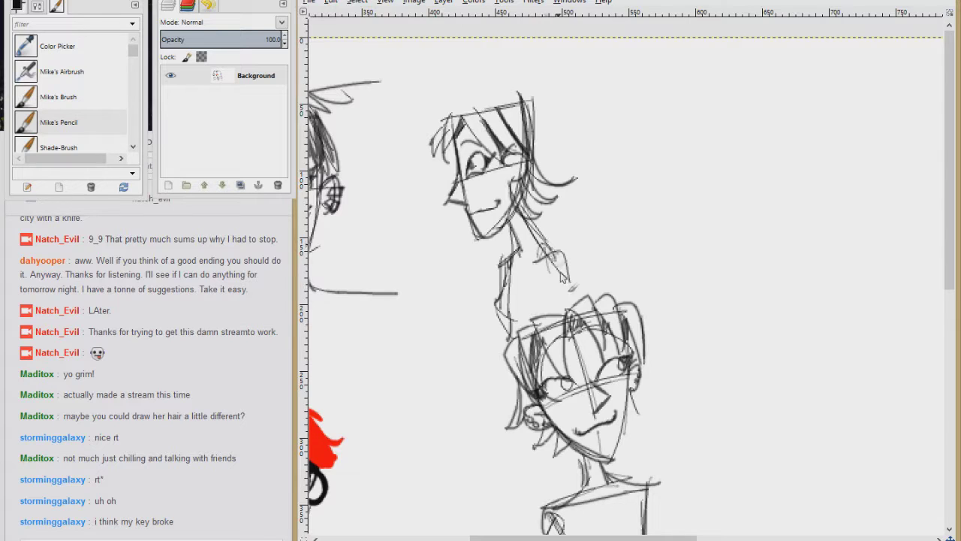
- Write "Boy? Girl? Others?" beside the topmost head, and draw arrows linking the figures and leading to the empty area
left_click_drag(579, 66, 580, 97)
left_click_drag(579, 66, 580, 97)
left_click_drag(608, 80, 628, 101)
left_click_drag(636, 69, 639, 96)
left_click_drag(598, 124, 594, 147)
left_click_drag(607, 140, 608, 153)
left_click_drag(627, 160, 637, 152)
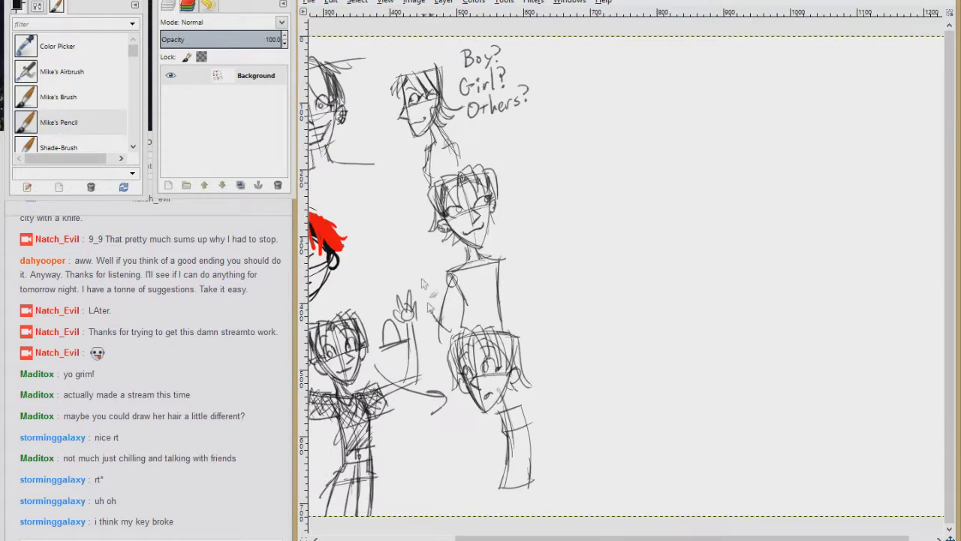
mouse_move(422, 211)
left_mouse_down()
mouse_move(398, 175)
mouse_move(397, 143)
left_mouse_up()
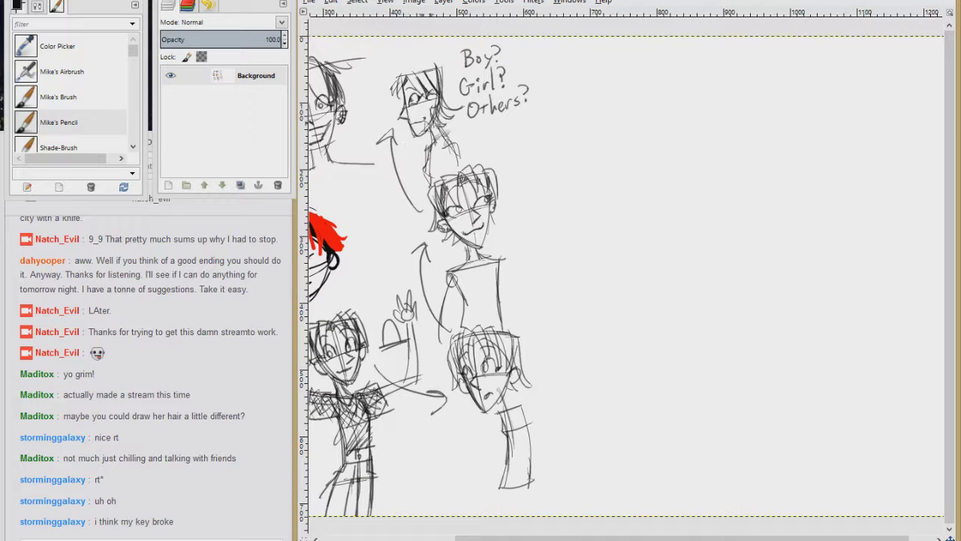
mouse_move(472, 130)
left_mouse_down()
mouse_move(564, 94)
mouse_move(555, 112)
left_mouse_up()
- Sketch a wide, round-jawed head with a face beyond the arrow, and cross it out with scribbled lines
scroll(557, 111, "up", 1)
left_click_drag(619, 538, 685, 537)
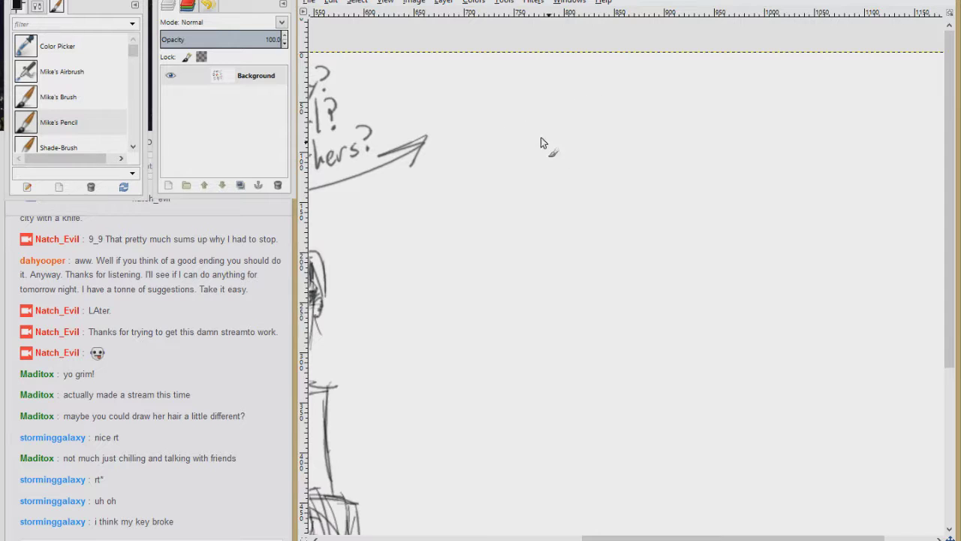
left_click_drag(497, 122, 612, 95)
left_click_drag(491, 87, 648, 234)
left_click_drag(639, 88, 521, 247)
left_click_drag(482, 119, 573, 240)
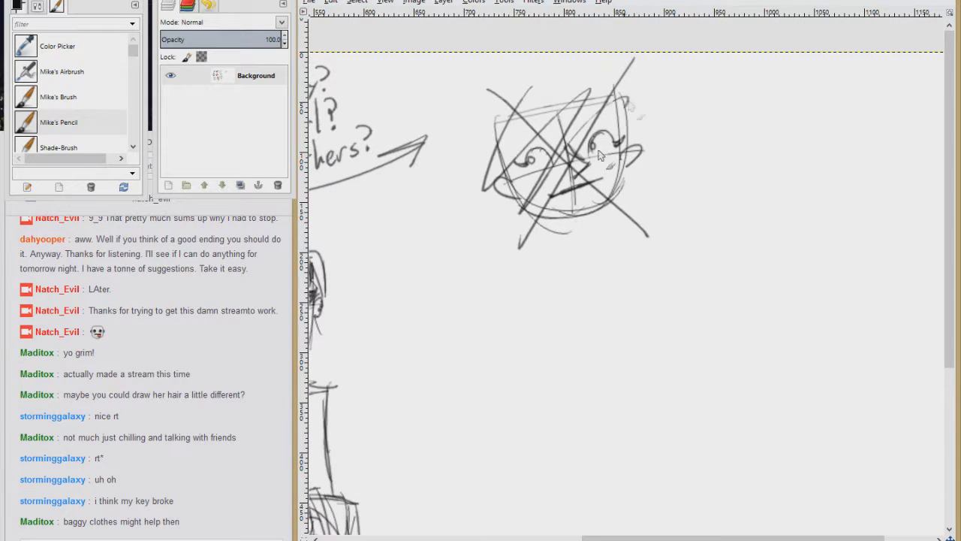
- Pencil a flat-topped head outline with a tapered chin below the crossed-out head
scroll(580, 169, "down", 3)
left_click_drag(525, 128, 626, 116)
left_click_drag(529, 125, 647, 125)
left_click_drag(526, 140, 556, 302)
left_click_drag(528, 161, 566, 270)
left_click_drag(638, 120, 603, 218)
left_click_drag(636, 127, 631, 179)
left_click_drag(639, 118, 592, 245)
left_click_drag(528, 169, 565, 263)
left_click_drag(521, 154, 533, 210)
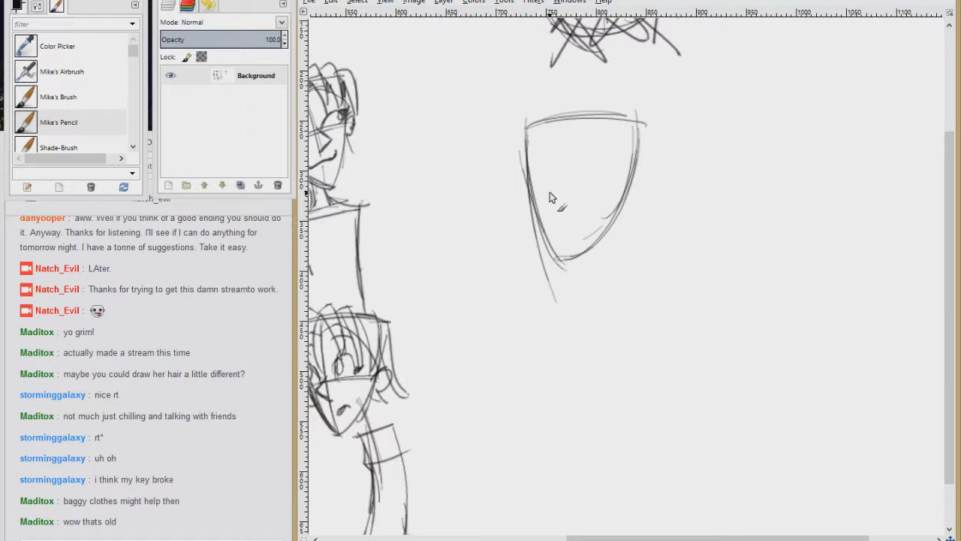
- Add center and eye lines, wide eyes with lashes, nose, mouth and an ear to the flat-topped head
left_click_drag(556, 124, 560, 259)
left_click_drag(525, 183, 632, 187)
left_click_drag(528, 187, 628, 193)
mouse_move(570, 155)
left_mouse_down()
mouse_move(564, 180)
mouse_move(590, 171)
left_mouse_up()
mouse_move(585, 170)
left_mouse_down()
mouse_move(598, 174)
mouse_move(542, 194)
mouse_move(529, 162)
mouse_move(515, 182)
left_mouse_up()
mouse_move(564, 182)
left_mouse_down()
mouse_move(578, 162)
mouse_move(597, 178)
mouse_move(581, 175)
left_mouse_up()
mouse_move(548, 167)
left_mouse_down()
mouse_move(541, 179)
mouse_move(603, 159)
left_mouse_up()
mouse_move(598, 176)
left_mouse_down()
mouse_move(608, 180)
mouse_move(548, 212)
mouse_move(580, 230)
mouse_move(637, 178)
left_mouse_up()
left_click_drag(624, 183, 619, 212)
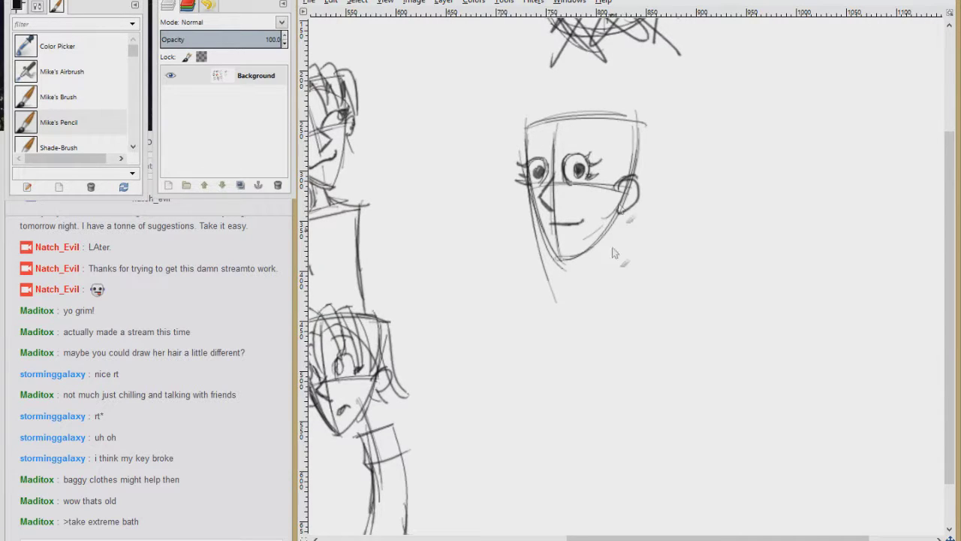
- Write "No" beside the crossed-out head and draw a curved arrow from it down to the flat-topped head
scroll(609, 279, "up", 5)
left_click_drag(494, 159, 497, 306)
left_click_drag(472, 263, 514, 300)
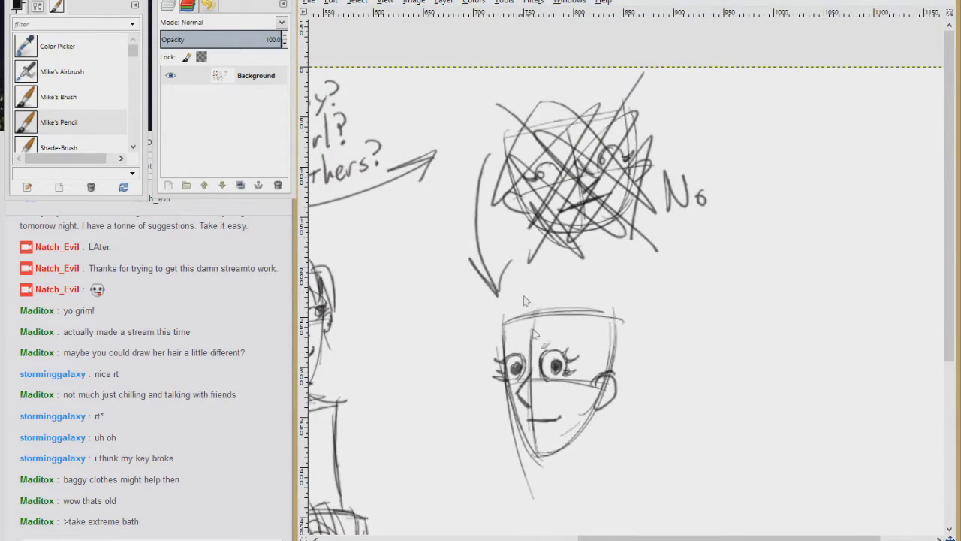
- Erase the stray line below the flat-topped head's chin and dismiss the virus protection notification
scroll(526, 263, "down", 8)
left_click_drag(549, 219, 539, 216)
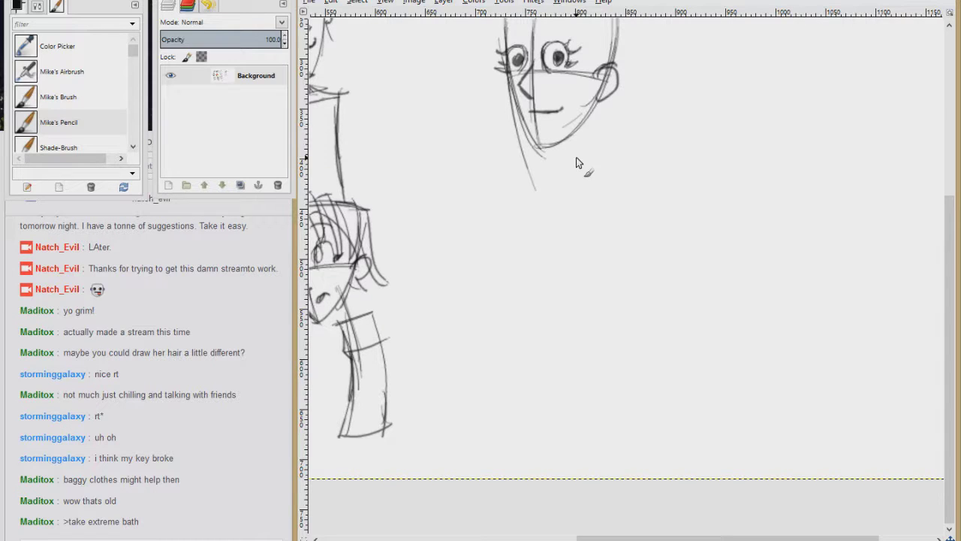
scroll(576, 157, "down", 1)
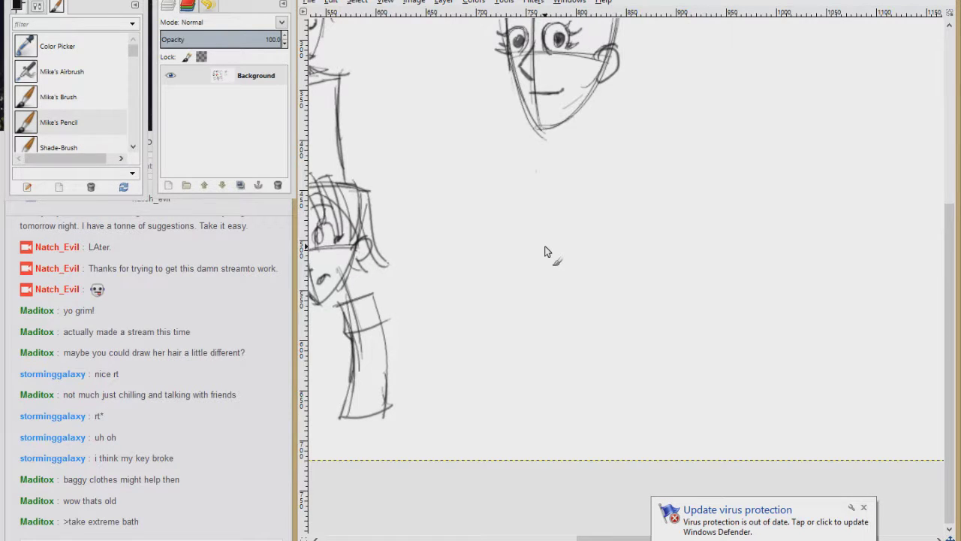
left_click(864, 509)
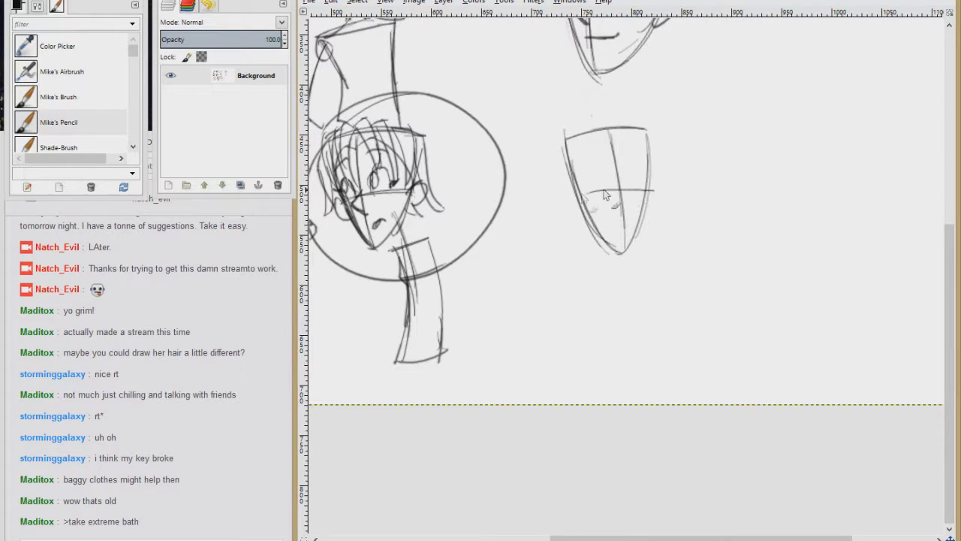
- Pencil the eye line, eyes, nose and both ears on the narrow head outline beside the circled third head
left_click_drag(572, 192, 661, 191)
mouse_move(592, 193)
left_mouse_down()
mouse_move(636, 168)
mouse_move(644, 190)
mouse_move(652, 182)
left_mouse_up()
left_click_drag(592, 189, 583, 184)
mouse_move(633, 187)
left_mouse_down()
mouse_move(651, 209)
mouse_move(638, 173)
mouse_move(619, 185)
mouse_move(618, 235)
mouse_move(637, 220)
left_mouse_up()
left_click_drag(576, 191, 583, 214)
left_click_drag(647, 186, 659, 197)
left_click_drag(660, 196, 646, 207)
left_click_drag(567, 197, 575, 214)
left_click_drag(647, 193, 657, 203)
mouse_move(587, 124)
left_mouse_down()
mouse_move(611, 167)
mouse_move(585, 124)
mouse_move(571, 128)
mouse_move(573, 139)
mouse_move(623, 133)
mouse_move(606, 132)
mouse_move(596, 204)
mouse_move(577, 152)
mouse_move(616, 126)
mouse_move(633, 187)
left_mouse_up()
key("ctrl+z")
key("ctrl+z")
key("ctrl+z")
key("ctrl+z")
- Pencil slicked-back hair with dark sides on the narrow head, and reinforce its brows and jawline
left_click_drag(636, 121, 650, 162)
left_click_drag(557, 138, 567, 190)
mouse_move(646, 134)
left_mouse_down()
mouse_move(661, 143)
mouse_move(657, 191)
left_mouse_up()
mouse_move(593, 177)
left_mouse_down()
mouse_move(601, 214)
mouse_move(574, 154)
mouse_move(578, 192)
left_mouse_up()
left_click_drag(570, 144, 574, 176)
mouse_move(642, 135)
left_mouse_down()
mouse_move(653, 188)
mouse_move(649, 173)
left_mouse_up()
mouse_move(622, 136)
left_mouse_down()
mouse_move(606, 138)
mouse_move(617, 135)
left_mouse_up()
left_click_drag(584, 210, 622, 250)
left_click_drag(644, 202, 623, 251)
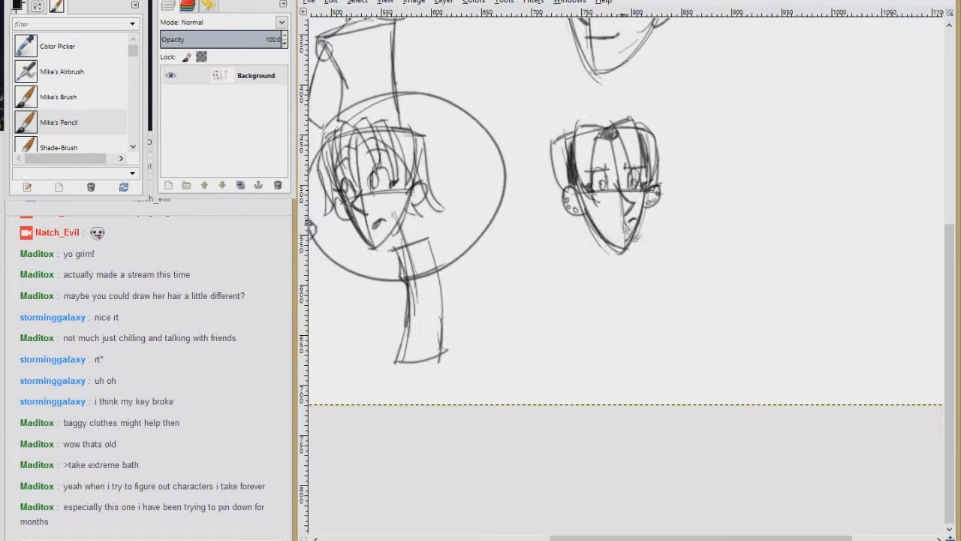
- Pencil a neck, shoulders, slim torso and arm lines below the narrow head, reaching the canvas's lower edge
left_click_drag(613, 225, 644, 401)
mouse_move(582, 276)
left_mouse_down()
mouse_move(645, 269)
mouse_move(609, 402)
left_mouse_up()
mouse_move(647, 286)
left_mouse_down()
mouse_move(674, 404)
mouse_move(654, 308)
mouse_move(649, 334)
left_mouse_up()
mouse_move(648, 303)
left_mouse_down()
mouse_move(647, 323)
mouse_move(620, 327)
left_mouse_up()
mouse_move(576, 276)
left_mouse_down()
mouse_move(589, 279)
mouse_move(567, 400)
left_mouse_up()
left_click_drag(644, 270, 687, 404)
left_click_drag(653, 315, 684, 406)
- Pencil a shaded bikini top, rib curve and the start of a loose short sleeve on the narrow-headed figure's torso
left_click_drag(579, 278, 577, 404)
mouse_move(620, 310)
left_mouse_down()
mouse_move(599, 318)
mouse_move(660, 312)
mouse_move(647, 333)
mouse_move(624, 330)
left_mouse_up()
mouse_move(648, 294)
left_mouse_down()
mouse_move(657, 315)
mouse_move(645, 309)
mouse_move(629, 330)
mouse_move(603, 324)
left_mouse_up()
left_click_drag(600, 269, 598, 308)
left_click_drag(637, 267, 642, 300)
mouse_move(645, 247)
left_mouse_down()
mouse_move(601, 263)
mouse_move(646, 265)
left_mouse_up()
left_click_drag(577, 275, 554, 345)
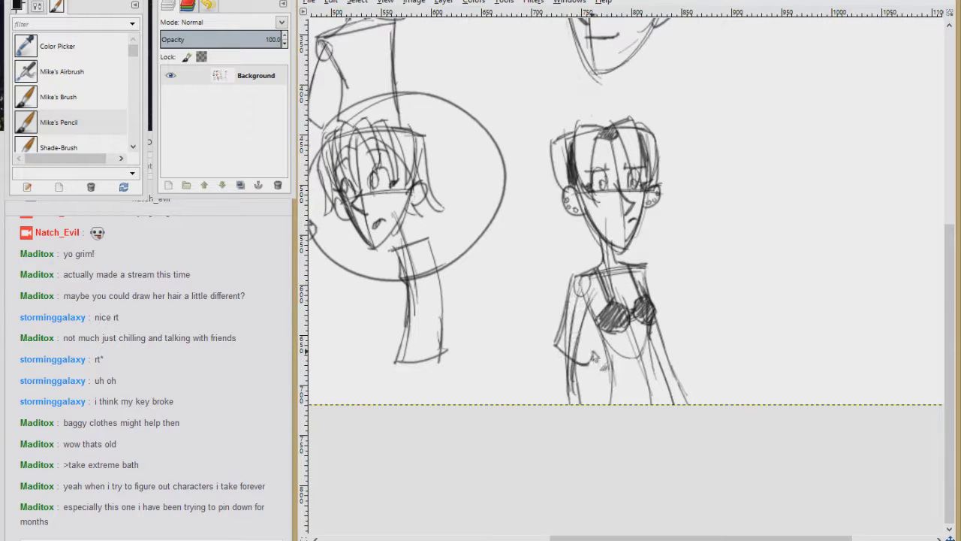
- Outline a loose short-sleeved T-shirt over the narrow-headed figure, with a neckline, both sleeves and side lines
left_click_drag(646, 259, 670, 338)
left_click_drag(601, 334, 608, 370)
left_click_drag(604, 354, 604, 404)
left_click_drag(649, 342, 658, 403)
left_click_drag(575, 272, 593, 293)
left_click_drag(576, 277, 573, 320)
left_click_drag(635, 266, 651, 294)
left_click_drag(585, 282, 561, 369)
left_click_drag(593, 321, 565, 370)
- Crosshatch a fishnet pattern across the figure's shirt body and sleeves down to the canvas edge
mouse_move(587, 268)
left_mouse_down()
mouse_move(632, 266)
mouse_move(622, 279)
mouse_move(631, 281)
mouse_move(618, 283)
left_mouse_up()
mouse_move(598, 271)
left_mouse_down()
mouse_move(583, 293)
mouse_move(583, 323)
left_mouse_up()
left_click_drag(635, 283, 603, 372)
left_click_drag(644, 335, 598, 402)
left_click_drag(650, 368, 607, 406)
mouse_move(628, 267)
left_mouse_down()
mouse_move(650, 308)
mouse_move(613, 353)
left_mouse_up()
left_click_drag(635, 340, 594, 409)
mouse_move(667, 264)
left_mouse_down()
mouse_move(634, 314)
mouse_move(672, 362)
left_mouse_up()
left_click_drag(650, 314, 671, 362)
left_click_drag(634, 264, 652, 292)
- Pencil another pointed-chin head beside the fishnet figure, with a face, studded ears and short spiky hair
mouse_move(562, 181)
left_mouse_down()
mouse_move(582, 208)
mouse_move(584, 257)
left_mouse_up()
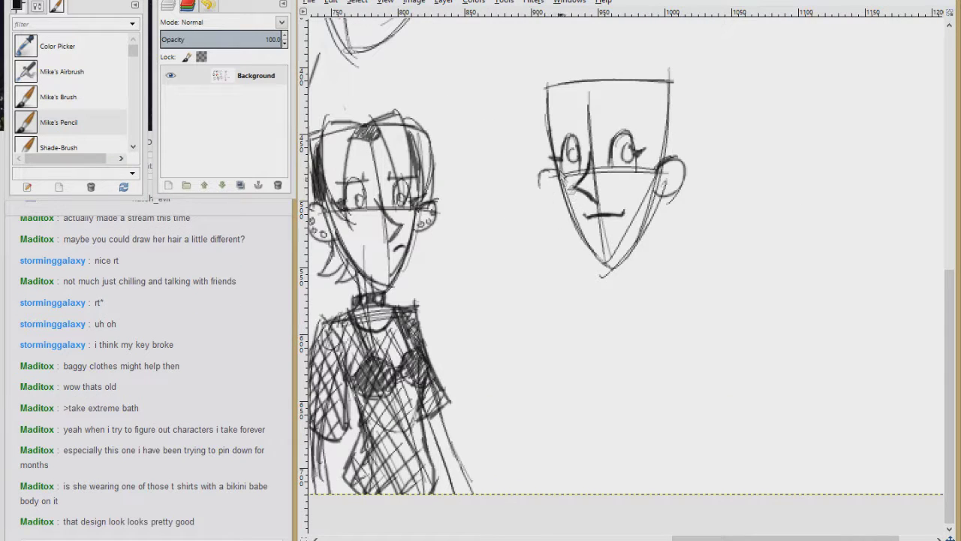
left_click_drag(556, 205, 568, 202)
left_click_drag(638, 136, 693, 162)
left_click_drag(633, 173, 681, 203)
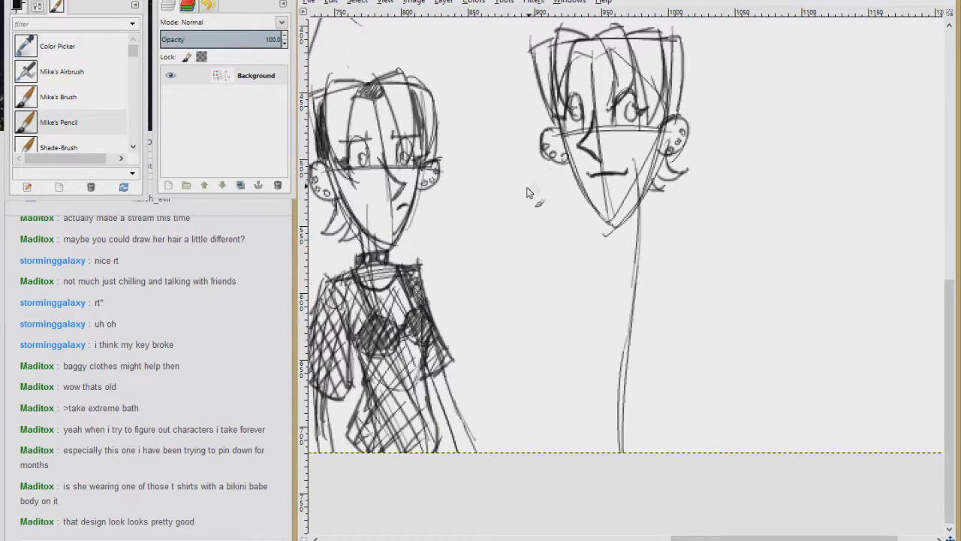
- Sketch an enlarged eye, nose and mouth as separate details beside the new head, undoing the last stray stroke
mouse_move(502, 192)
left_mouse_down()
mouse_move(545, 185)
mouse_move(505, 188)
left_mouse_up()
mouse_move(520, 138)
left_mouse_down()
mouse_move(501, 139)
mouse_move(515, 156)
mouse_move(504, 162)
mouse_move(518, 121)
left_mouse_up()
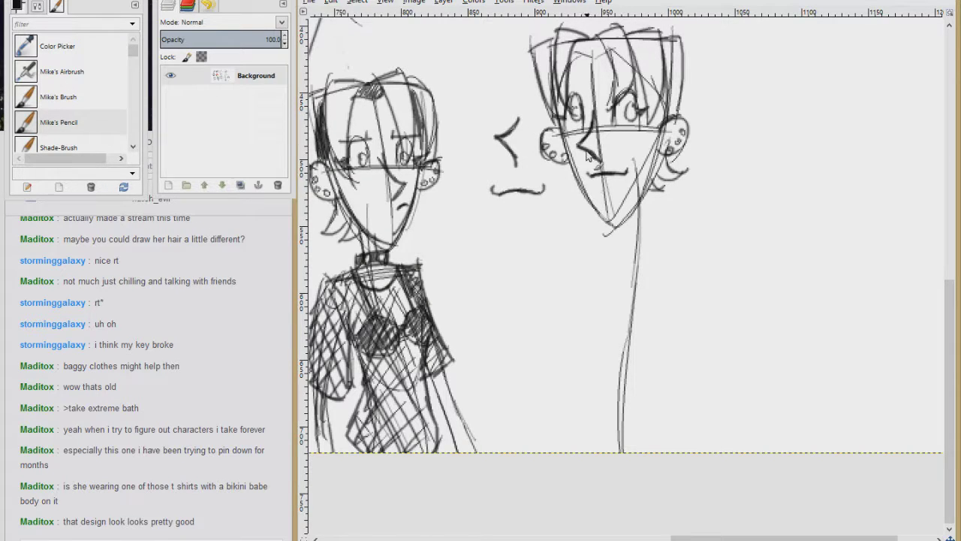
mouse_move(575, 102)
left_mouse_down()
mouse_move(590, 128)
mouse_move(576, 108)
left_mouse_up()
left_click_drag(637, 139, 610, 183)
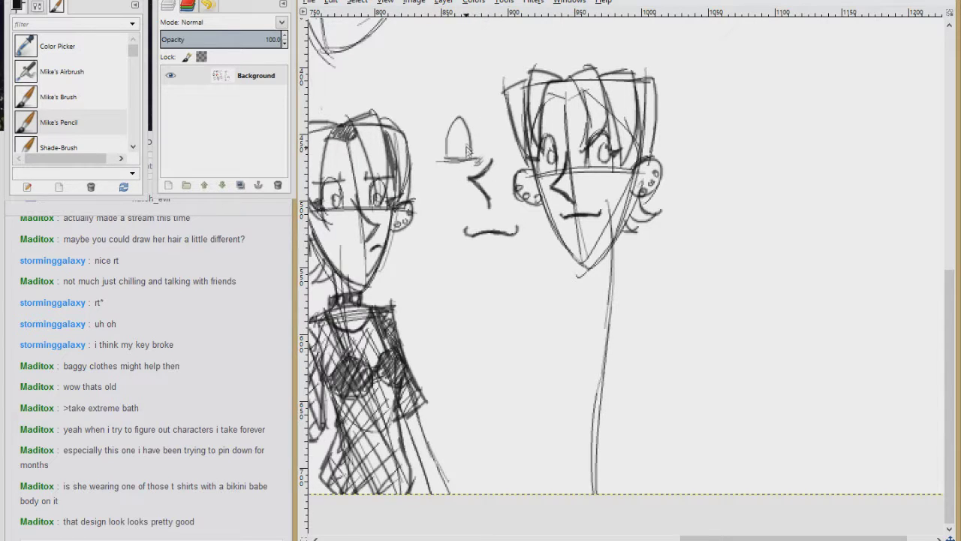
left_click_drag(460, 174, 435, 180)
key("ctrl+z")
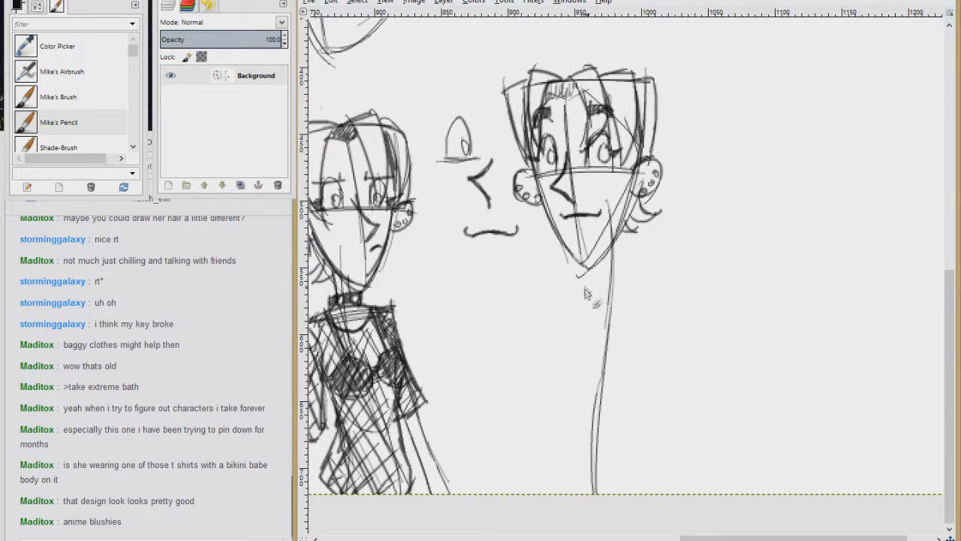
- Pencil a neck, shoulders, slim torso and both arms below the new head, and link it to the fishnet figure with an arrow
left_click_drag(577, 290, 665, 292)
mouse_move(582, 306)
left_mouse_down()
mouse_move(580, 383)
mouse_move(640, 392)
left_mouse_up()
left_click_drag(655, 295, 647, 409)
mouse_move(622, 308)
left_mouse_down()
mouse_move(624, 376)
mouse_move(594, 414)
left_mouse_up()
left_click_drag(586, 335, 574, 488)
left_click_drag(573, 296, 570, 492)
left_click_drag(573, 488, 646, 457)
left_click_drag(655, 285, 669, 365)
left_click_drag(669, 404, 670, 482)
mouse_move(672, 421)
left_mouse_down()
mouse_move(670, 491)
mouse_move(668, 448)
left_mouse_up()
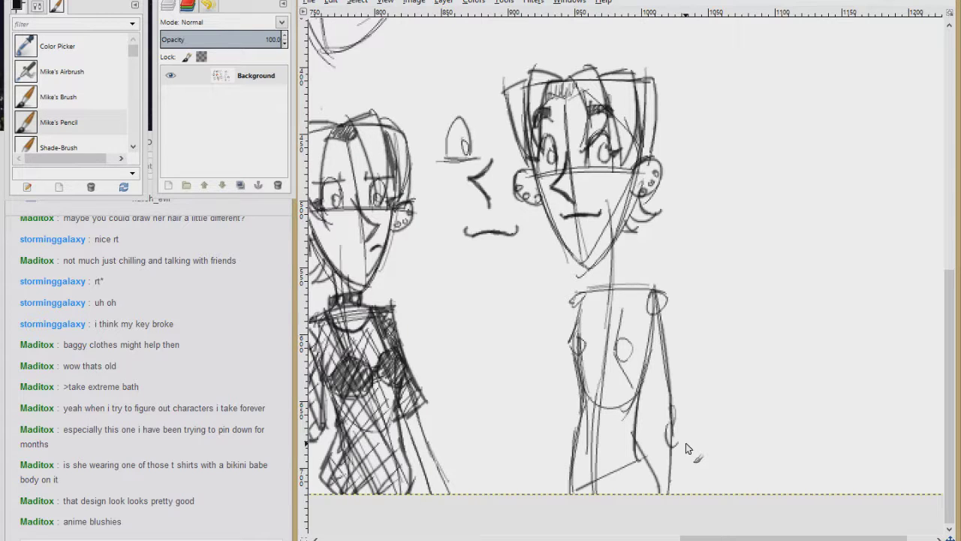
left_click_drag(573, 425, 568, 484)
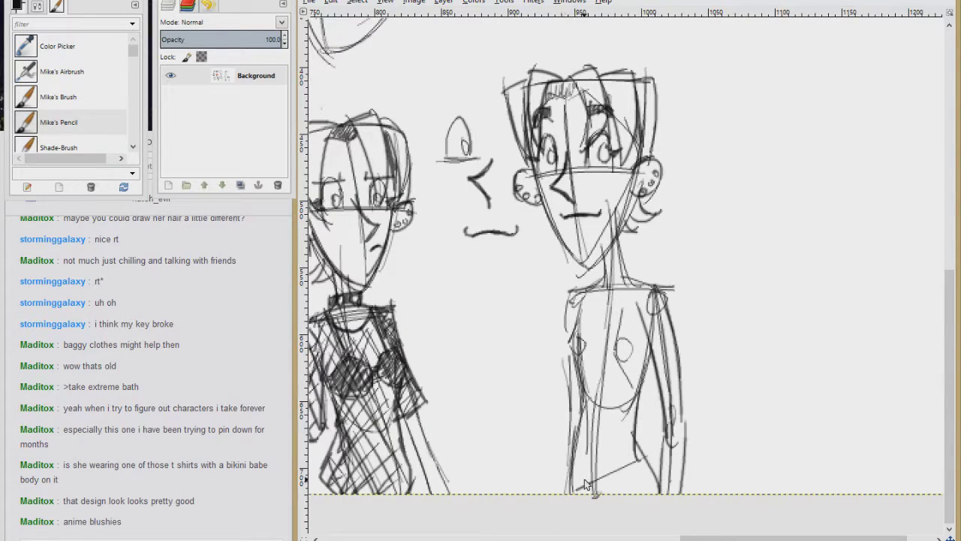
scroll(586, 485, "down", 2)
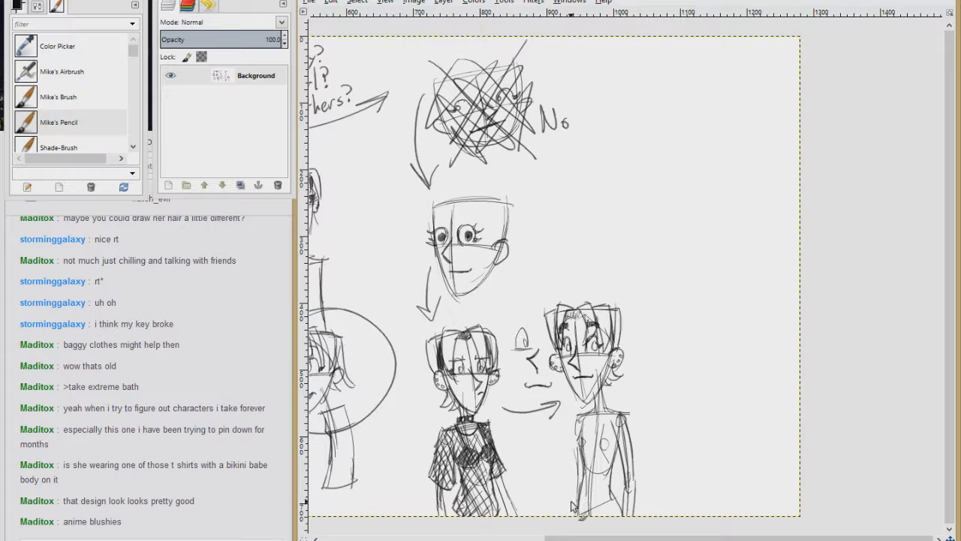
- In a new blank image, rough out a full-body pose with a curved line of action, tilted shoulders, one raised arm and one bent arm
scroll(570, 507, "down", 3)
left_click_drag(404, 181, 524, 33)
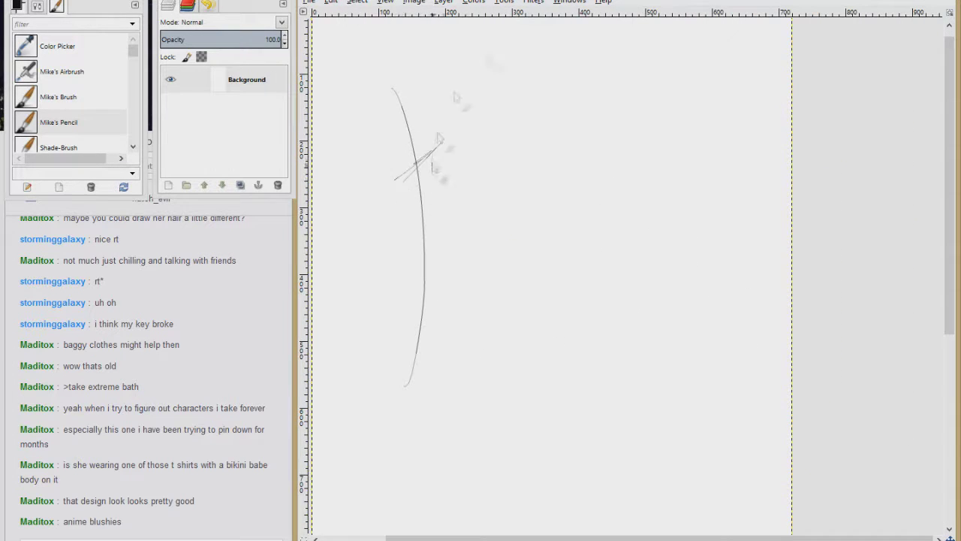
left_click_drag(524, 32, 527, 30)
left_click_drag(398, 177, 344, 256)
left_click_drag(344, 261, 379, 218)
left_click_drag(390, 206, 380, 220)
left_click_drag(397, 175, 416, 235)
left_click_drag(434, 154, 440, 234)
mouse_move(376, 100)
left_mouse_down()
mouse_move(417, 79)
mouse_move(429, 167)
mouse_move(487, 41)
left_mouse_up()
left_click_drag(460, 83, 524, 37)
left_click_drag(353, 243, 381, 201)
mouse_move(344, 251)
left_mouse_down()
mouse_move(350, 261)
mouse_move(384, 216)
left_mouse_up()
left_click_drag(390, 202, 384, 213)
- Rough in the pose's torso and hips, a standing leg with its foot, and the other leg kicked back
left_click_drag(410, 156, 398, 175)
mouse_move(406, 172)
left_mouse_down()
mouse_move(351, 239)
mouse_move(400, 325)
left_mouse_up()
left_click_drag(403, 269, 447, 280)
mouse_move(410, 249)
left_mouse_down()
mouse_move(448, 275)
mouse_move(404, 298)
mouse_move(381, 358)
left_mouse_up()
left_click_drag(368, 297, 381, 356)
left_click_drag(368, 281, 350, 308)
left_click_drag(438, 267, 404, 422)
left_click_drag(404, 422, 388, 444)
- Pencil the posed figure's tilted head outline with a pointed jaw, centre line and eye line
key("z")
mouse_move(362, 84)
left_mouse_down()
mouse_move(504, 192)
mouse_move(583, 213)
left_mouse_up()
left_click_drag(464, 94, 504, 245)
left_click_drag(486, 135, 505, 259)
left_click_drag(420, 206, 503, 266)
left_click_drag(422, 240, 507, 175)
left_click_drag(445, 111, 499, 262)
- Pencil an open eye, a winking eye, an open smile and both ears on the tilted head
left_click_drag(479, 197, 497, 178)
left_click_drag(441, 197, 467, 189)
mouse_move(449, 173)
left_mouse_down()
mouse_move(453, 212)
mouse_move(468, 194)
left_mouse_up()
left_click_drag(476, 187, 499, 189)
mouse_move(484, 178)
left_mouse_down()
mouse_move(495, 190)
mouse_move(493, 223)
left_mouse_up()
left_click_drag(449, 188, 455, 201)
left_click_drag(469, 237, 501, 223)
left_click_drag(469, 237, 497, 245)
left_click_drag(434, 216, 449, 243)
left_click_drag(497, 173, 505, 206)
- Pencil swept bangs, a flick of hair over the far ear and jagged strands down the near side of the head
mouse_move(458, 109)
left_mouse_down()
mouse_move(419, 101)
mouse_move(417, 196)
left_mouse_up()
left_click_drag(467, 98, 538, 144)
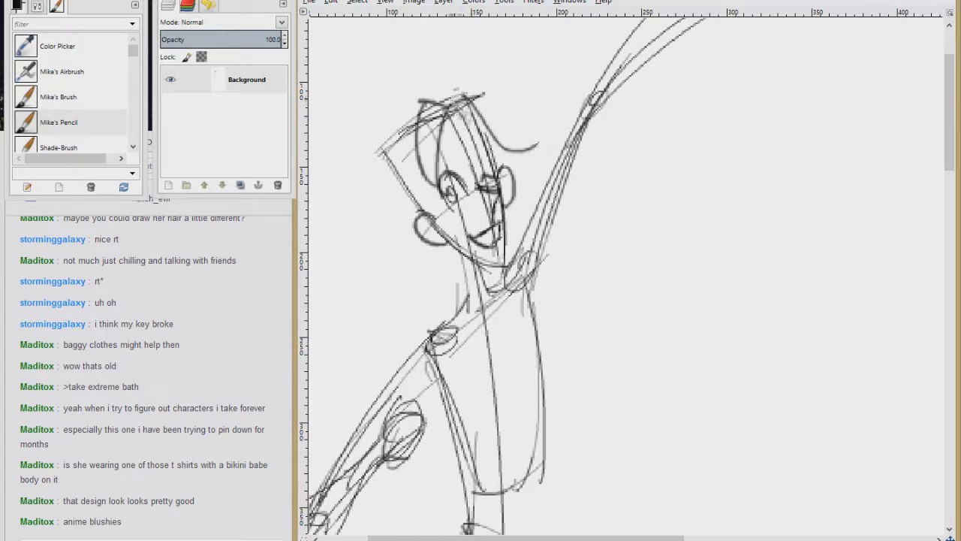
left_click_drag(454, 112, 534, 153)
left_click_drag(421, 122, 398, 222)
left_click_drag(391, 142, 384, 231)
mouse_move(425, 212)
left_mouse_down()
mouse_move(405, 255)
mouse_move(488, 240)
left_mouse_up()
left_click_drag(509, 164, 520, 178)
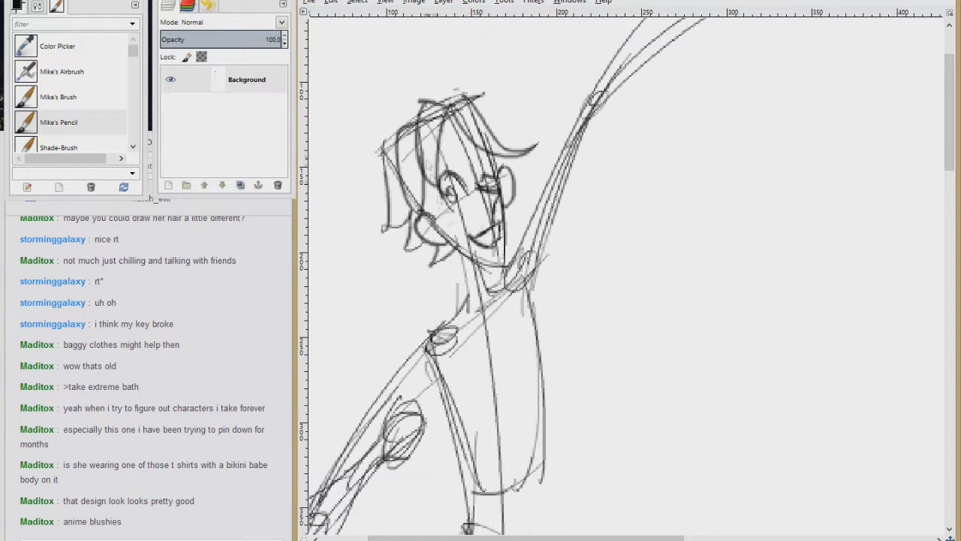
- Reinforce the neck and near shoulder, then define the bent arm down to its elbow and fist
scroll(451, 262, "down", 2)
mouse_move(457, 153)
left_mouse_down()
mouse_move(418, 225)
mouse_move(477, 223)
mouse_move(479, 262)
left_mouse_up()
scroll(450, 262, "down", 1)
left_click_drag(479, 263, 365, 316)
mouse_move(439, 274)
left_mouse_down()
mouse_move(367, 313)
mouse_move(410, 321)
left_mouse_up()
left_click_drag(470, 160, 368, 308)
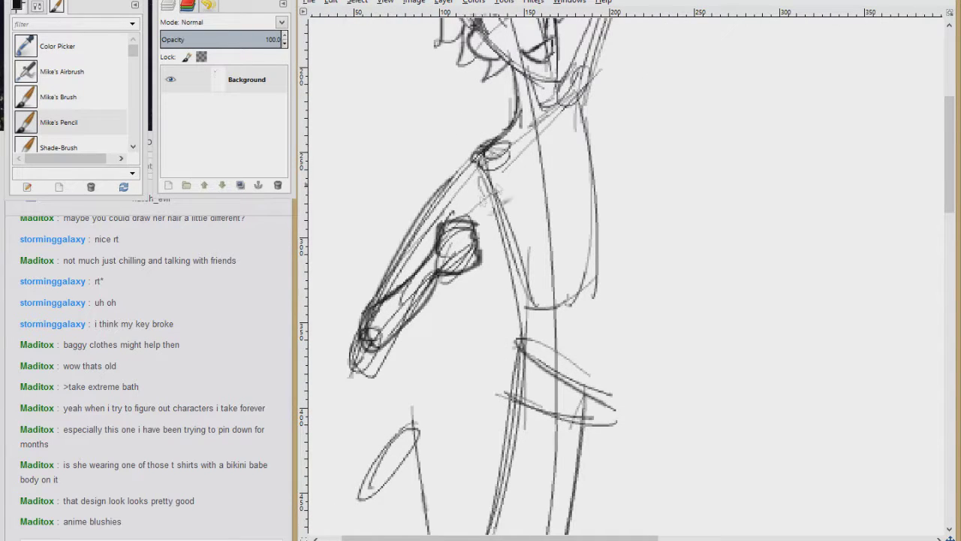
- Darken the raised arm's outline, its armpit and the far side of the torso
left_click_drag(470, 198, 410, 277)
left_click_drag(524, 171, 461, 360)
left_click_drag(580, 90, 498, 268)
left_click_drag(551, 140, 499, 276)
left_click_drag(595, 95, 531, 332)
left_click_drag(538, 328, 499, 173)
left_click_drag(482, 141, 511, 230)
left_click_drag(497, 194, 509, 299)
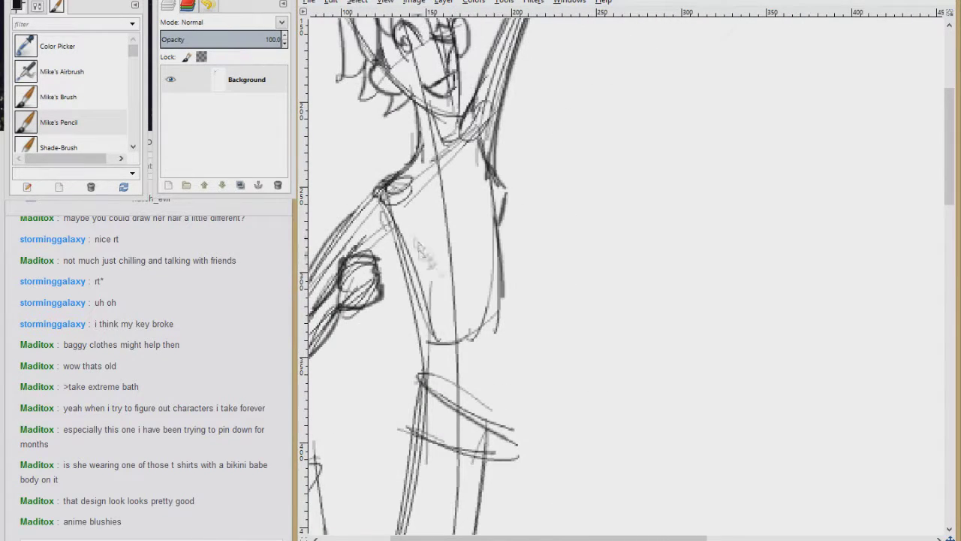
- Reinforce the posed figure's torso sides, waist, hips and upper legs
left_click_drag(389, 208, 435, 298)
left_click_drag(465, 338, 440, 216)
left_click_drag(472, 133, 478, 283)
mouse_move(395, 167)
left_mouse_down()
mouse_move(397, 276)
mouse_move(382, 323)
left_mouse_up()
left_click_drag(429, 337, 485, 214)
left_click_drag(440, 162, 382, 375)
left_click_drag(493, 164, 372, 427)
left_click_drag(348, 227, 395, 383)
left_click_drag(334, 243, 368, 420)
- Pencil firmer contours for the figure's thighs and knees, and for the standing leg down to its foot
scroll(450, 263, "left", 2)
mouse_move(459, 250)
left_mouse_down()
mouse_move(463, 281)
mouse_move(412, 310)
left_mouse_up()
mouse_move(441, 270)
left_mouse_down()
mouse_move(413, 340)
mouse_move(480, 328)
left_mouse_up()
mouse_move(481, 328)
left_mouse_down()
mouse_move(493, 359)
mouse_move(455, 386)
left_mouse_up()
scroll(488, 301, "down", 3)
left_click_drag(577, 117, 531, 346)
left_click_drag(621, 97, 581, 287)
scroll(488, 300, "down", 3)
left_click_drag(559, 127, 480, 394)
left_click_drag(582, 197, 518, 359)
mouse_move(508, 380)
left_mouse_down()
mouse_move(561, 405)
mouse_move(502, 413)
left_mouse_up()
left_click_drag(502, 405, 561, 397)
mouse_move(612, 112)
left_mouse_down()
mouse_move(564, 408)
mouse_move(507, 434)
left_mouse_up()
- Darken the contours of the kicked-back lower leg and its foot
scroll(425, 270, "up", 4)
left_click_drag(479, 165, 427, 194)
left_click_drag(479, 142, 464, 188)
left_click_drag(434, 177, 413, 249)
left_click_drag(509, 128, 479, 178)
left_click_drag(417, 171, 406, 183)
left_click_drag(428, 170, 379, 278)
left_click_drag(381, 194, 429, 328)
scroll(481, 270, "left", 3)
left_click_drag(493, 165, 406, 295)
left_click_drag(467, 250, 431, 305)
- Pencil a shirt neckline and near sleeve opening on the posed figure, and a cuff band across the bent forearm
scroll(481, 271, "up", 5)
left_click_drag(583, 78, 608, 124)
left_click_drag(700, 57, 647, 78)
mouse_move(601, 97)
left_mouse_down()
mouse_move(613, 51)
mouse_move(646, 87)
left_mouse_up()
left_click_drag(589, 166, 605, 143)
left_click_drag(575, 79, 446, 279)
left_click_drag(580, 123, 471, 311)
left_click_drag(557, 149, 461, 365)
left_click_drag(591, 56, 614, 111)
left_click_drag(506, 265, 660, 97)
left_click_drag(422, 330, 449, 392)
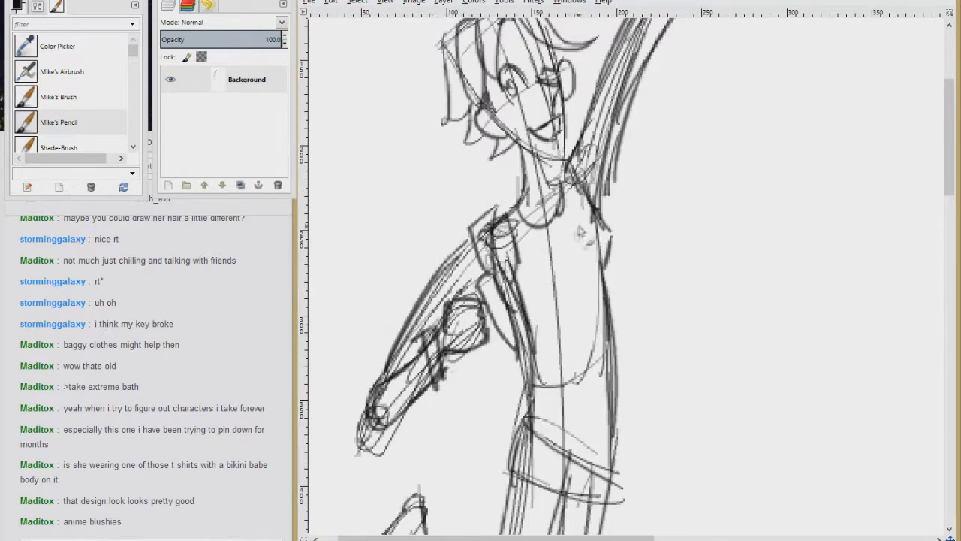
- Pencil the open jacket's two loose front flaps hanging on either side of the posed figure's torso
left_click_drag(497, 310, 404, 202)
left_click_drag(410, 159, 449, 273)
left_click_drag(412, 146, 449, 294)
left_click_drag(418, 227, 391, 288)
left_click_drag(392, 286, 437, 322)
left_click_drag(524, 158, 543, 252)
scroll(525, 225, "down", 2)
scroll(525, 225, "up", 2)
- Pencil the hem of the shirt across the waist and the studded belt below it
mouse_move(451, 244)
left_mouse_down()
mouse_move(528, 219)
mouse_move(523, 263)
left_mouse_up()
scroll(510, 300, "down", 2)
scroll(510, 270, "down", 2)
left_click_drag(482, 224, 478, 272)
scroll(479, 270, "down", 1)
- Pencil rolled trouser cuffs on both lower legs and a cuff band on the raised arm's wrist
left_click_drag(422, 179, 353, 368)
left_click_drag(518, 163, 472, 386)
left_click_drag(464, 188, 419, 414)
left_click_drag(501, 222, 447, 442)
mouse_move(493, 132)
left_mouse_down()
mouse_move(462, 332)
mouse_move(485, 322)
mouse_move(425, 338)
left_mouse_up()
mouse_move(414, 328)
left_mouse_down()
mouse_move(437, 343)
mouse_move(469, 444)
left_mouse_up()
- Pencil a segmented choker around the figure's neck and add heavier eyebrows on the face
left_click_drag(401, 207, 451, 190)
mouse_move(441, 207)
left_mouse_down()
mouse_move(420, 230)
mouse_move(439, 231)
left_mouse_up()
left_click_drag(433, 218, 443, 304)
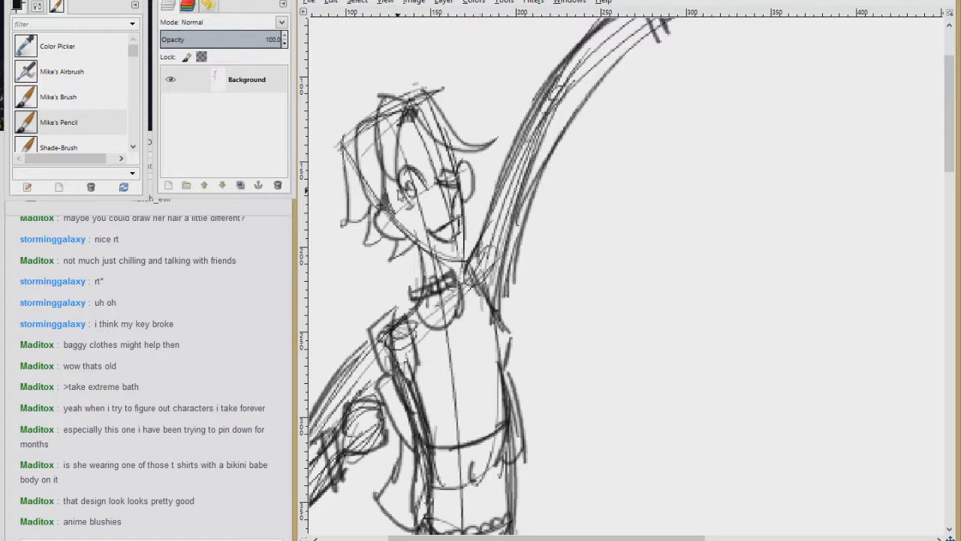
mouse_move(385, 166)
left_mouse_down()
mouse_move(406, 147)
mouse_move(406, 156)
left_mouse_up()
left_click_drag(421, 140, 456, 140)
left_click_drag(483, 350, 584, 225)
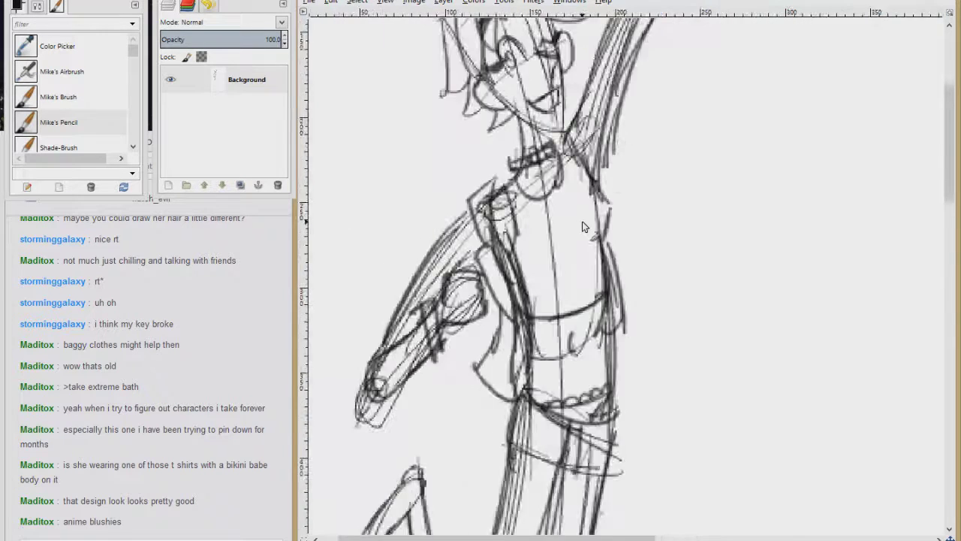
- Set up a faded pencil layer named p above a white background, with a transparent layer named i above it for inking
scroll(583, 225, "down", 3)
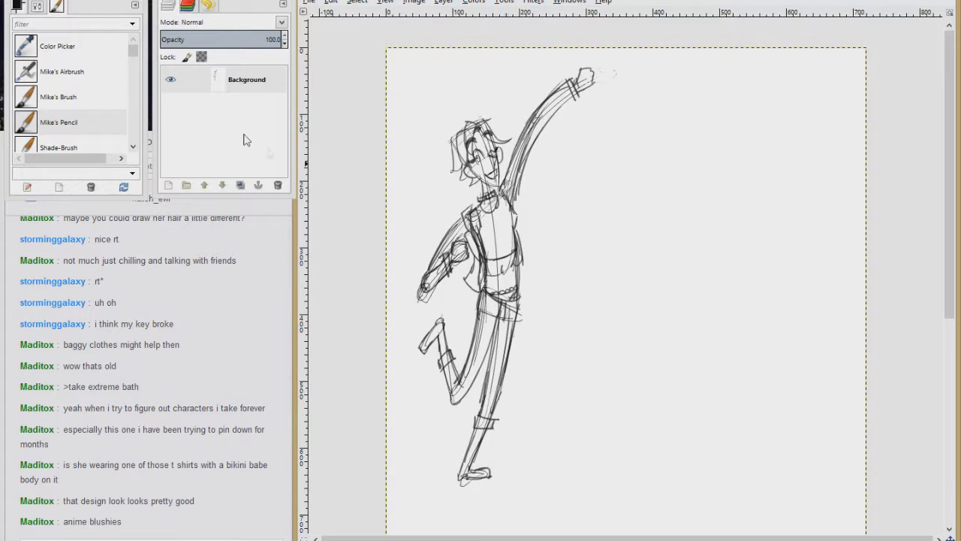
left_click(168, 185)
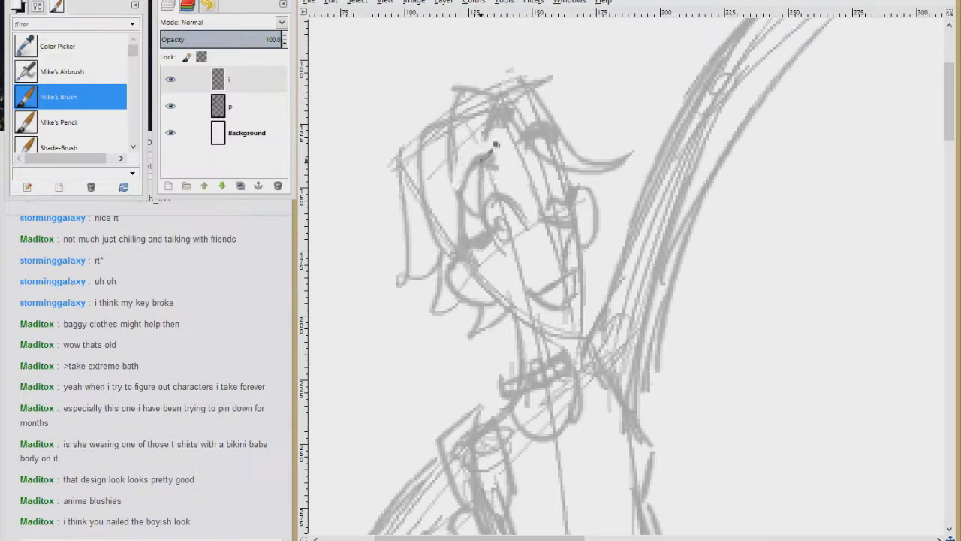
- Ink the face with Mike's Brush: eyebrow, open and winking eyes, nose, smiling mouth, jaw and front hair locks
left_click_drag(455, 194, 489, 156)
mouse_move(484, 229)
left_mouse_down()
mouse_move(529, 225)
mouse_move(467, 242)
left_mouse_up()
left_click_drag(492, 220, 565, 261)
left_click_drag(544, 214, 576, 186)
mouse_move(493, 97)
left_mouse_down()
mouse_move(452, 155)
mouse_move(473, 214)
left_mouse_up()
left_click_drag(488, 98, 482, 235)
left_click_drag(490, 96, 582, 183)
left_click_drag(536, 85, 621, 165)
mouse_move(575, 191)
left_mouse_down()
mouse_move(568, 130)
mouse_move(580, 271)
mouse_move(477, 232)
left_mouse_up()
mouse_move(567, 213)
left_mouse_down()
mouse_move(520, 240)
mouse_move(567, 239)
left_mouse_up()
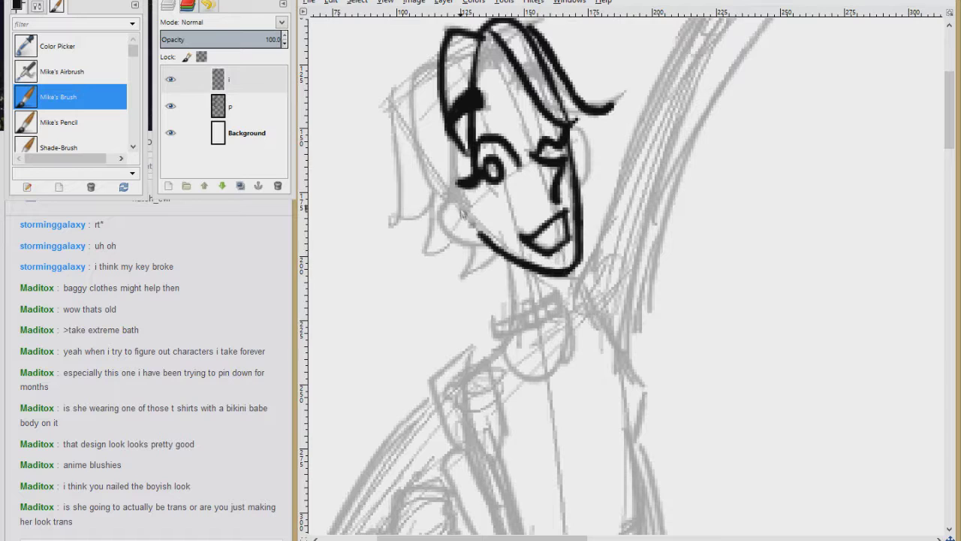
- Ink the near ear with its row of studs and the side hair locks around it
left_click_drag(450, 209, 479, 239)
left_click_drag(454, 137, 452, 213)
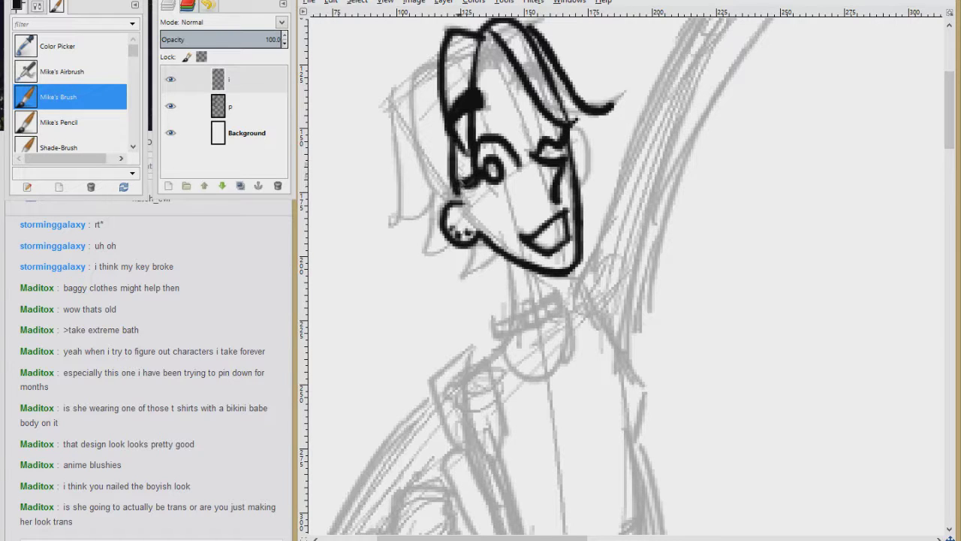
left_click_drag(439, 59, 455, 203)
mouse_move(406, 89)
left_mouse_down()
mouse_move(408, 234)
mouse_move(439, 201)
left_mouse_up()
left_click_drag(443, 212, 455, 240)
- Ink the hair tuft behind the jaw, the neck with its black buckled choker, and the far studded ear
mouse_move(457, 261)
left_mouse_down()
mouse_move(436, 186)
mouse_move(481, 185)
left_mouse_up()
mouse_move(490, 186)
left_mouse_down()
mouse_move(495, 235)
mouse_move(529, 255)
left_mouse_up()
left_click_drag(499, 238, 497, 260)
left_click_drag(521, 225, 538, 235)
scroll(528, 224, "up", 5)
scroll(528, 218, "right", 1)
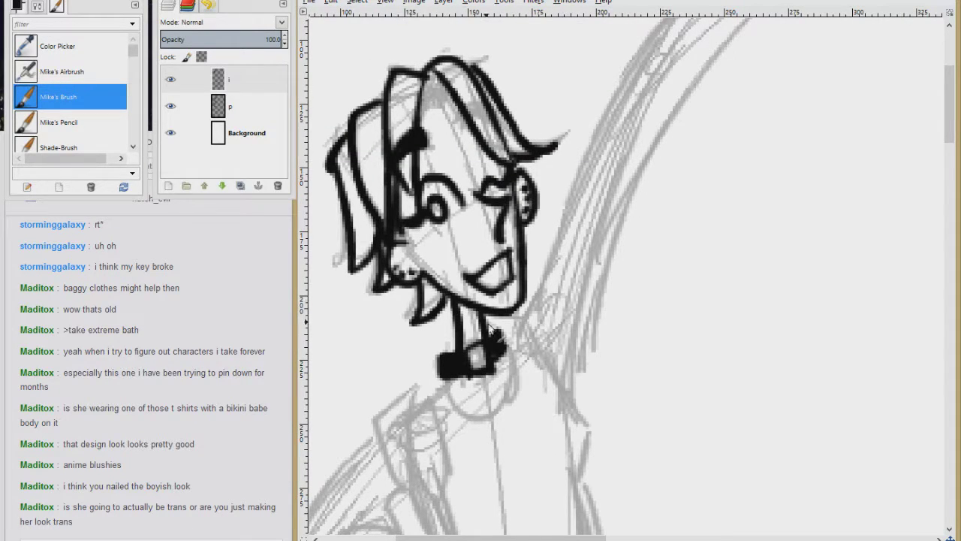
- Ink the near jacket front from shoulder to hem, then its collar line down to the lapel notch
scroll(486, 323, "down", 4)
scroll(487, 323, "right", 1)
scroll(471, 214, "down", 3)
scroll(459, 137, "left", 1)
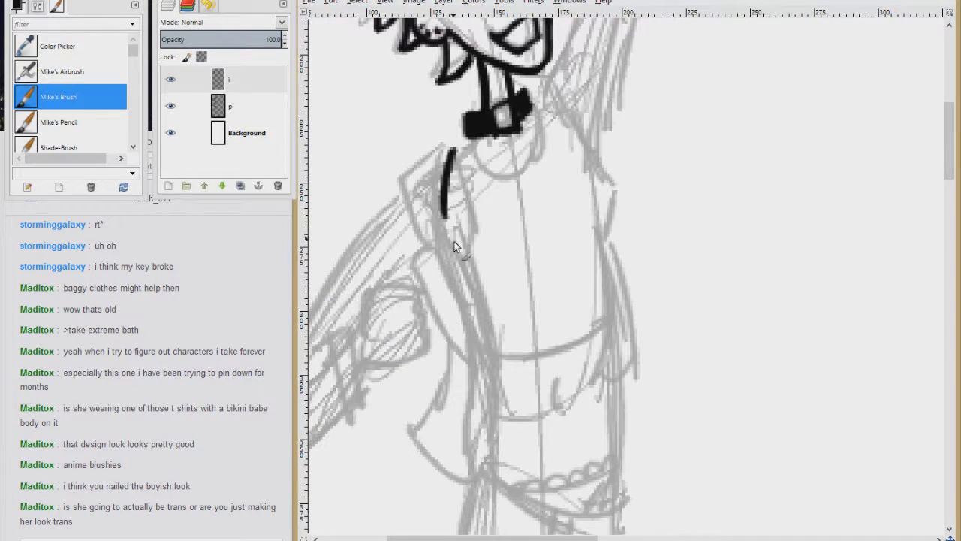
left_click_drag(446, 214, 477, 458)
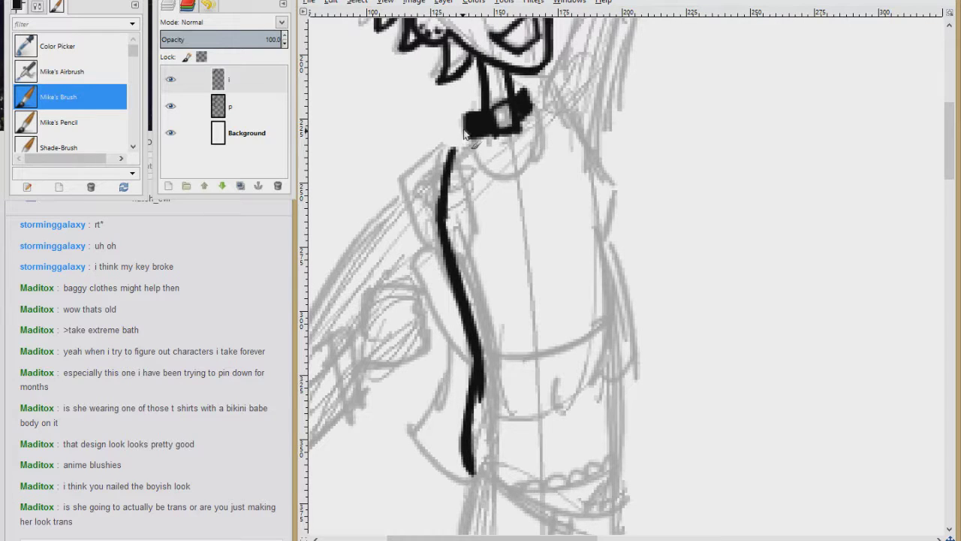
left_click_drag(413, 215, 431, 251)
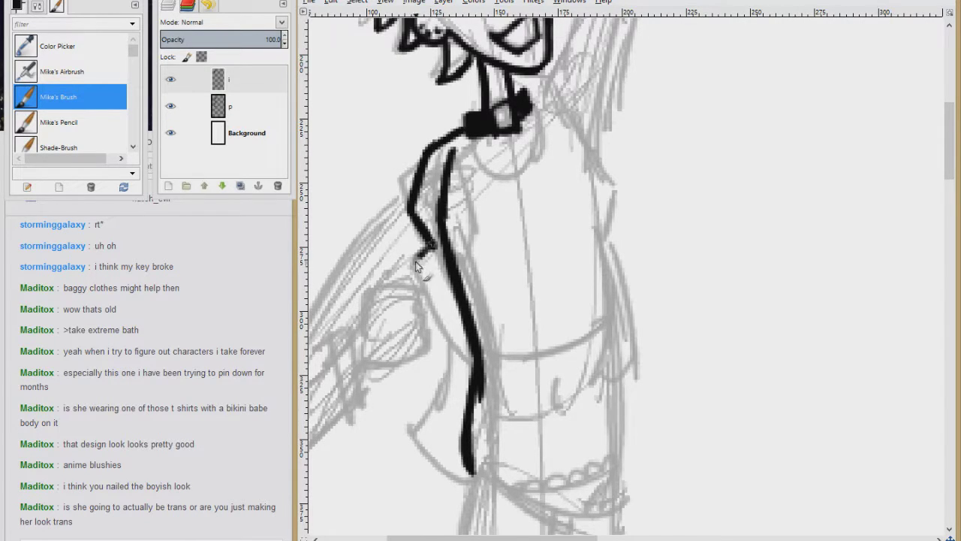
- Ink the lower lapel edge and the pointed flap at the bottom of the near jacket front
scroll(415, 261, "down", 5)
mouse_move(427, 163)
left_mouse_down()
mouse_move(419, 194)
mouse_move(469, 308)
left_mouse_up()
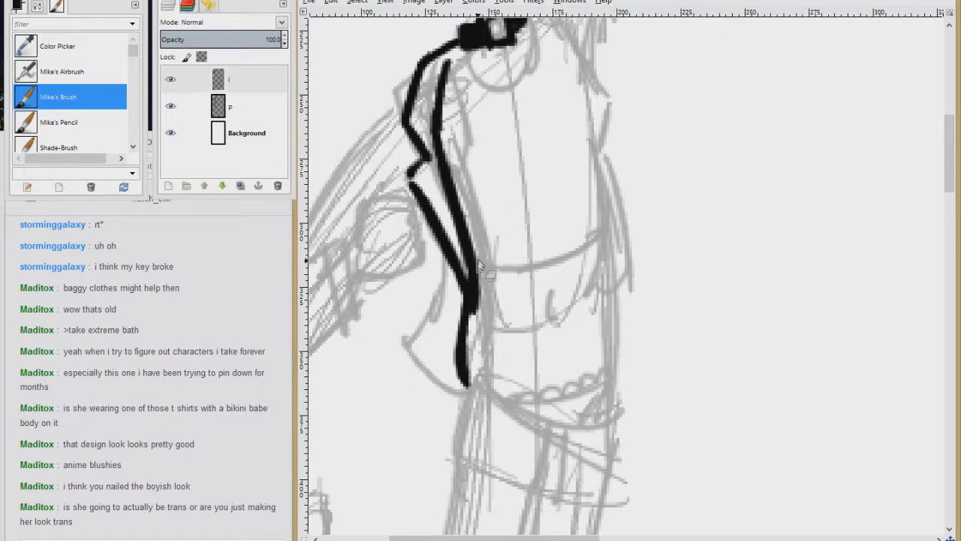
mouse_move(471, 260)
left_mouse_down()
mouse_move(479, 304)
mouse_move(422, 334)
mouse_move(473, 390)
left_mouse_up()
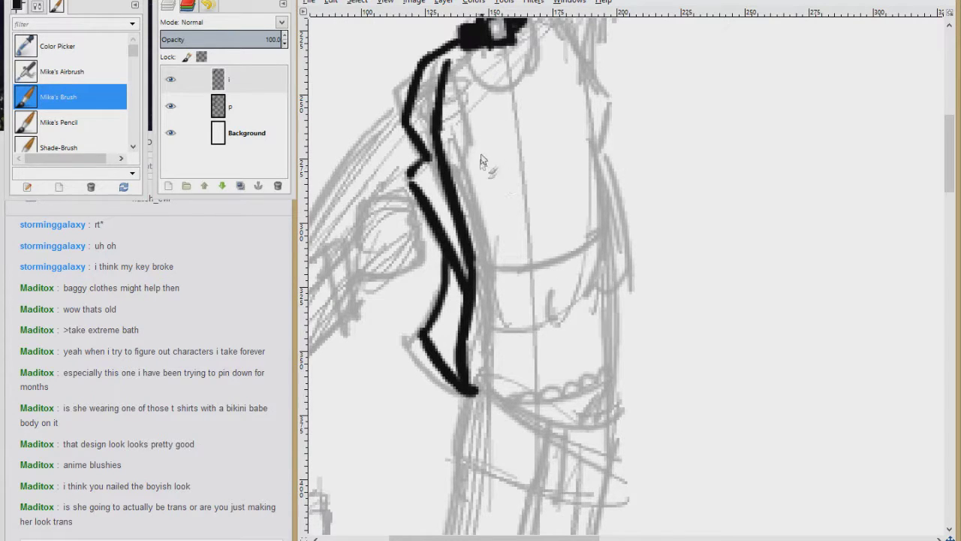
- Ink the jacket's shoulder corner and the cuff band around the bent arm's wrist
scroll(470, 228, "up", 6)
mouse_move(435, 188)
left_mouse_down()
mouse_move(407, 203)
mouse_move(418, 218)
left_mouse_up()
left_click_drag(385, 287, 469, 206)
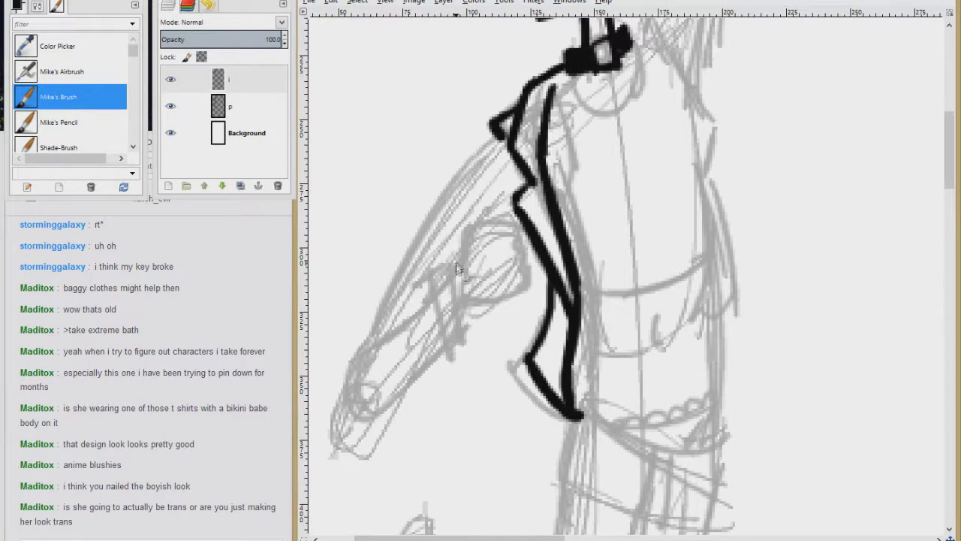
left_click_drag(455, 267, 470, 329)
mouse_move(452, 264)
left_mouse_down()
mouse_move(442, 329)
mouse_move(473, 334)
left_mouse_up()
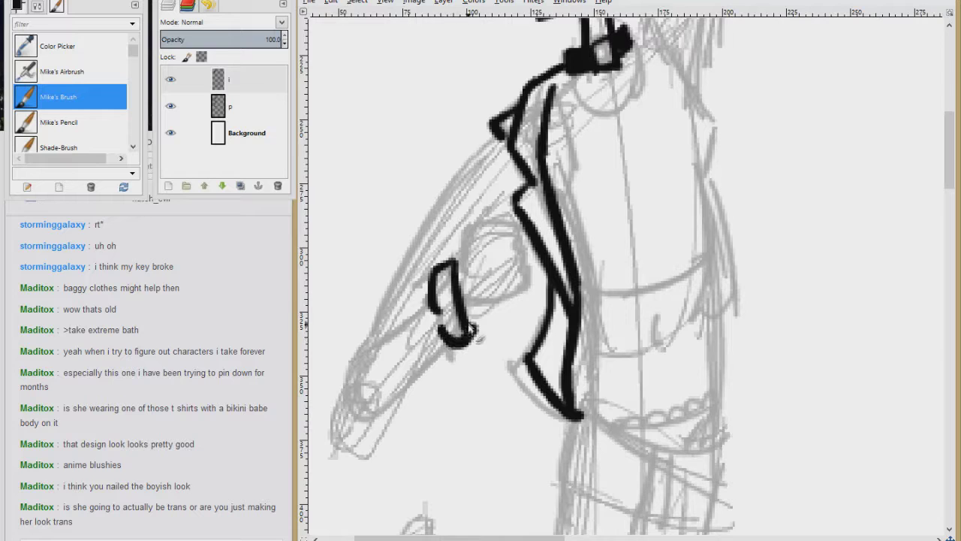
- Ink the bent arm's forearm, elbow and upper sleeve contours, and outline its clenched fist
mouse_move(422, 301)
left_mouse_down()
mouse_move(359, 350)
mouse_move(353, 411)
mouse_move(402, 414)
left_mouse_up()
left_click_drag(454, 344, 400, 408)
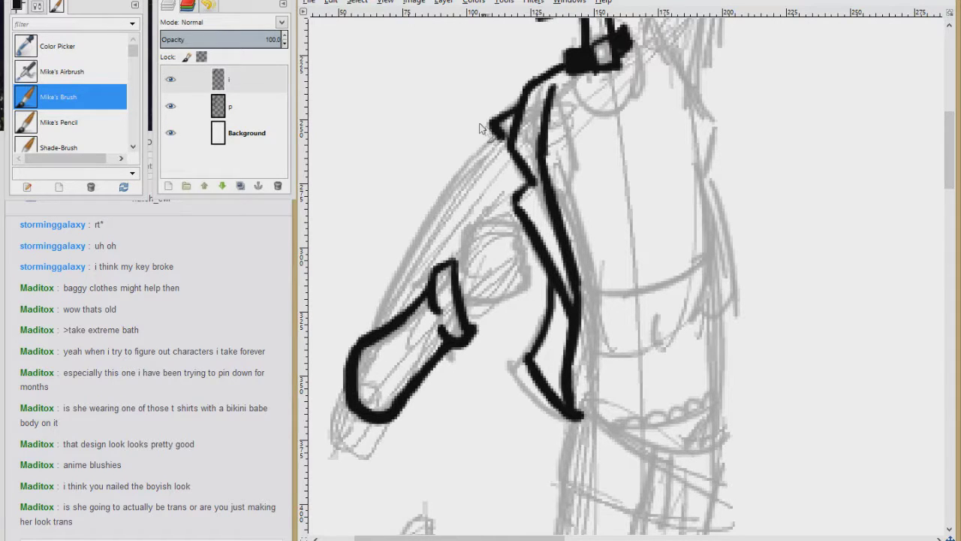
left_click_drag(491, 132, 350, 347)
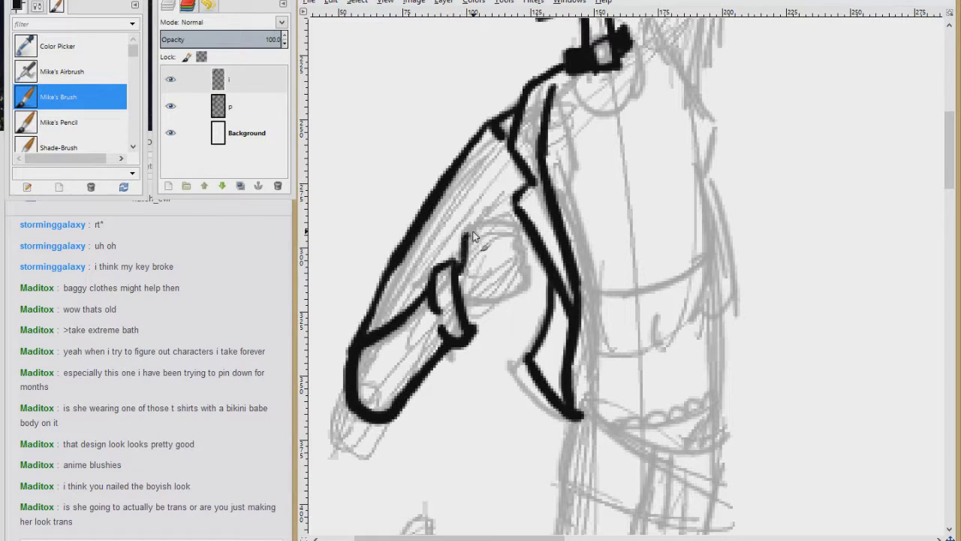
left_click_drag(460, 242, 508, 221)
mouse_move(531, 279)
left_mouse_down()
mouse_move(498, 315)
mouse_move(518, 289)
left_mouse_up()
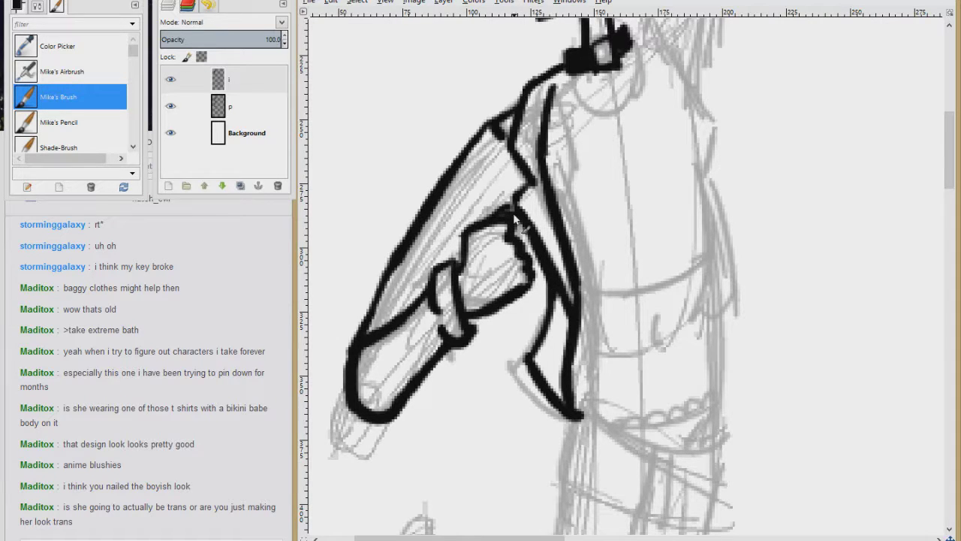
- Ink the shirt's neckline and near armhole, the chest crease, and the far jacket collar and shoulder
mouse_move(579, 163)
left_mouse_down()
mouse_move(519, 227)
mouse_move(416, 262)
left_mouse_up()
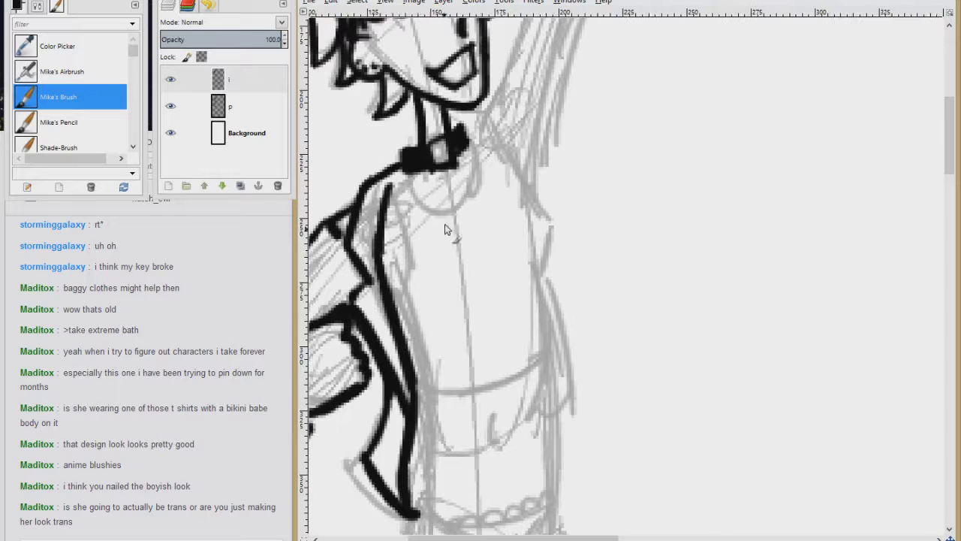
mouse_move(399, 193)
left_mouse_down()
mouse_move(419, 178)
mouse_move(475, 197)
mouse_move(465, 155)
left_mouse_up()
left_click_drag(390, 204, 402, 299)
scroll(402, 299, "up", 4)
scroll(402, 299, "right", 3)
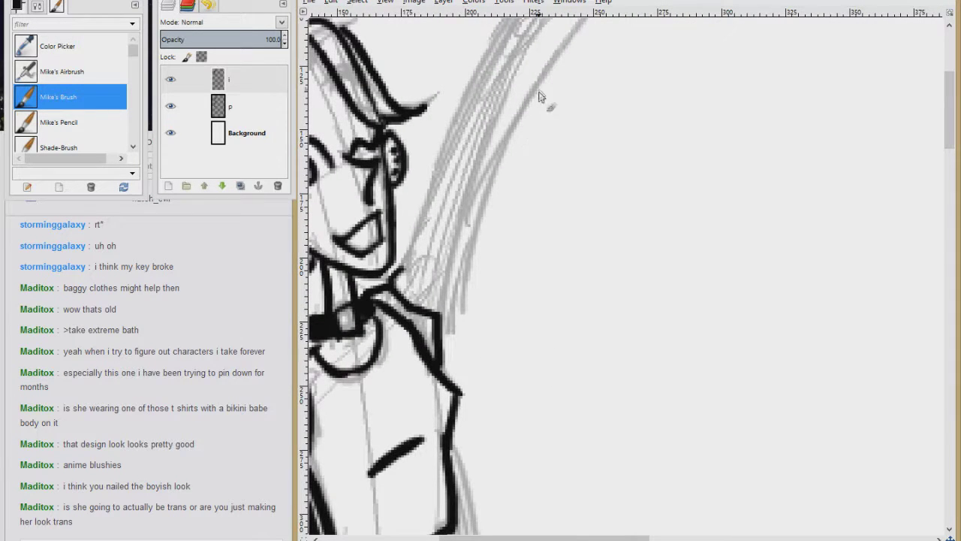
- Ink the raised arm's lower sleeve contour near the shoulder and its full upper contour to the wrist
left_click_drag(527, 110, 449, 361)
left_click_drag(487, 194, 444, 374)
left_click_drag(473, 216, 445, 333)
left_click_drag(373, 383, 542, 109)
scroll(542, 109, "up", 2)
scroll(542, 109, "right", 2)
left_click_drag(387, 279, 517, 102)
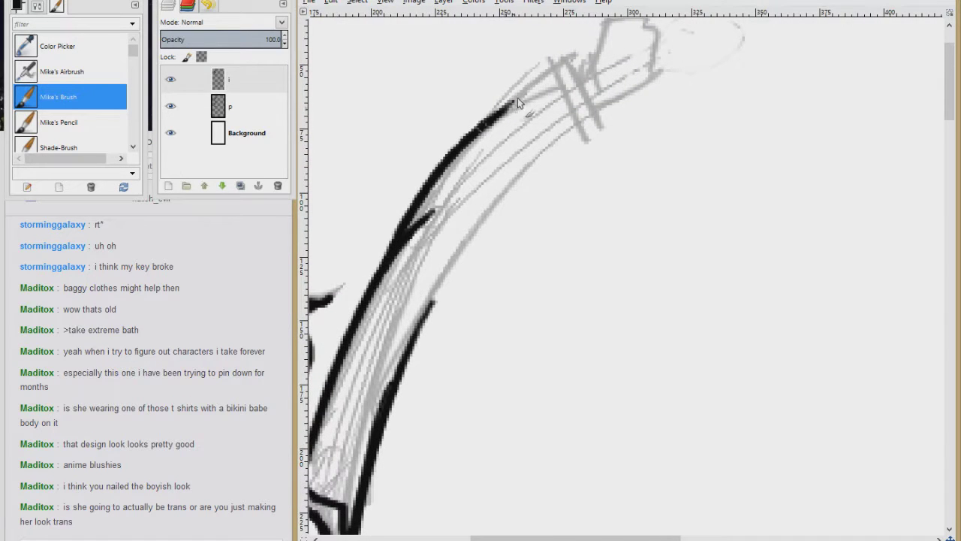
key("ctrl+z")
mouse_move(390, 267)
left_mouse_down()
mouse_move(469, 148)
mouse_move(553, 87)
left_mouse_up()
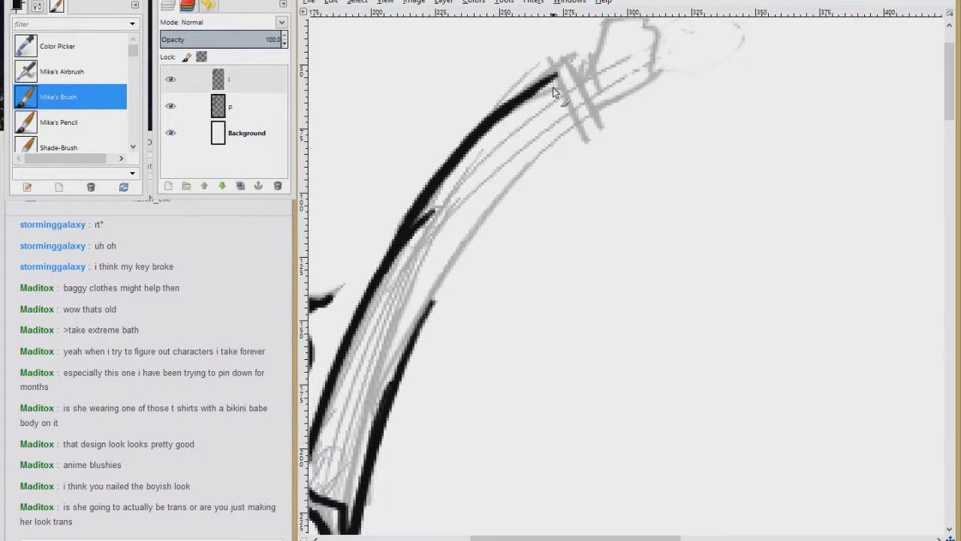
- Ink the cuff band on the raised wrist and complete the underside contour of the forearm
mouse_move(574, 131)
left_mouse_down()
mouse_move(552, 72)
mouse_move(602, 121)
mouse_move(575, 131)
left_mouse_up()
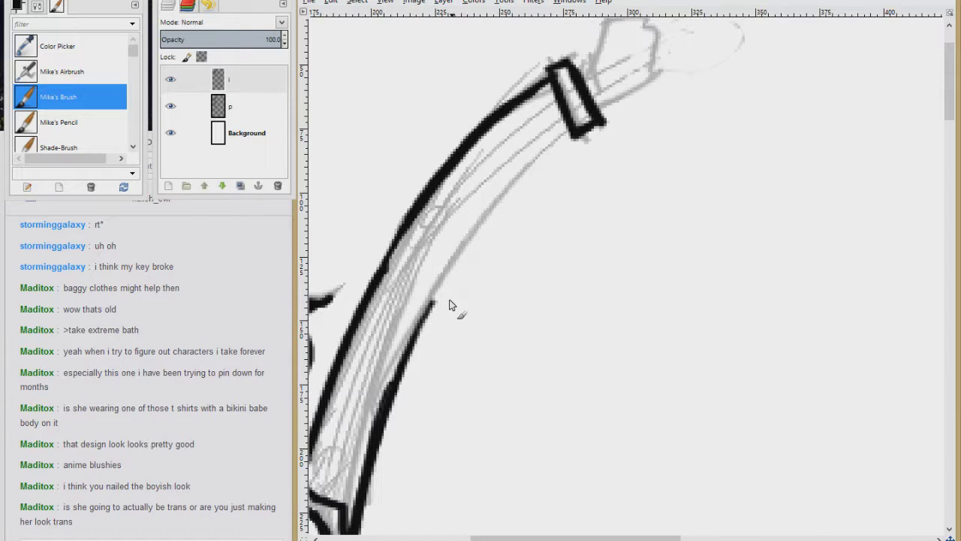
left_click_drag(426, 311, 517, 182)
left_click_drag(461, 245, 567, 121)
left_click_drag(496, 188, 560, 133)
- Ink the raised fist with its thumb and curled fingers
left_click_drag(582, 60, 470, 192)
left_click_drag(507, 147, 495, 179)
left_click_drag(512, 185, 504, 204)
left_click_drag(503, 149, 538, 170)
left_click_drag(544, 167, 514, 214)
left_click_drag(499, 178, 541, 177)
left_click_drag(495, 166, 471, 192)
left_click_drag(448, 372, 615, 71)
- Ink the far jacket flap, the far side of the torso and the trouser waistline
left_click_drag(454, 420, 565, 83)
left_click_drag(527, 126, 575, 323)
left_click_drag(535, 187, 531, 320)
left_click_drag(533, 241, 590, 115)
mouse_move(457, 221)
left_mouse_down()
mouse_move(587, 252)
mouse_move(589, 329)
left_mouse_up()
left_click_drag(441, 240, 447, 334)
left_click_drag(494, 303, 463, 181)
- Ink the trouser fly and the hip contours below the belt
left_click_drag(491, 149, 490, 226)
left_click_drag(514, 147, 505, 236)
mouse_move(475, 132)
left_mouse_down()
mouse_move(456, 262)
mouse_move(534, 242)
left_mouse_up()
left_click_drag(535, 207, 536, 263)
mouse_move(533, 227)
left_mouse_down()
mouse_move(516, 241)
mouse_move(446, 255)
left_mouse_up()
left_click_drag(539, 201, 562, 245)
- Ink both contours of the kicked-back leg's thigh down to the bent knee
left_click_drag(473, 361, 524, 171)
left_click_drag(512, 160, 558, 174)
left_click_drag(494, 175, 544, 140)
mouse_move(489, 88)
left_mouse_down()
mouse_move(410, 385)
mouse_move(440, 442)
left_mouse_up()
left_click_drag(564, 131, 446, 439)
- Ink the rolled trouser cuff on the kicked-back leg and join it to the knee
scroll(446, 439, "left", 2)
scroll(447, 439, "down", 1)
mouse_move(412, 256)
left_mouse_down()
mouse_move(458, 205)
mouse_move(492, 244)
left_mouse_up()
left_click_drag(411, 259, 484, 254)
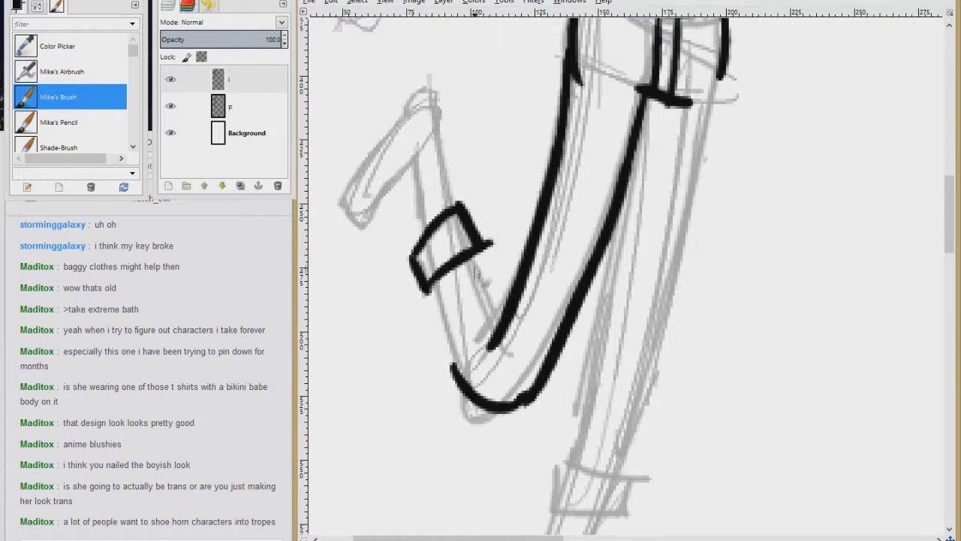
left_click_drag(432, 293, 457, 372)
left_click_drag(473, 259, 494, 344)
- Ink the kicked-back boot's outline and add short lace marks along its front
left_click_drag(431, 92, 459, 204)
mouse_move(430, 87)
left_mouse_down()
mouse_move(347, 206)
mouse_move(417, 165)
left_mouse_up()
left_click_drag(414, 156, 432, 234)
left_click_drag(421, 177, 434, 175)
left_click_drag(422, 196, 434, 192)
left_click_drag(426, 214, 439, 211)
- Ink the standing leg's outer and inner contours and the rolled cuff at its lower end
left_click_drag(671, 250, 552, 247)
mouse_move(610, 26)
left_mouse_down()
mouse_move(563, 308)
mouse_move(516, 464)
left_mouse_up()
left_click_drag(444, 459, 437, 501)
left_click_drag(525, 97, 460, 445)
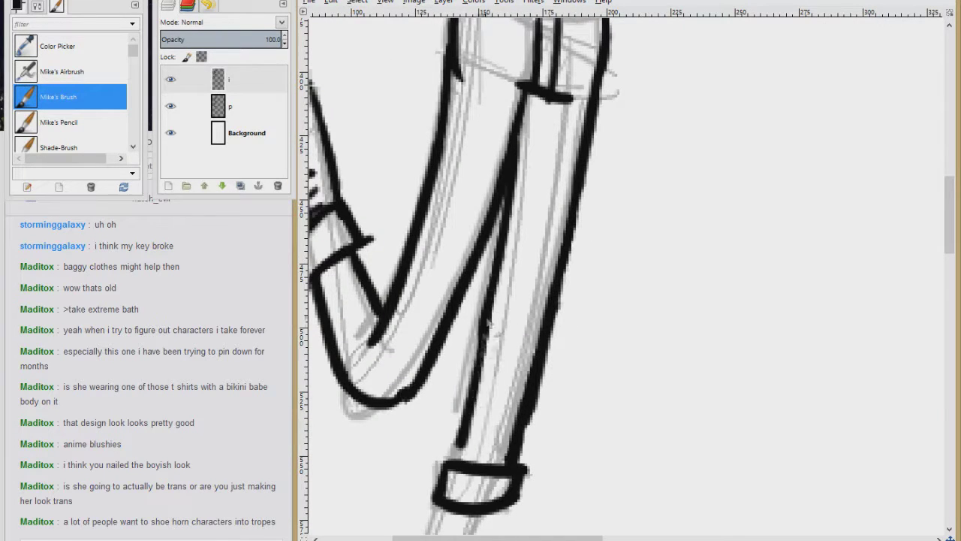
left_click_drag(488, 324, 459, 453)
left_click_drag(492, 143, 449, 438)
- Ink the shirt hem across the waist and the belt details beneath it
left_click_drag(498, 194, 500, 228)
left_click_drag(550, 231, 531, 282)
mouse_move(435, 149)
left_mouse_down()
mouse_move(428, 257)
mouse_move(453, 334)
mouse_move(556, 306)
left_mouse_up()
left_click_drag(505, 370, 507, 413)
left_click_drag(518, 420, 501, 294)
left_click_drag(422, 311, 554, 289)
left_click_drag(539, 289, 547, 264)
left_click_drag(480, 187, 537, 368)
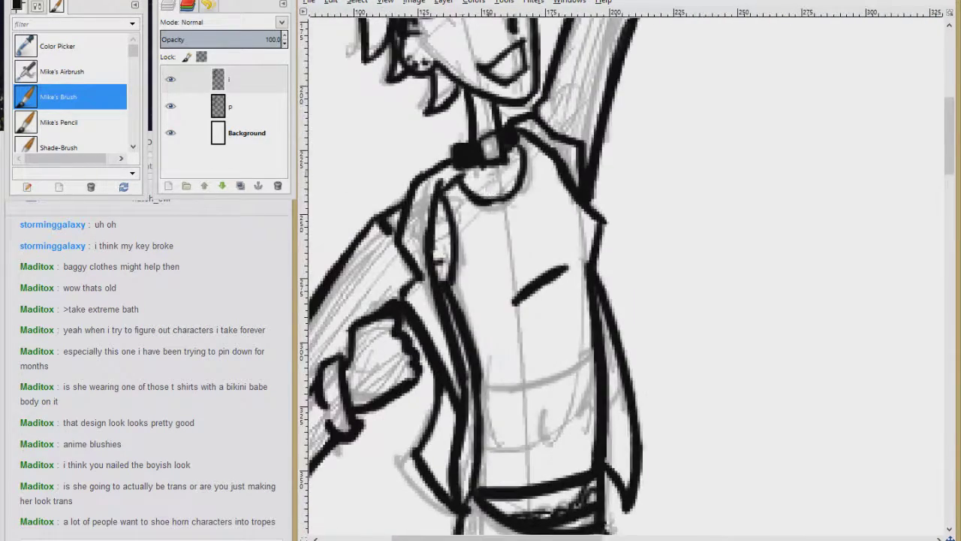
- Ink the standing leg's boot with its shaft, sole and heel, and add lace marks along the front
left_click_drag(480, 208, 411, 400)
left_click_drag(411, 399, 538, 402)
left_click_drag(464, 362, 537, 401)
left_click_drag(518, 210, 464, 361)
left_click_drag(484, 301, 464, 358)
left_click_drag(479, 277, 489, 284)
left_click_drag(469, 310, 477, 315)
left_click_drag(457, 340, 466, 346)
left_click_drag(485, 300, 484, 440)
scroll(552, 443, "down", 3)
scroll(551, 443, "down", 1)
- Draw a double-headed arrow beside the raised arm, a small one by the kicked-back leg and a long downward arrow beside the standing leg
left_click_drag(574, 405, 561, 294)
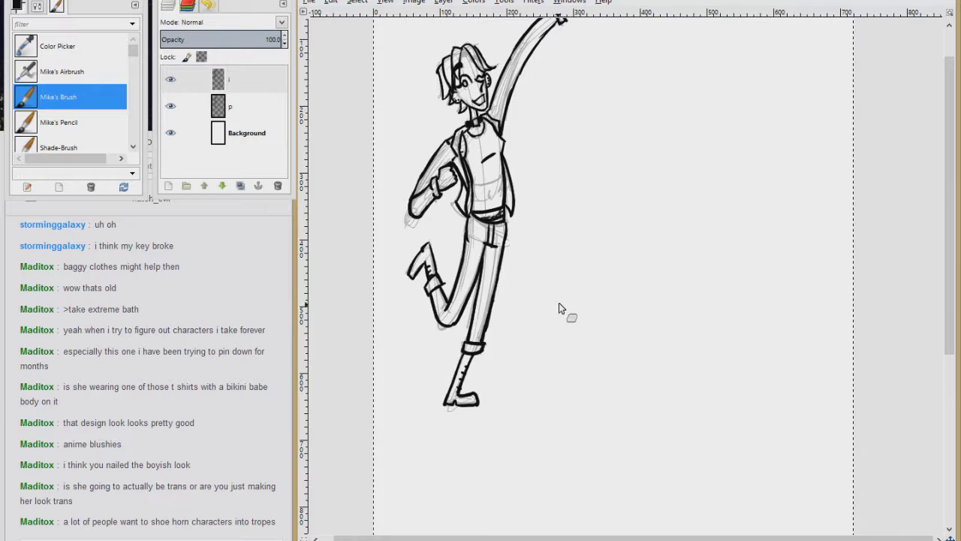
scroll(556, 289, "up", 3)
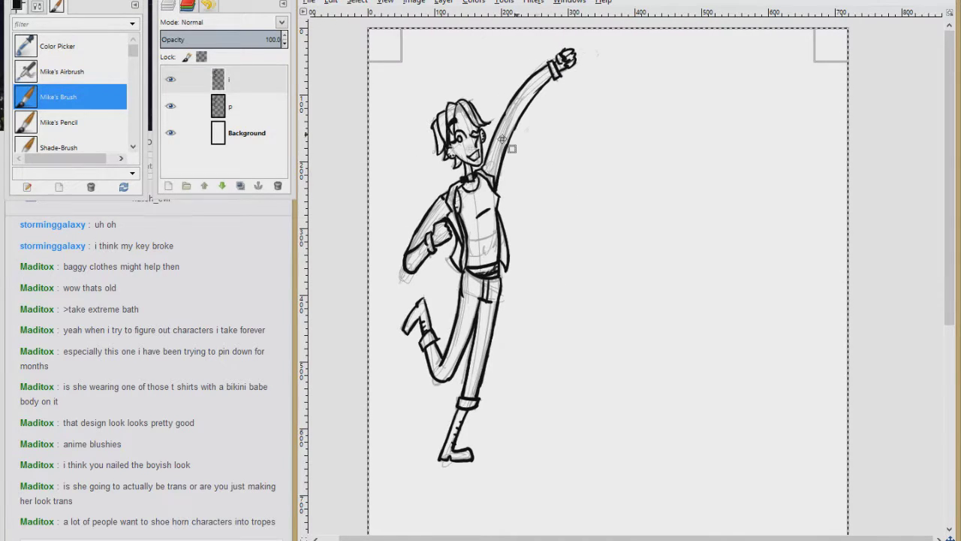
left_click_drag(560, 92, 523, 181)
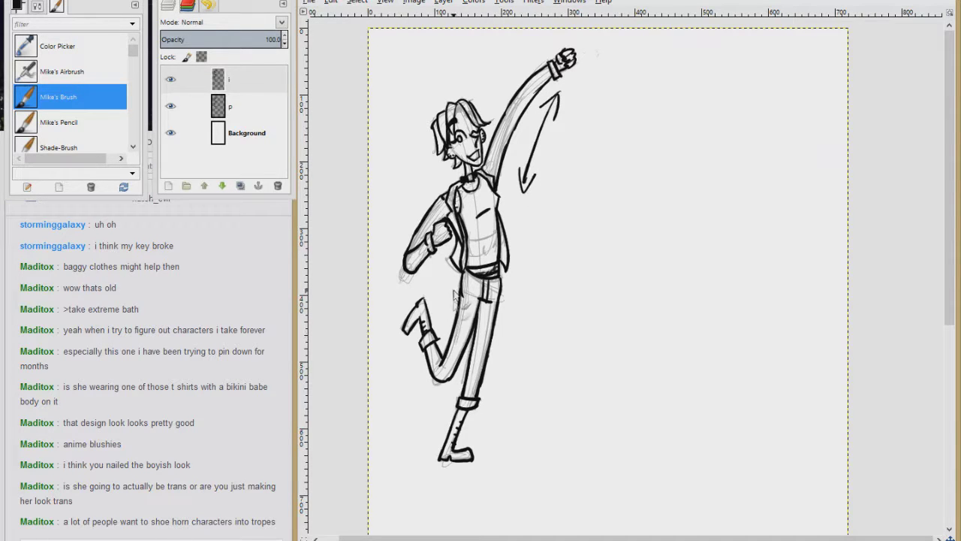
left_click_drag(513, 288, 485, 422)
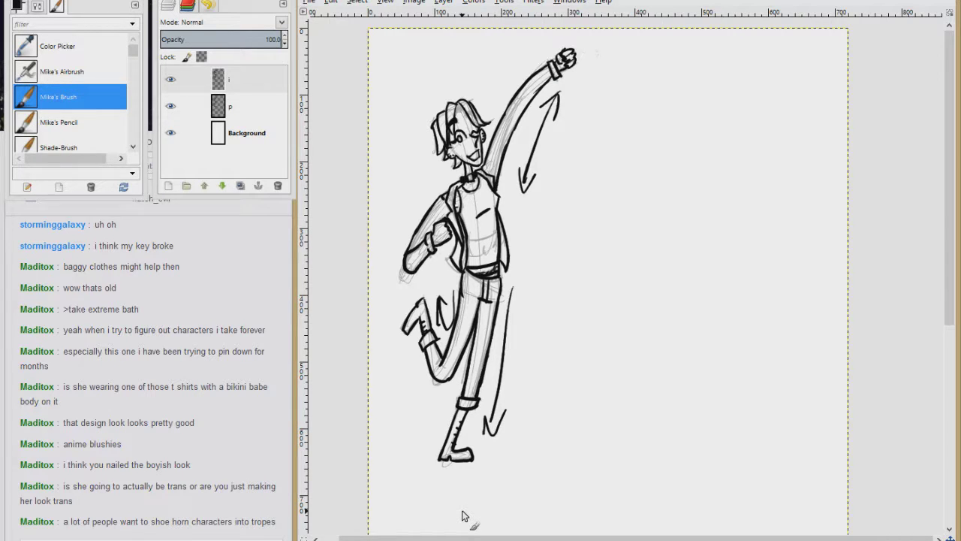
- Scribble over nearly the whole drawing in black with the large Shade-Brush preset
left_click(59, 148)
left_click(37, 6)
mouse_move(526, 113)
left_mouse_down()
mouse_move(556, 83)
mouse_move(518, 128)
mouse_move(527, 202)
mouse_move(450, 300)
mouse_move(435, 390)
mouse_move(570, 405)
mouse_move(440, 469)
mouse_move(511, 420)
mouse_move(450, 226)
mouse_move(459, 325)
left_mouse_up()
mouse_move(500, 360)
left_mouse_down()
mouse_move(488, 113)
mouse_move(567, 292)
mouse_move(563, 323)
mouse_move(453, 158)
mouse_move(465, 345)
mouse_move(488, 420)
mouse_move(480, 113)
mouse_move(510, 449)
mouse_move(571, 390)
mouse_move(638, 75)
mouse_move(571, 150)
mouse_move(826, 124)
left_mouse_up()
mouse_move(871, 87)
left_mouse_down()
mouse_move(515, 161)
mouse_move(472, 97)
mouse_move(890, 128)
mouse_move(631, 158)
left_mouse_up()
mouse_move(595, 207)
left_mouse_down()
mouse_move(868, 184)
mouse_move(788, 231)
mouse_move(482, 323)
mouse_move(832, 285)
mouse_move(533, 376)
mouse_move(884, 336)
mouse_move(515, 446)
mouse_move(853, 413)
mouse_move(877, 420)
mouse_move(742, 464)
mouse_move(554, 471)
mouse_move(879, 453)
mouse_move(644, 443)
mouse_move(564, 429)
mouse_move(683, 395)
mouse_move(698, 309)
mouse_move(670, 142)
mouse_move(691, 111)
mouse_move(761, 145)
mouse_move(843, 292)
mouse_move(819, 309)
mouse_move(717, 279)
mouse_move(653, 350)
mouse_move(776, 338)
mouse_move(801, 251)
mouse_move(753, 165)
mouse_move(681, 139)
mouse_move(466, 199)
mouse_move(431, 290)
mouse_move(525, 362)
mouse_move(714, 285)
mouse_move(724, 175)
mouse_move(574, 84)
mouse_move(474, 71)
mouse_move(430, 88)
mouse_move(410, 112)
mouse_move(409, 191)
mouse_move(452, 335)
mouse_move(503, 373)
mouse_move(488, 409)
mouse_move(505, 449)
mouse_move(489, 343)
left_mouse_up()
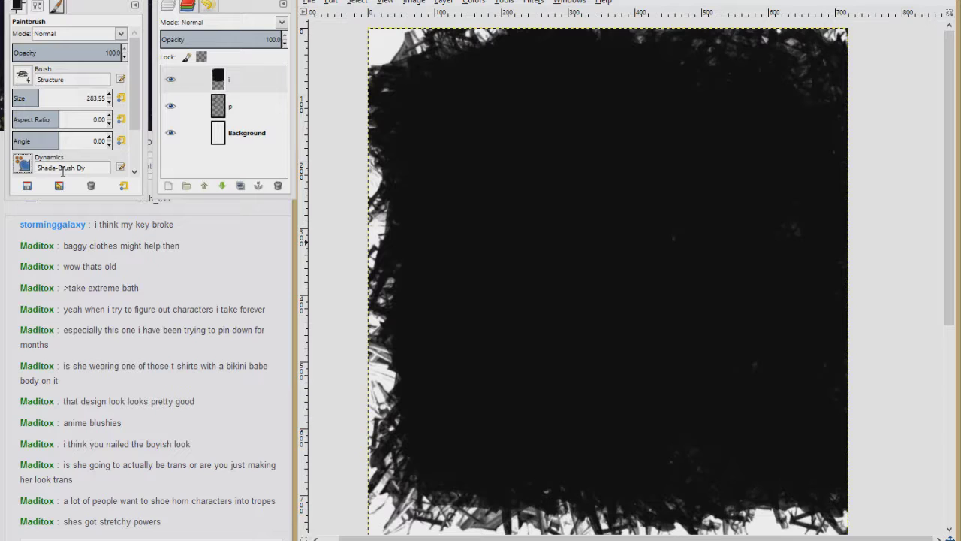
- Close the untitled image and discard its changes
left_click(941, 0)
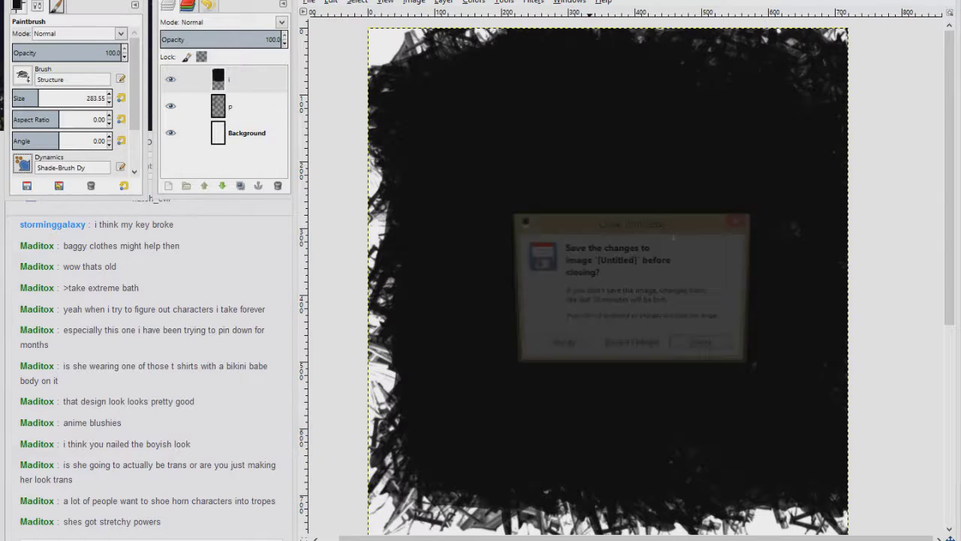
left_click(632, 347)
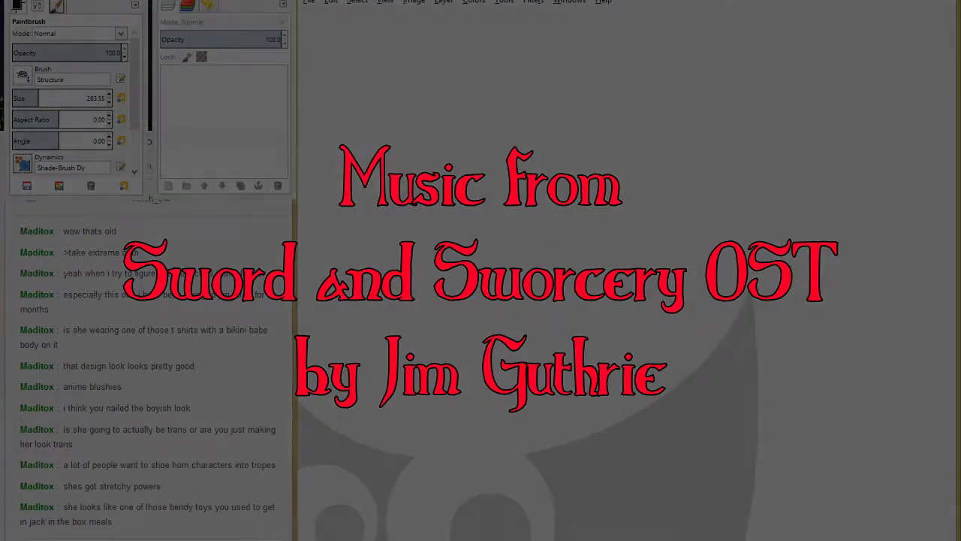
- Quit the drawing program by closing its empty image window
left_click(944, 1)
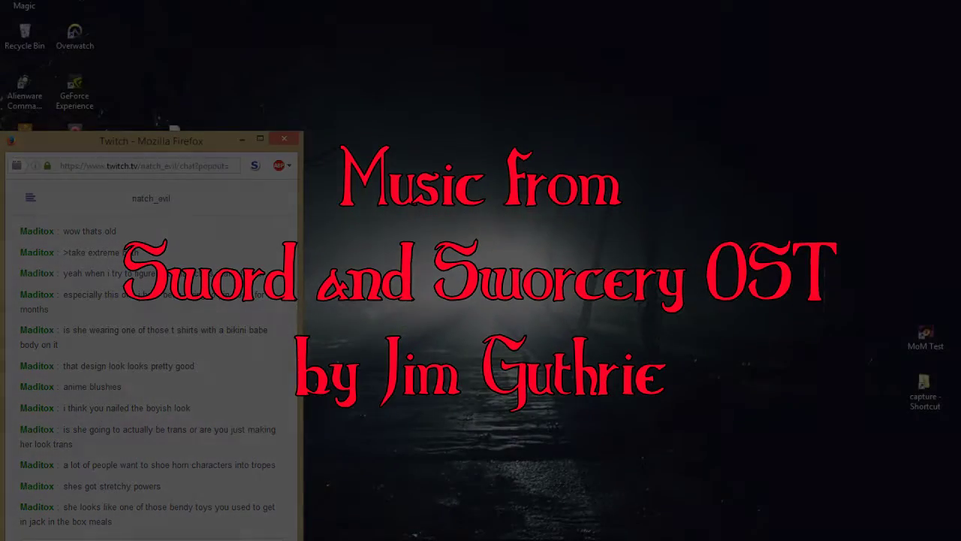